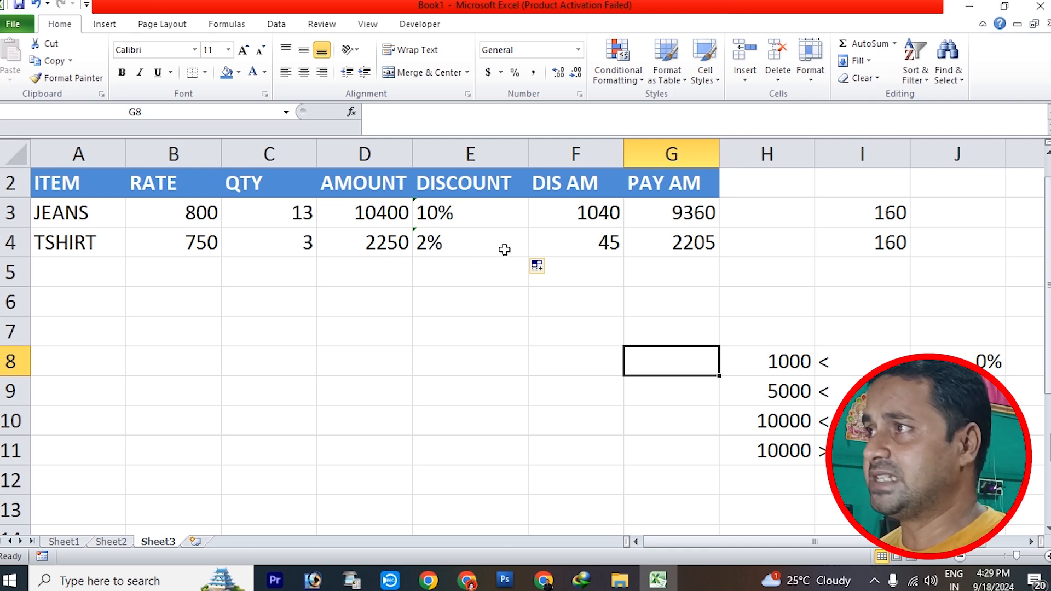
# Add a new worksheet and enter the heading SUBJECT in cell A5
pyautogui.click(195, 543)
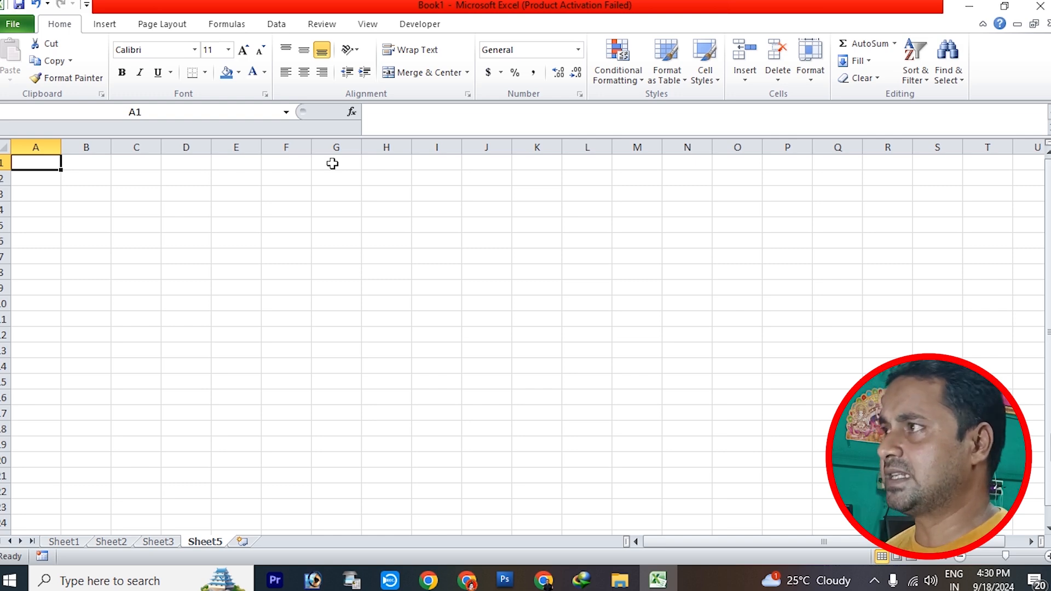
pyautogui.click(43, 228)
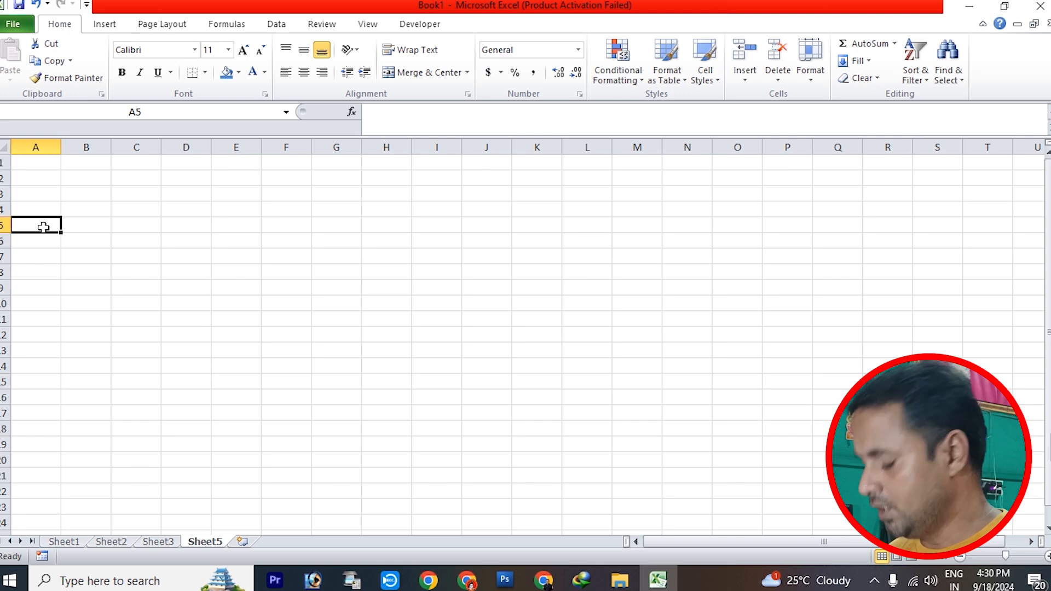
pyautogui.write('SUBJE')
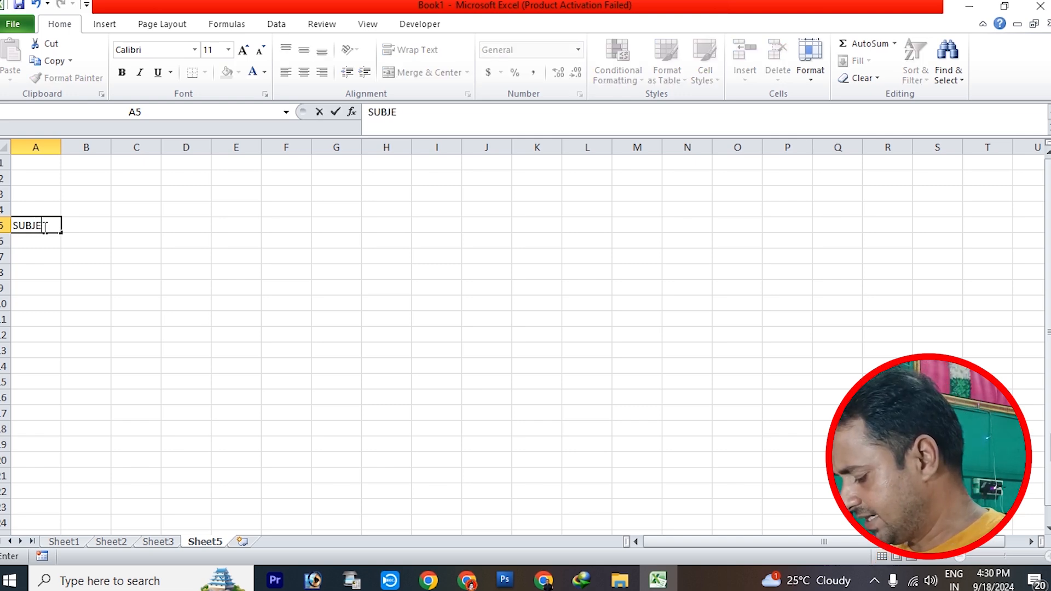
pyautogui.write('CT')
pyautogui.click(370, 302)
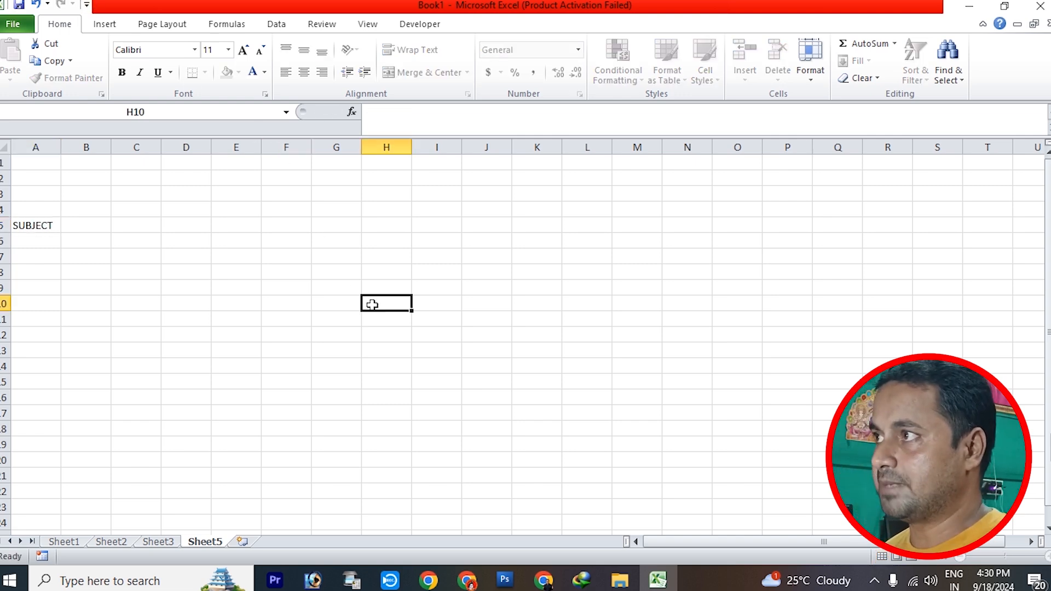
# Enter the heading 1ST PAPER in cell B5, beside the SUBJECT heading
pyautogui.click(1048, 556)
pyautogui.click(1048, 556)
pyautogui.click(1048, 555)
pyautogui.click(1048, 556)
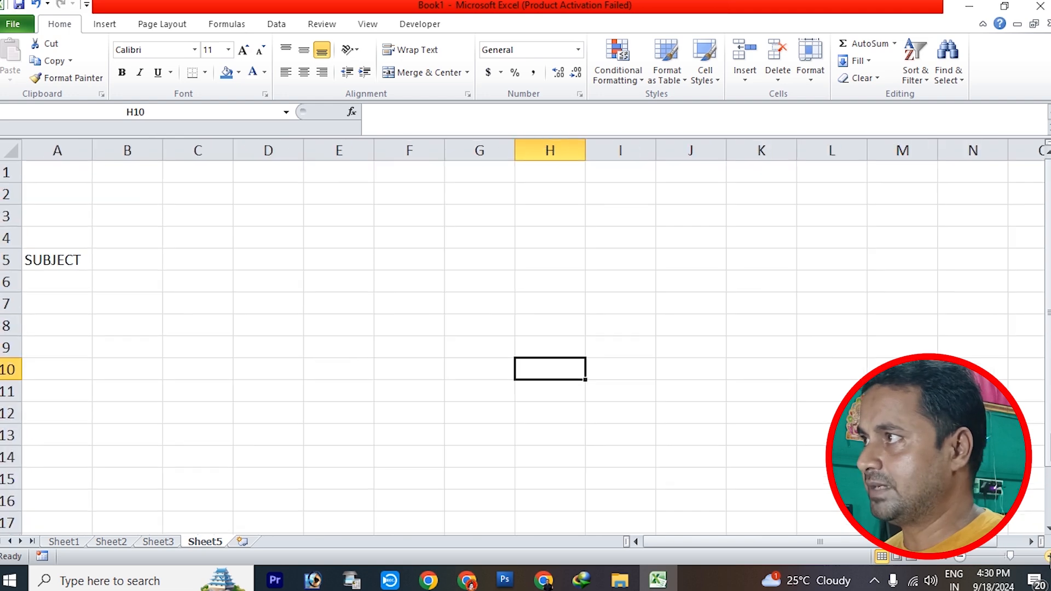
pyautogui.click(1048, 555)
pyautogui.click(1048, 555)
pyautogui.click(1048, 556)
pyautogui.click(1048, 556)
pyautogui.click(145, 292)
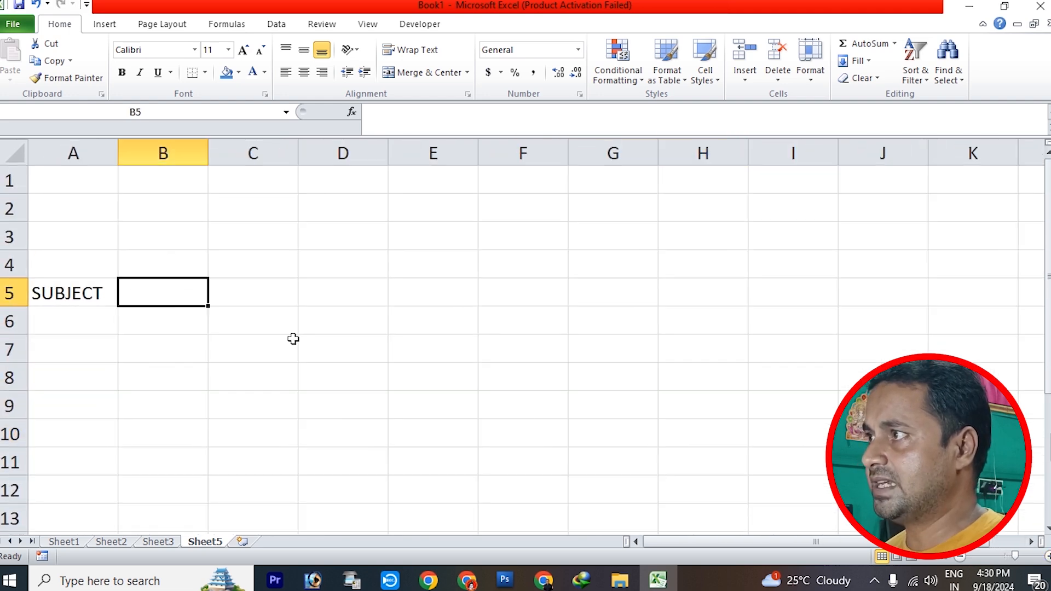
pyautogui.write('1ST')
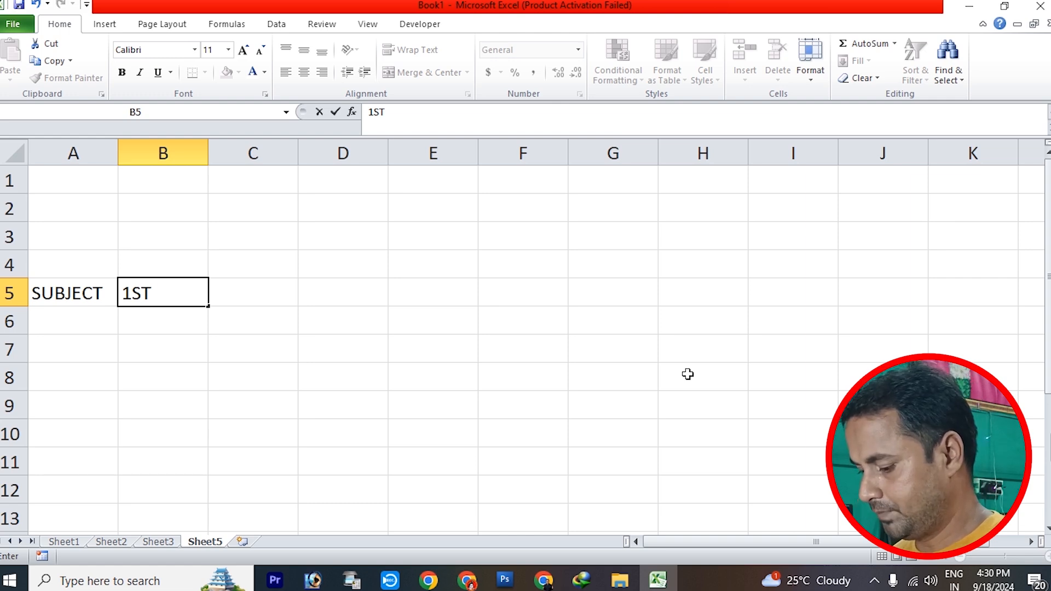
pyautogui.write(' PAPER')
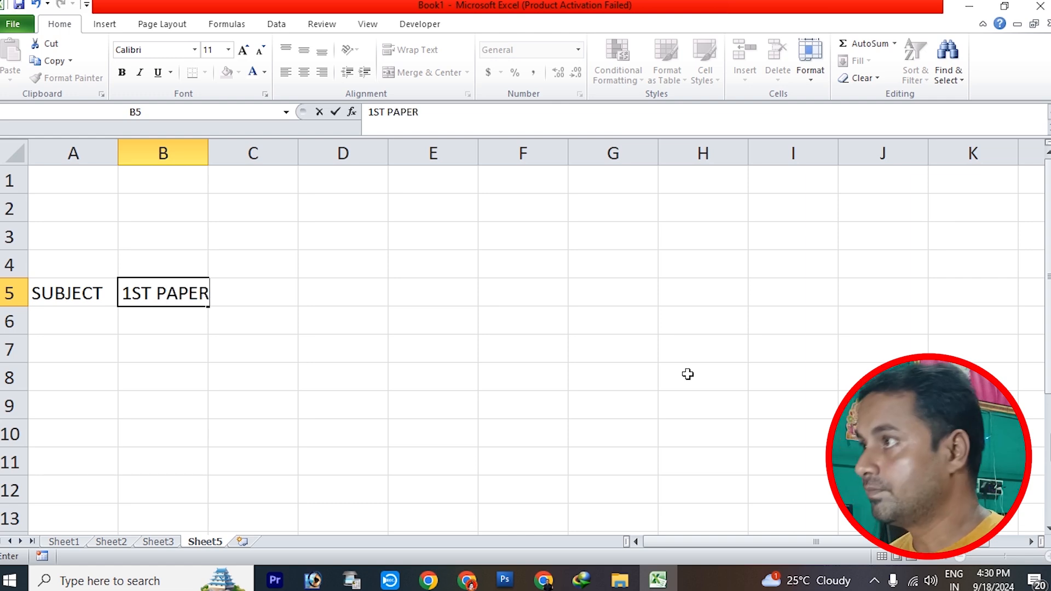
# Enter the heading 2ND PAPER in cell C5 and widen columns B and C to fit their headings
pyautogui.press('Tab')
pyautogui.write('2NS')
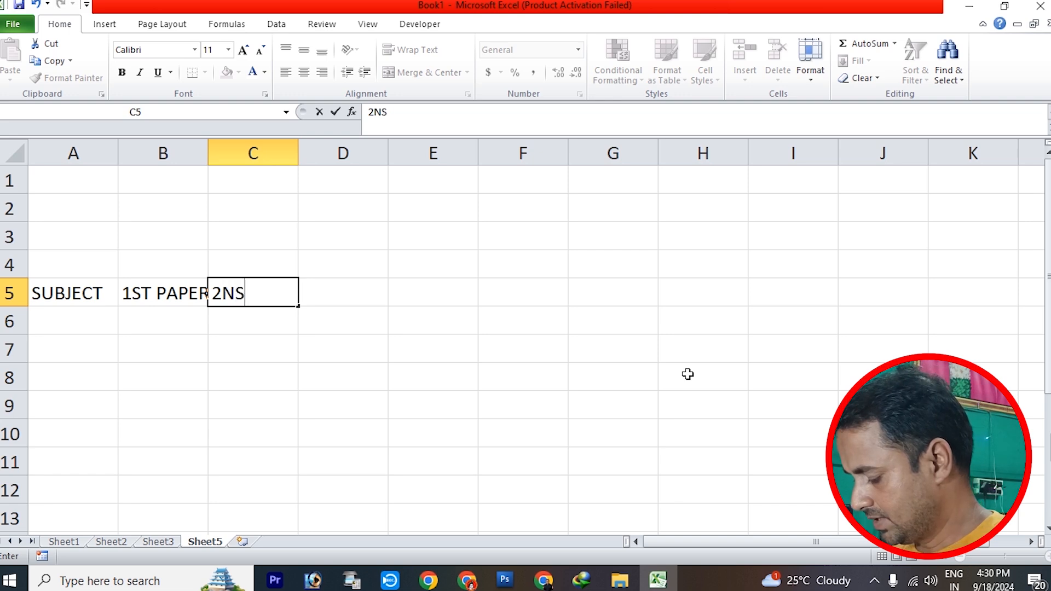
pyautogui.press('BackSpace')
pyautogui.write('D PAPER')
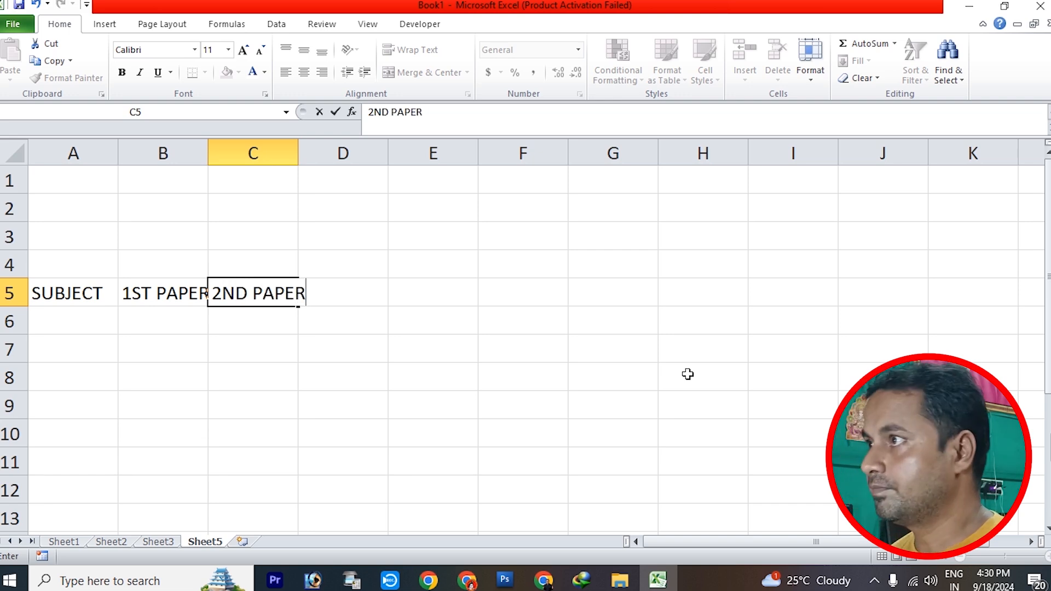
pyautogui.press('Return')
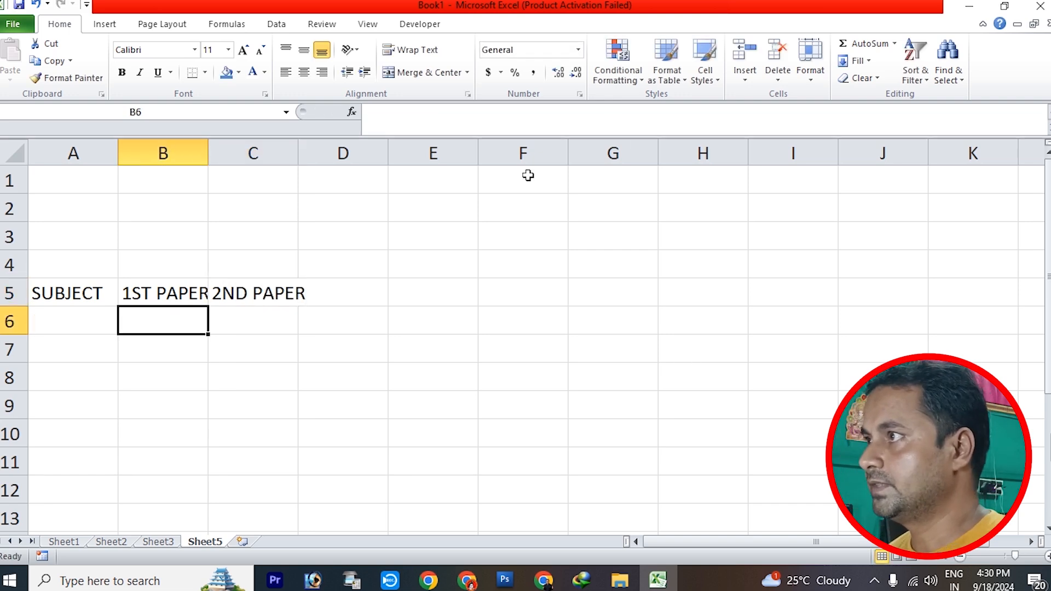
pyautogui.moveTo(209, 152); pyautogui.dragTo(224, 151)
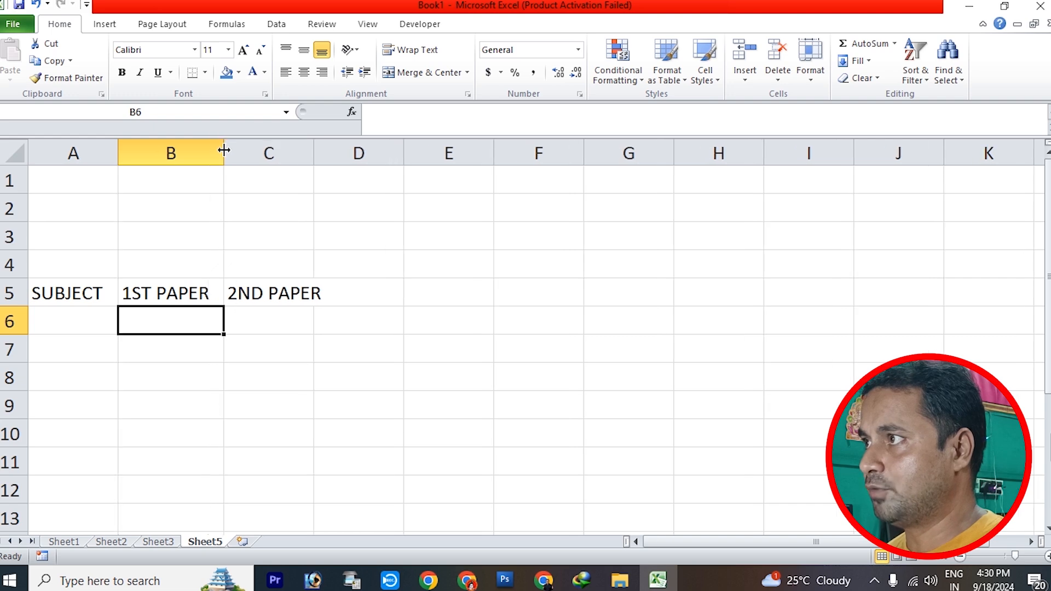
pyautogui.moveTo(313, 152); pyautogui.dragTo(338, 151)
# Enter the headings TOTAL in cell D5 and % in cell E5
pyautogui.click(364, 284)
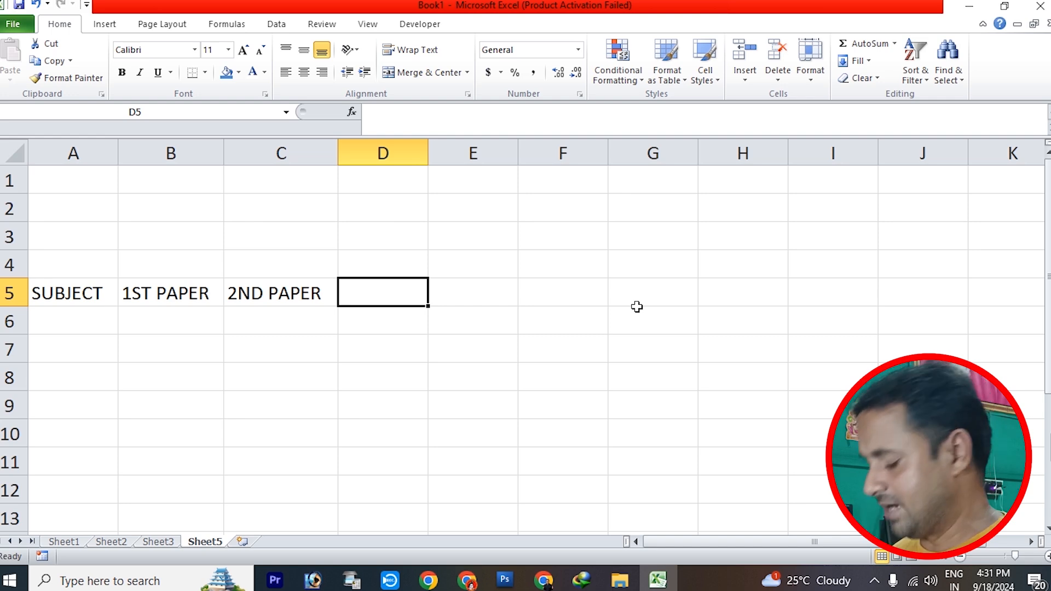
pyautogui.write('TOTAL')
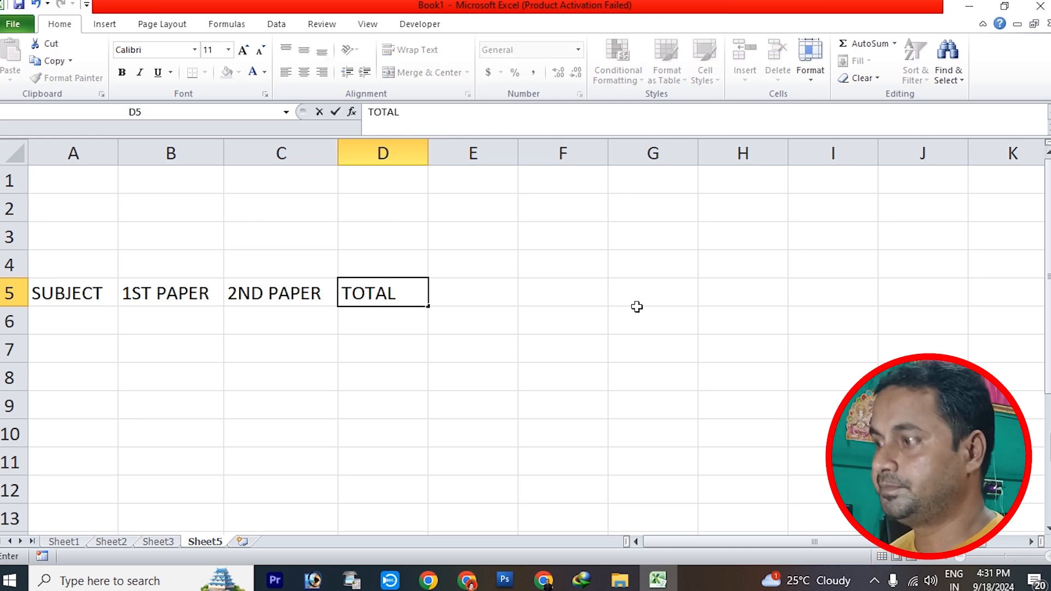
pyautogui.press('Tab')
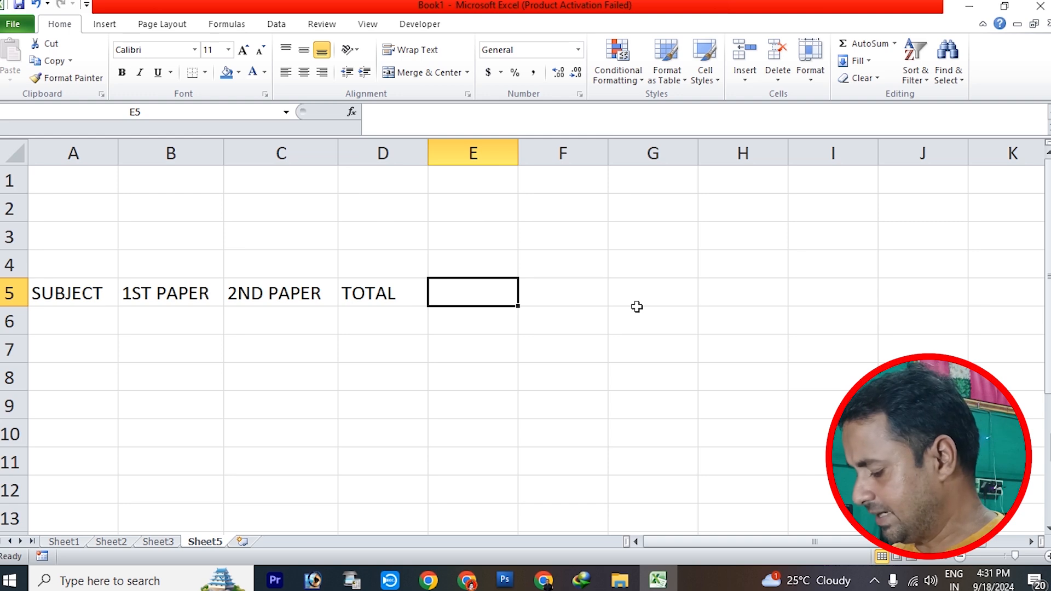
pyautogui.write('%')
pyautogui.press('Tab')
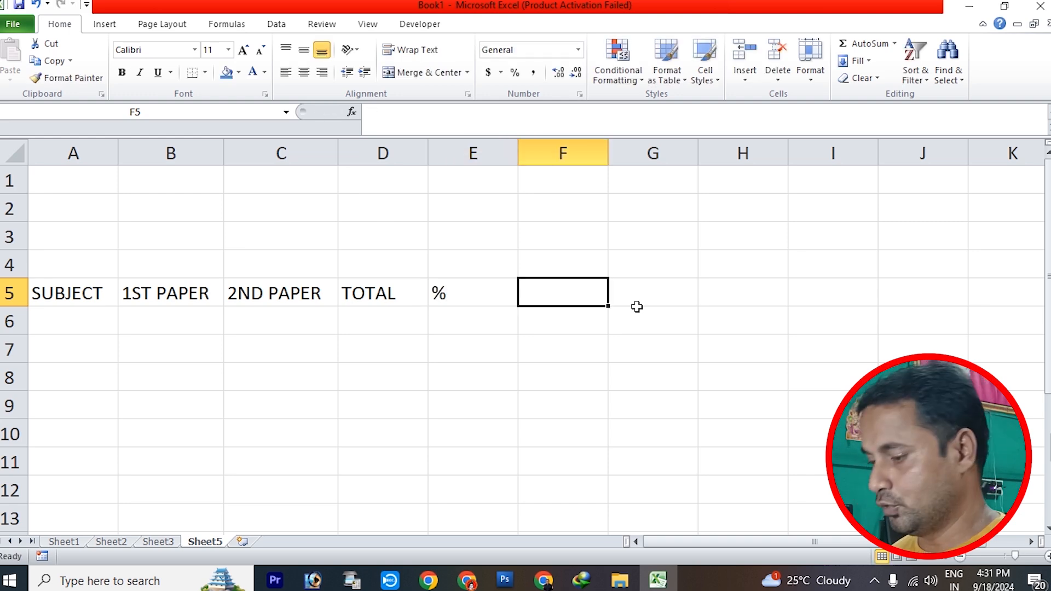
# Complete the header row with RESULT in cell F5 and DIVISION in cell G5
pyautogui.write('RESU')
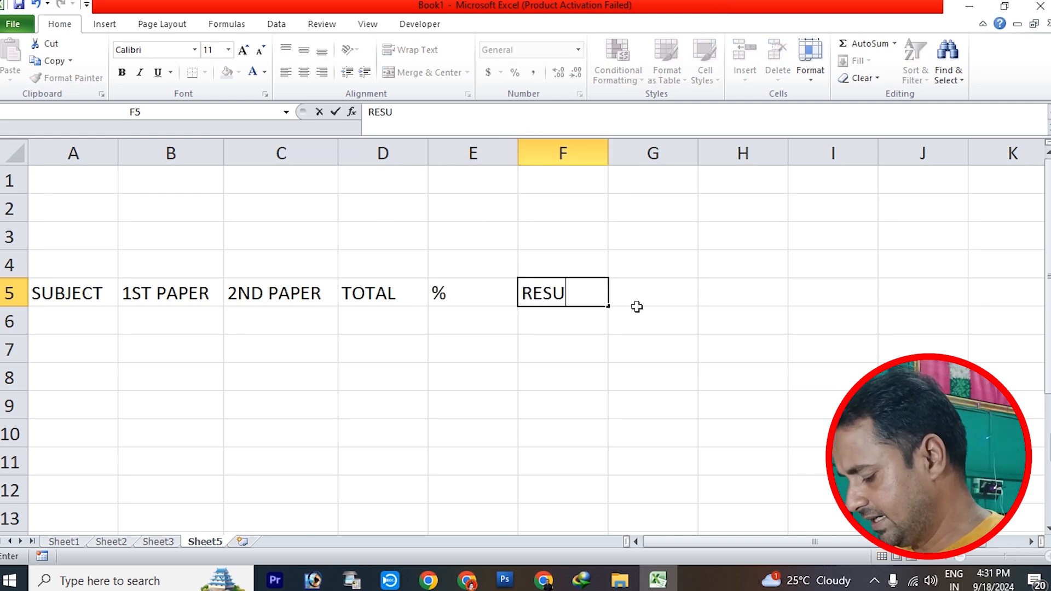
pyautogui.write('LT')
pyautogui.press('Tab')
pyautogui.write('D')
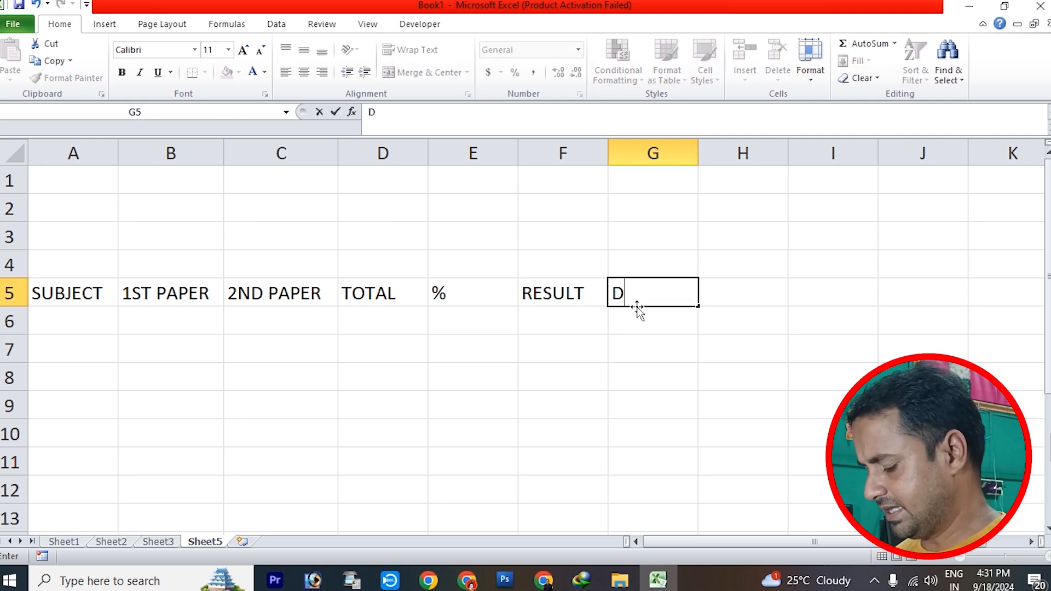
pyautogui.write('IVISION')
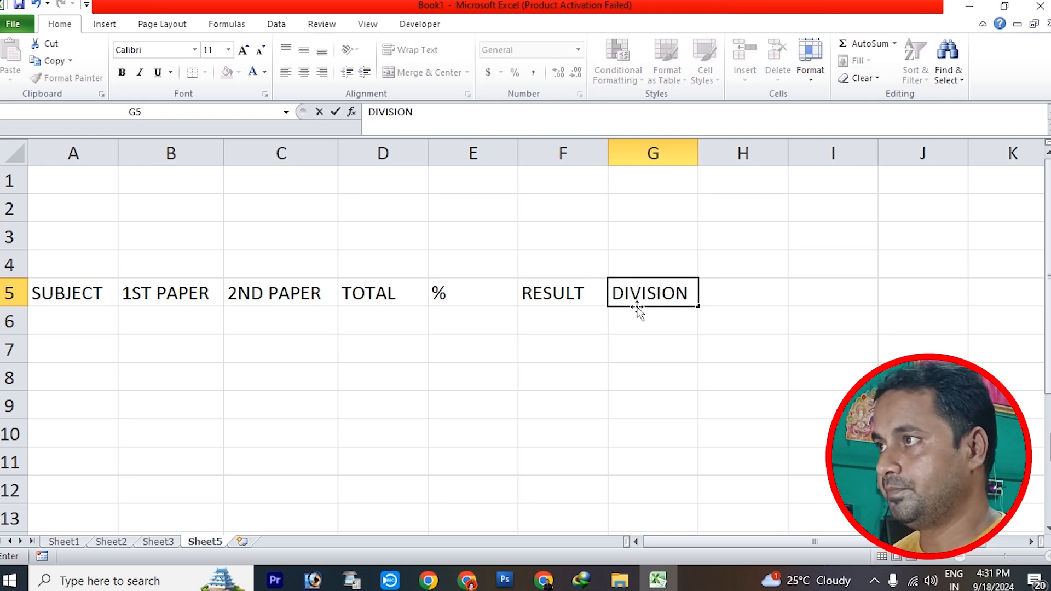
pyautogui.press('Return')
# Enter HINDI in cell A6 as the first subject under the SUBJECT heading
pyautogui.press('Left')
pyautogui.press('Left')
pyautogui.press('Left')
pyautogui.press('Left')
pyautogui.press('Left')
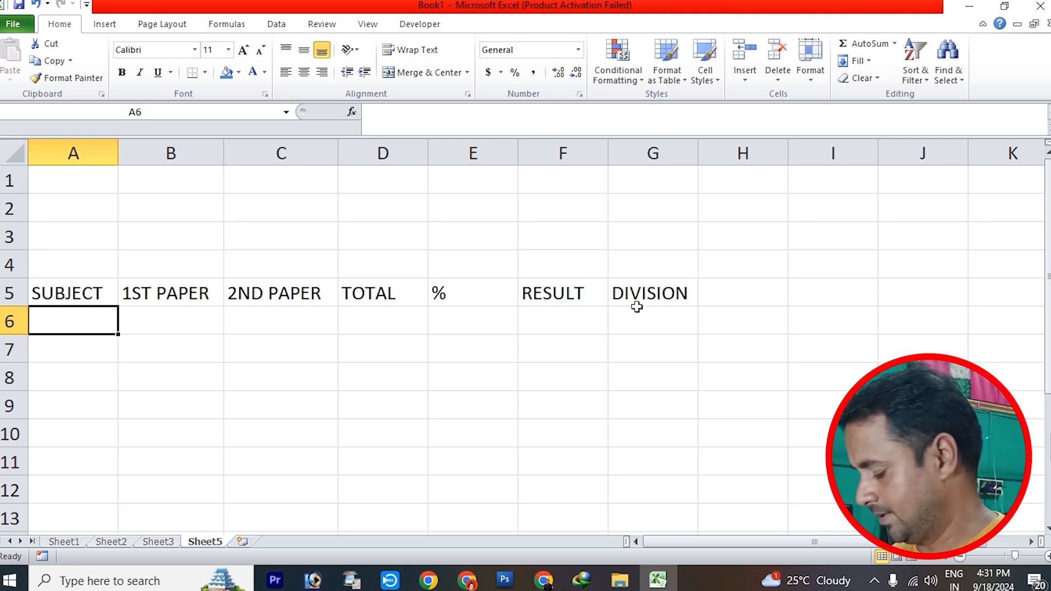
pyautogui.write('SING')
pyautogui.press('BackSpace')
pyautogui.write('H')
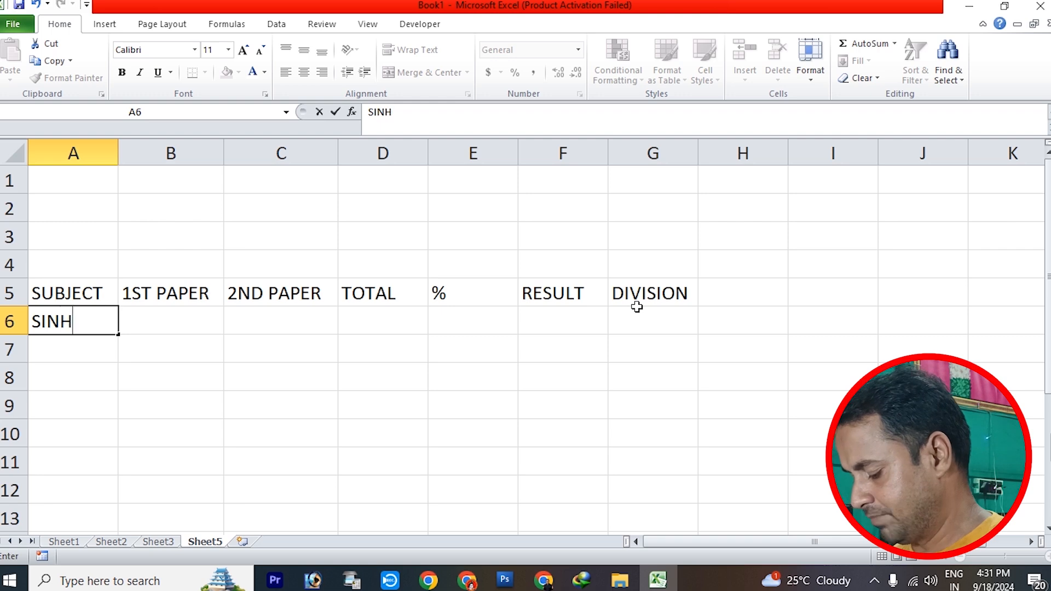
pyautogui.write('INDI')
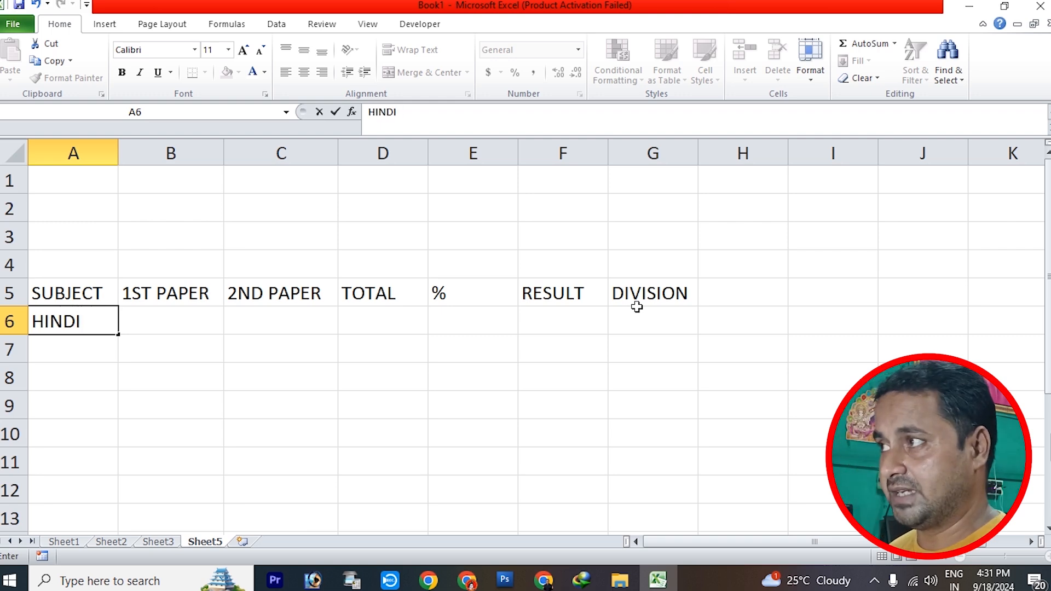
pyautogui.press('Return')
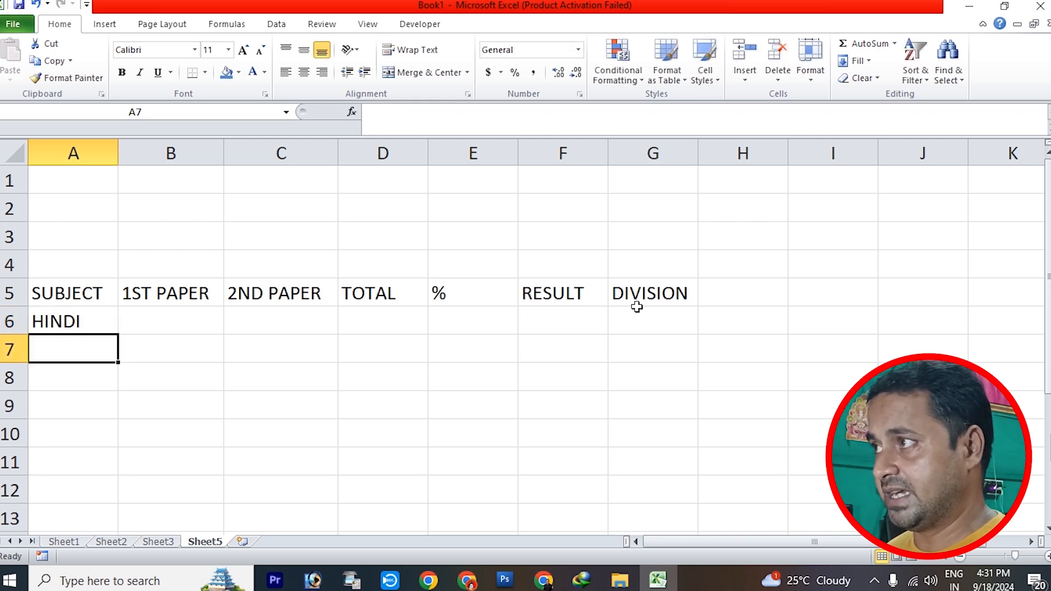
# Add the subjects ENGLISH in cell A7 and SCIENCE in cell A8
pyautogui.write('ENGLISH')
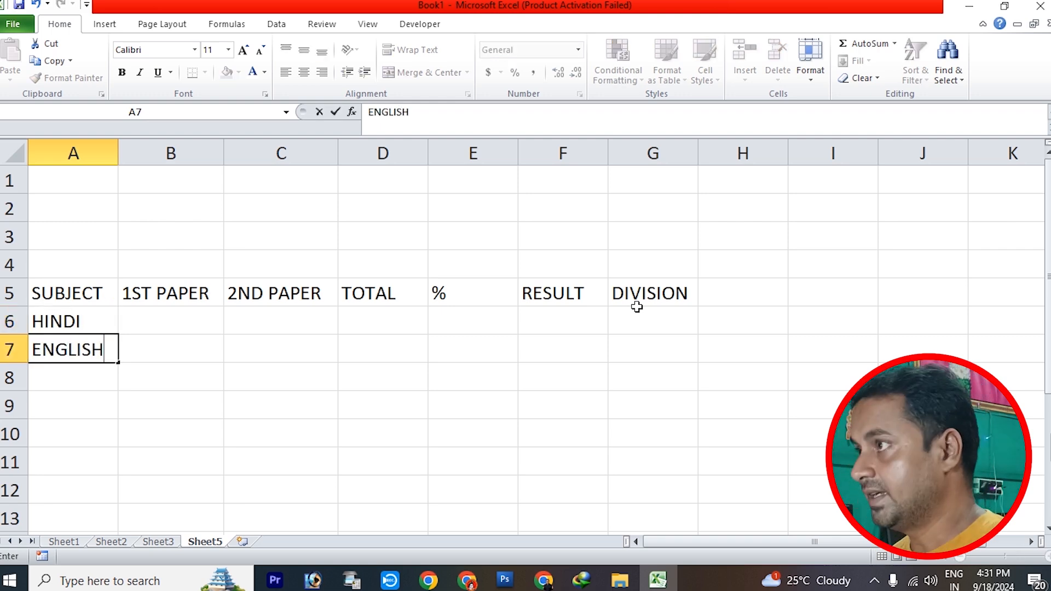
pyautogui.press('Return')
pyautogui.write('S')
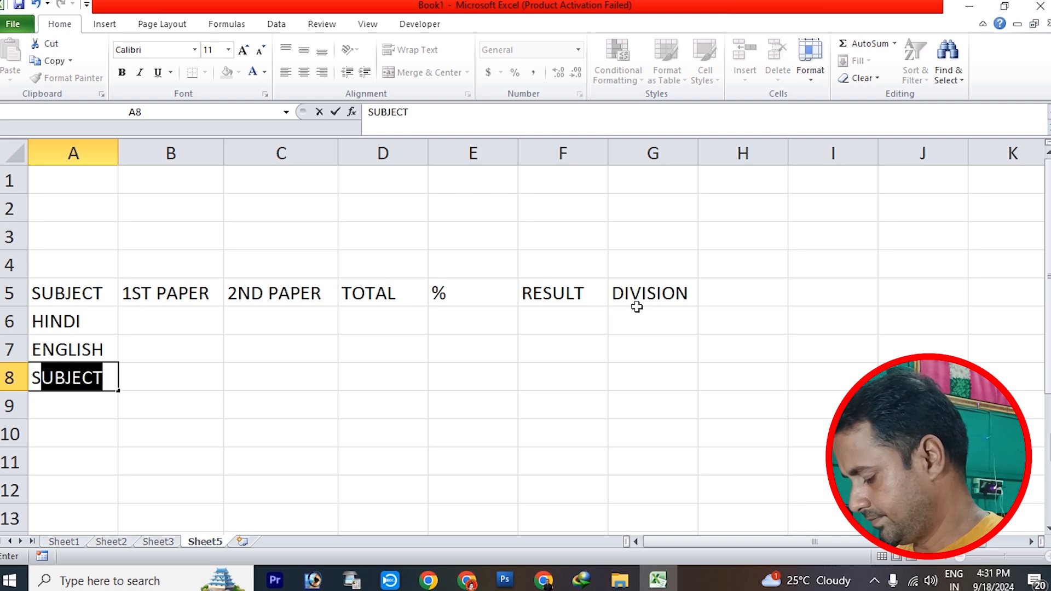
pyautogui.write('CIENCE')
pyautogui.press('Return')
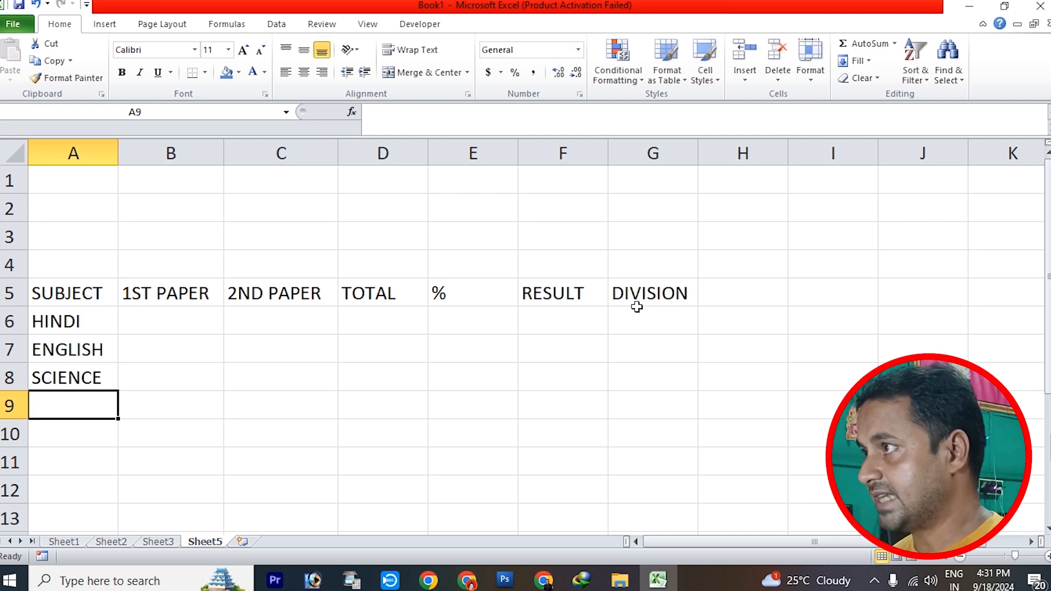
# Add the subjects MATH in cell A9 and DRAWING in cell A10
pyautogui.write('MATH')
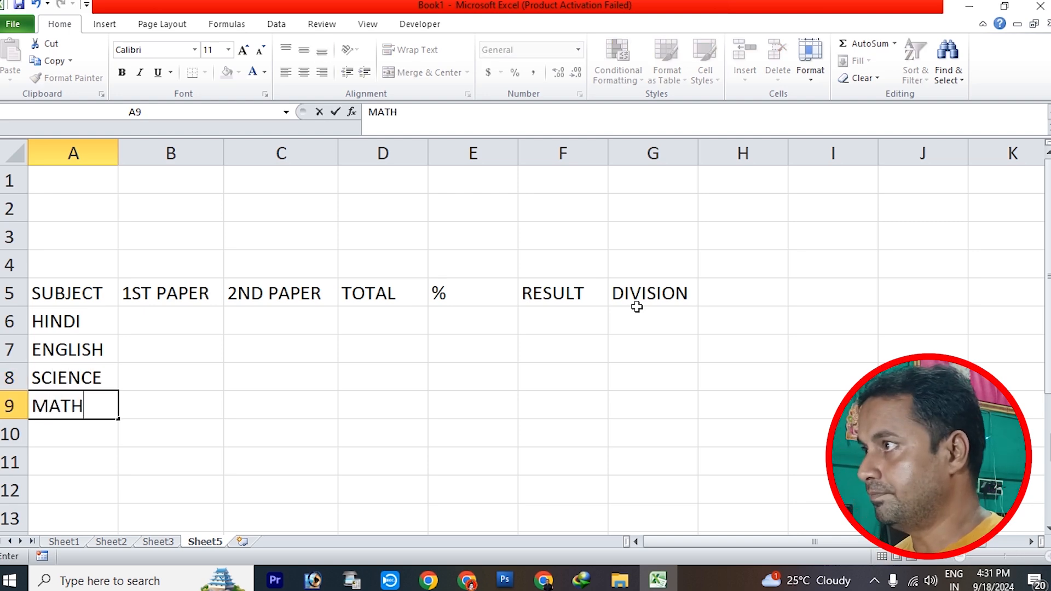
pyautogui.press('Return')
pyautogui.write('DRAWI')
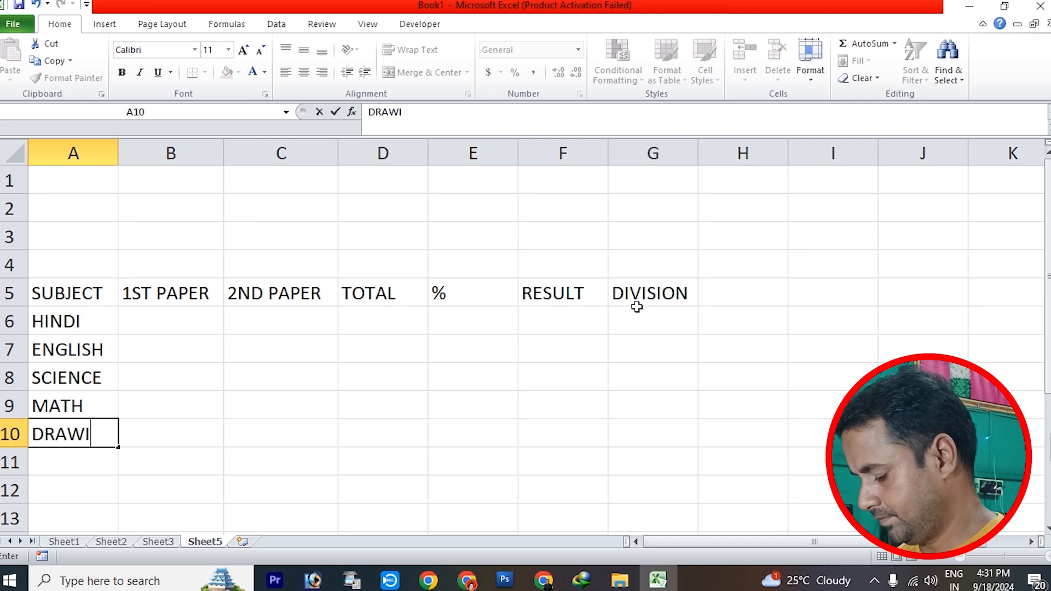
pyautogui.write('NG')
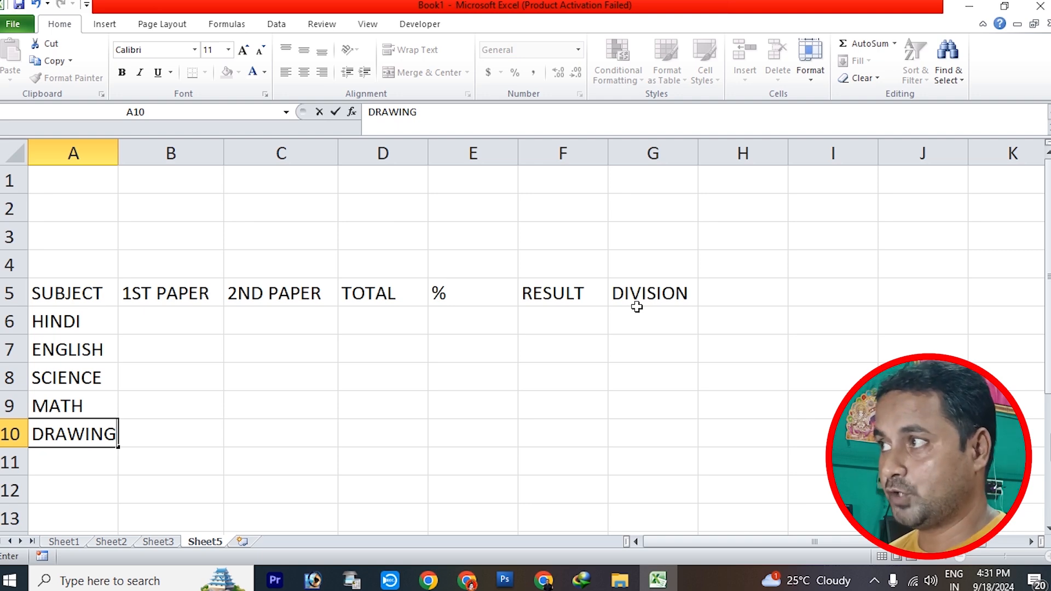
pyautogui.press('Tab')
# Enter the HINDI marks in row 6: 20 for the first paper and 34 for the second paper
pyautogui.press('Up')
pyautogui.press('Up')
pyautogui.press('Up')
pyautogui.press('Up')
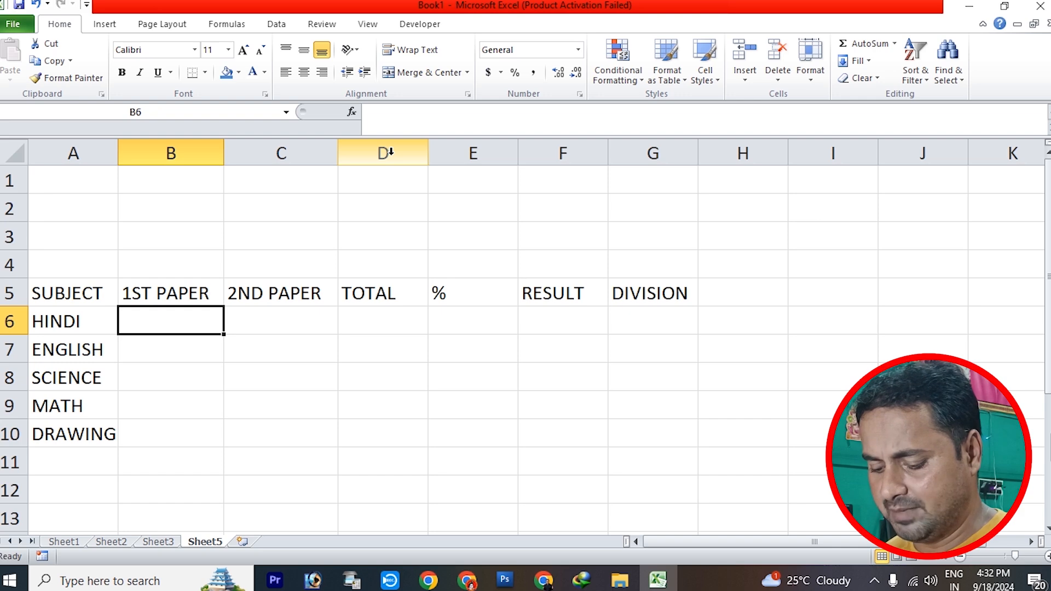
pyautogui.write('20')
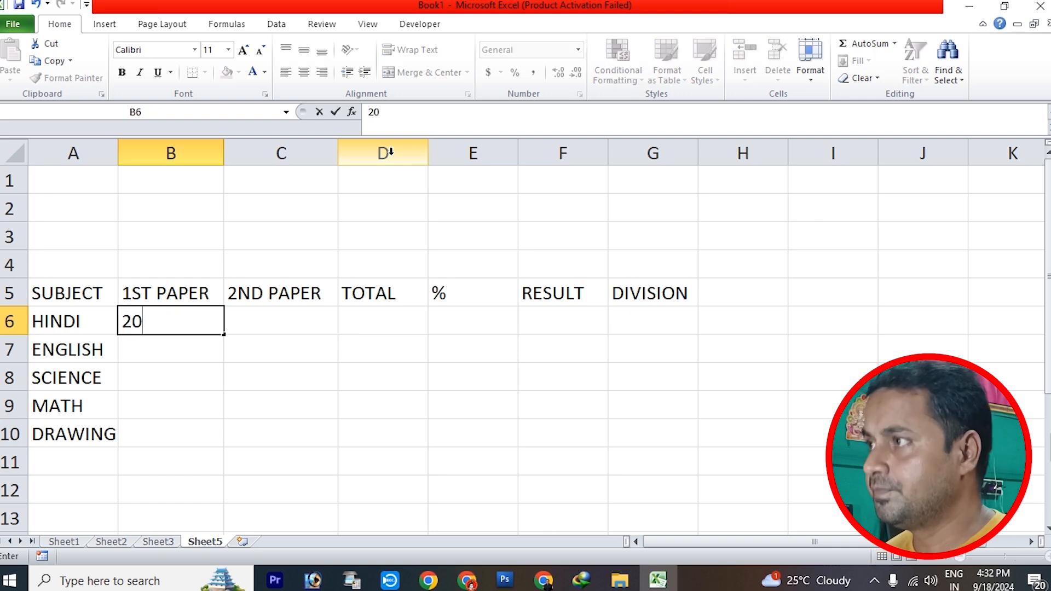
pyautogui.press('Tab')
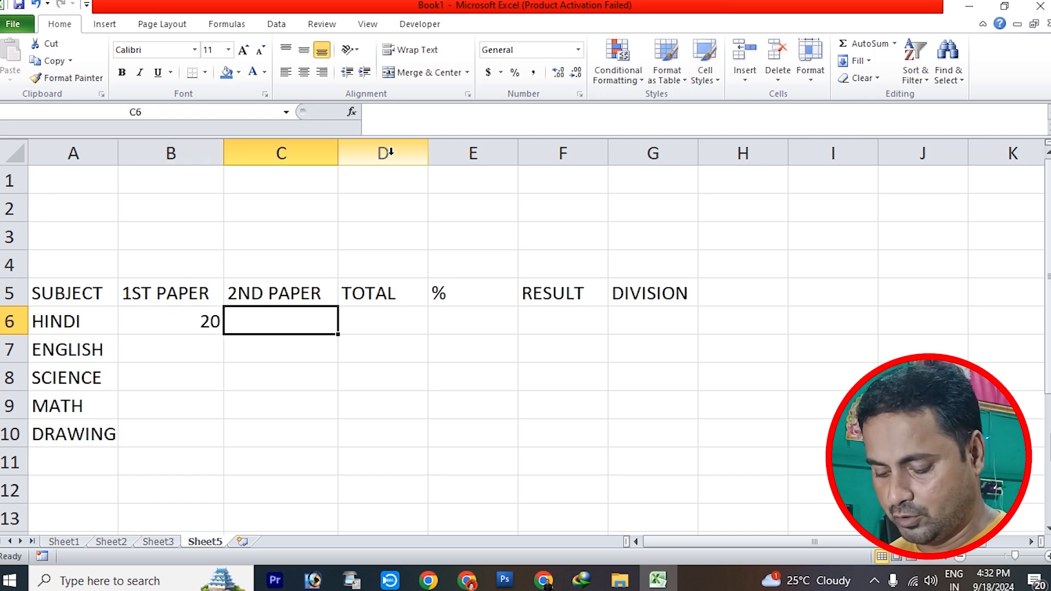
pyautogui.write('34')
pyautogui.press('Return')
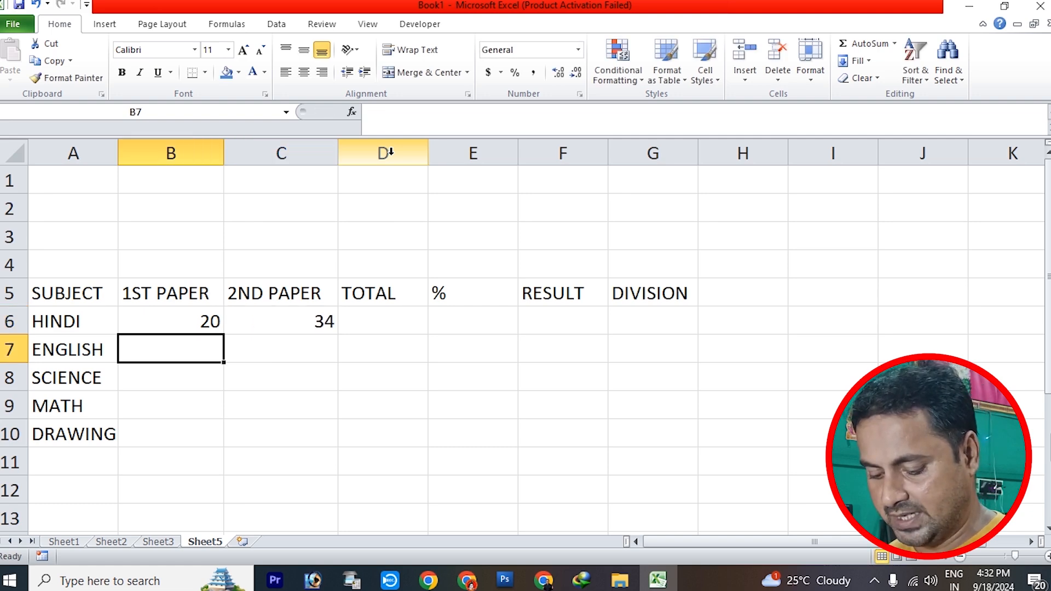
# Enter the remaining first-paper marks in B7 to B10: 36 for ENGLISH, 25 for SCIENCE, 36 for MATH and 15 for DRAWING
pyautogui.write('36')
pyautogui.press('Return')
pyautogui.write('25')
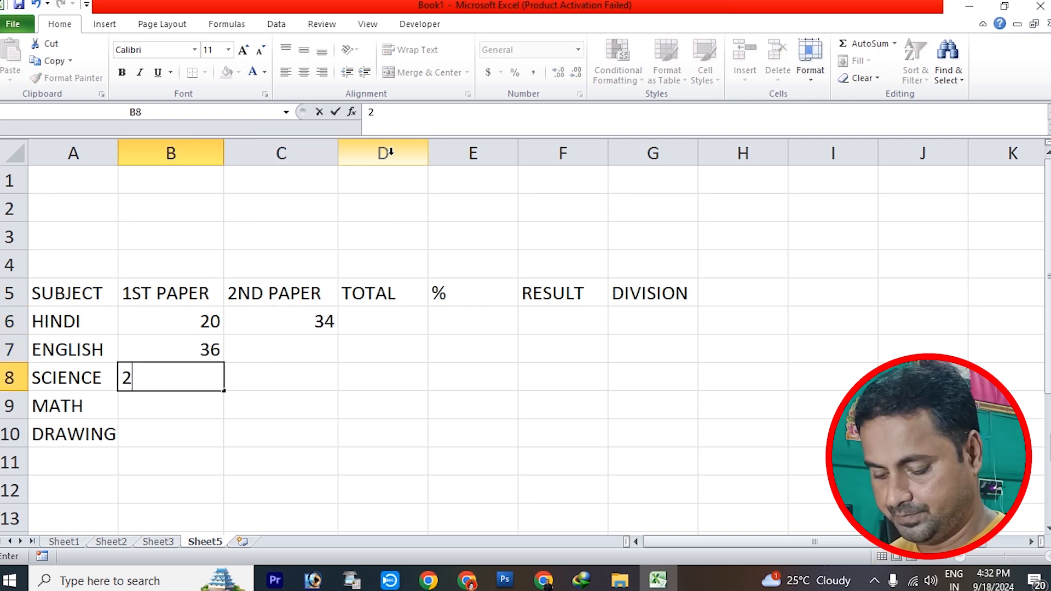
pyautogui.press('Return')
pyautogui.write('36')
pyautogui.press('Return')
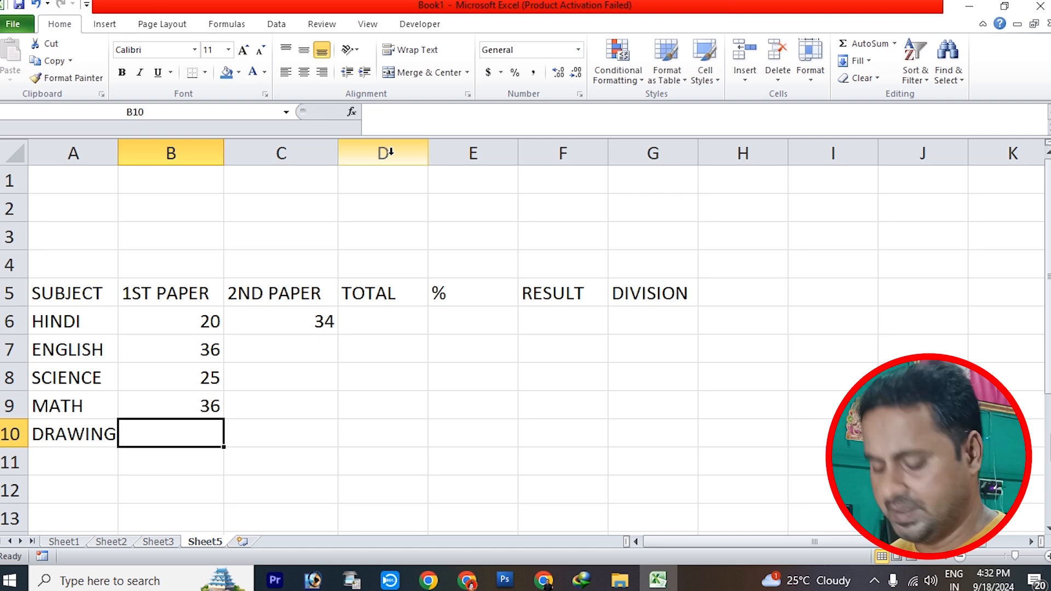
pyautogui.write('15')
pyautogui.press('Right')
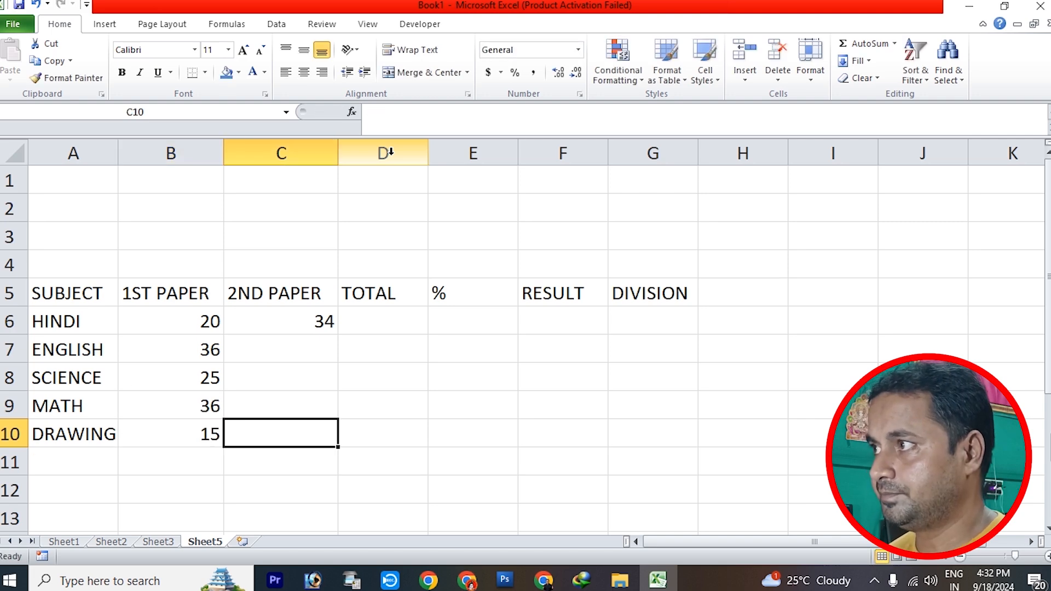
# Enter the remaining second-paper marks in C7 to C10: 36 for ENGLISH, 35 for SCIENCE, 25 for MATH and 40 for DRAWING
pyautogui.press('Up')
pyautogui.press('Up')
pyautogui.press('Up')
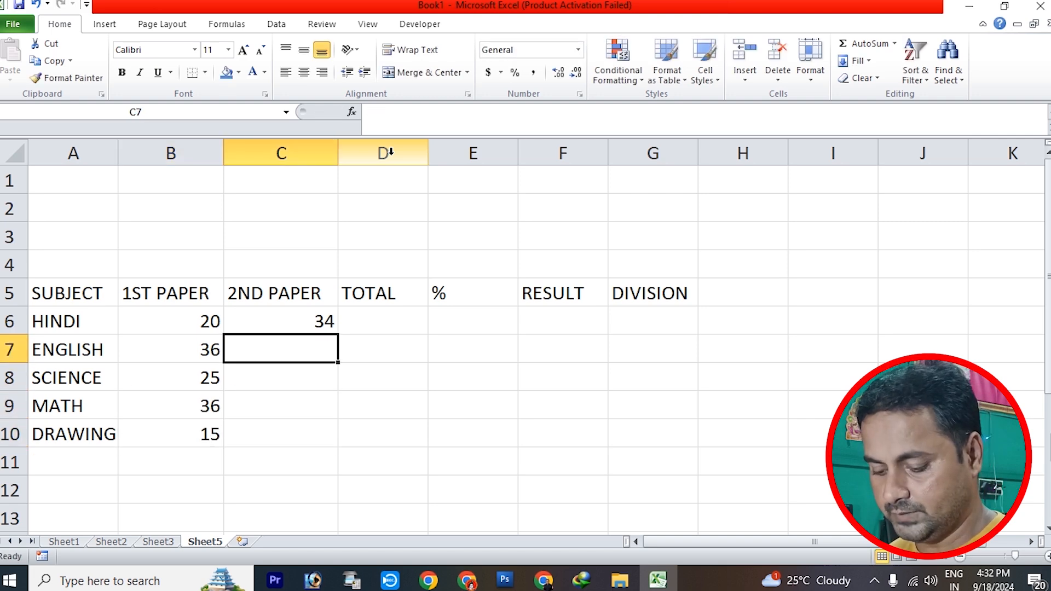
pyautogui.write('36')
pyautogui.press('Return')
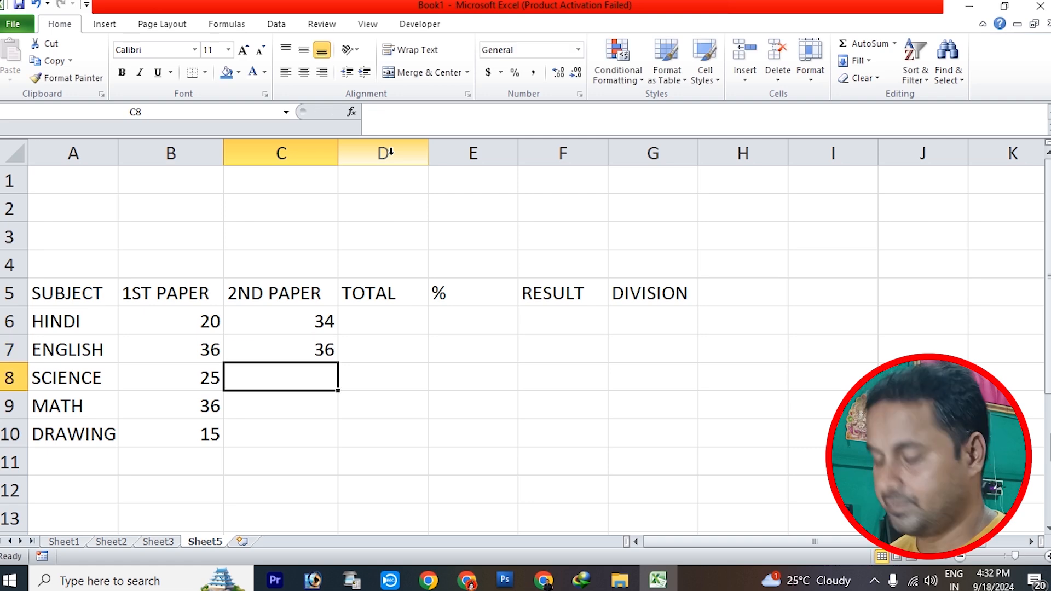
pyautogui.write('35')
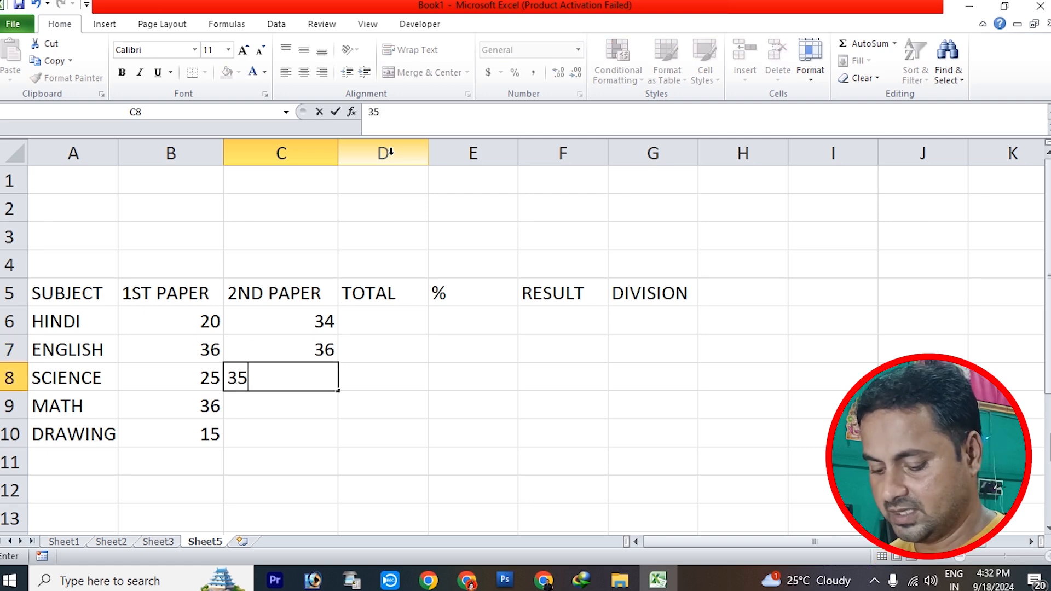
pyautogui.press('Return')
pyautogui.write('25')
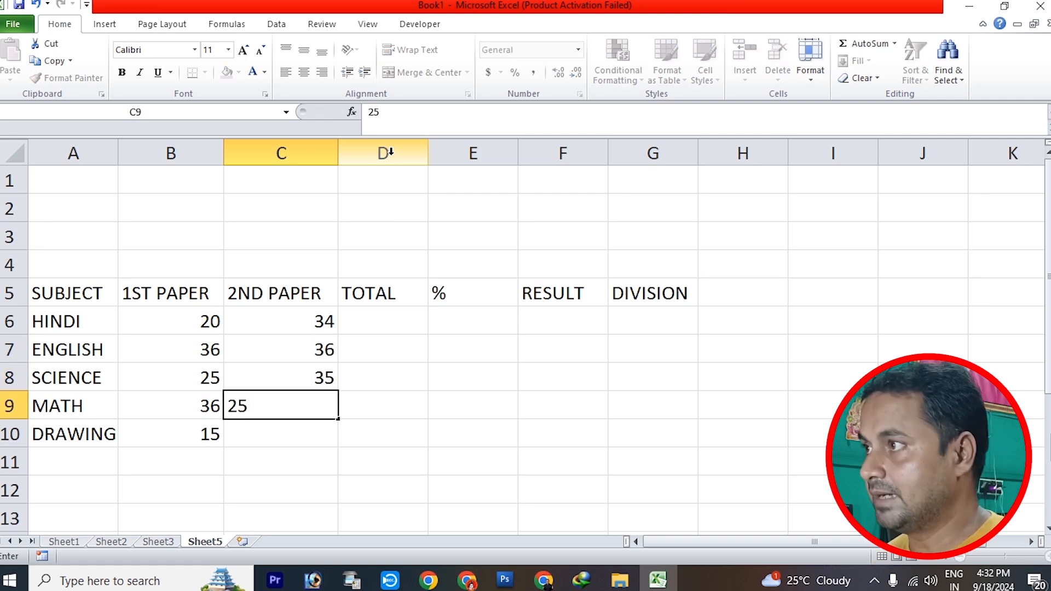
pyautogui.press('Return')
pyautogui.write('40')
pyautogui.press('Tab')
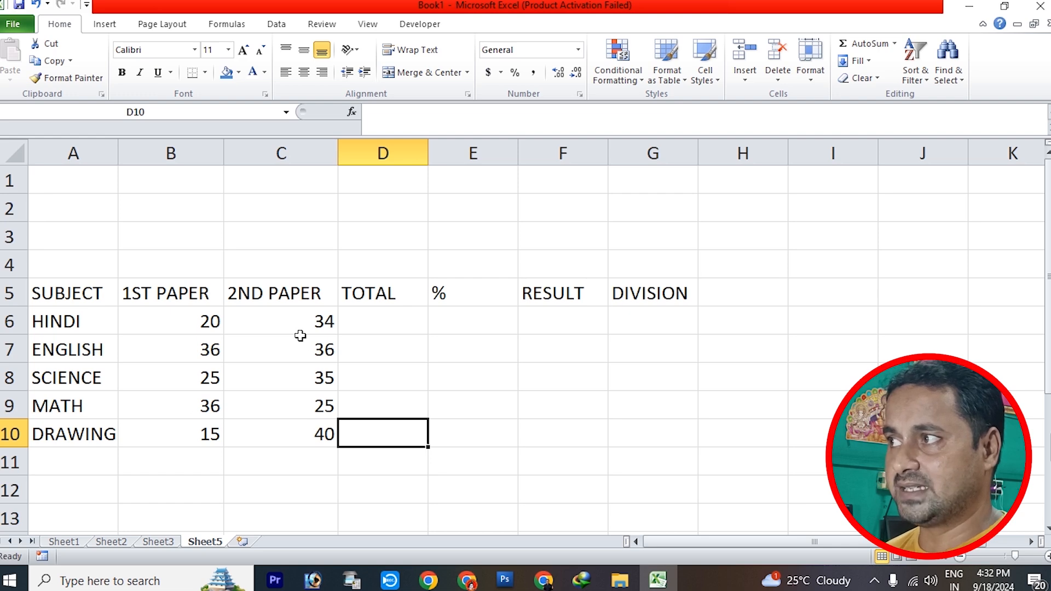
# Total the HINDI marks in D6 with the formula =SUM(B6,C6)
pyautogui.click(391, 323)
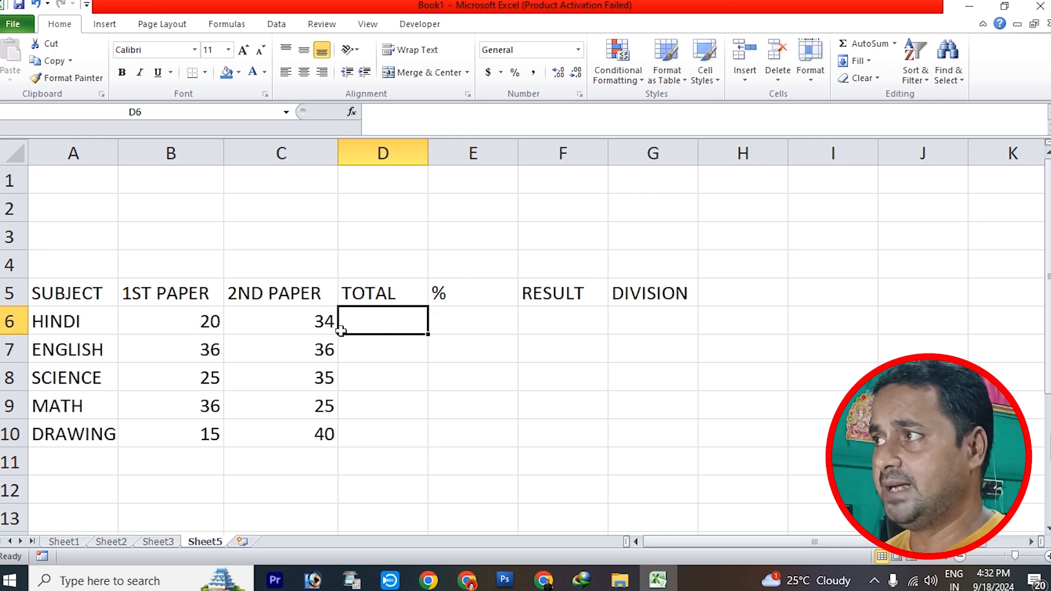
pyautogui.click(212, 325)
pyautogui.click(277, 328)
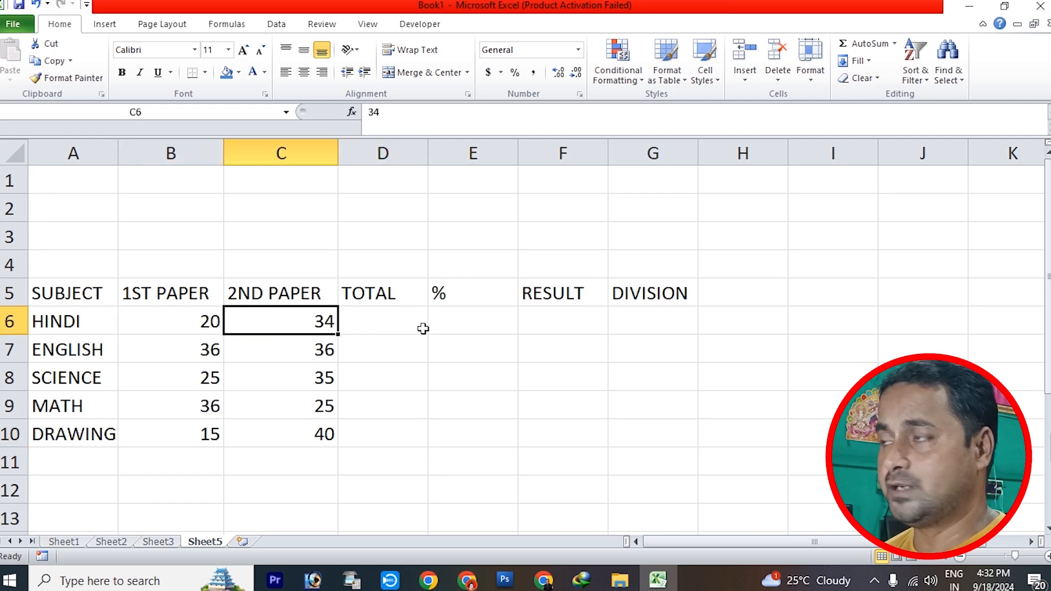
pyautogui.click(403, 326)
pyautogui.write('=')
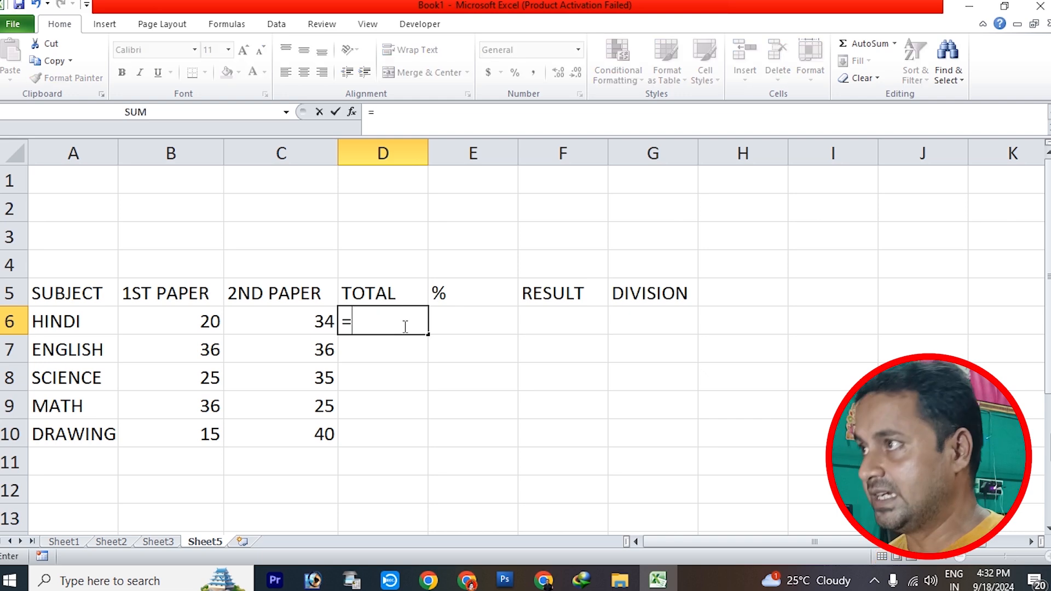
pyautogui.write('SUM')
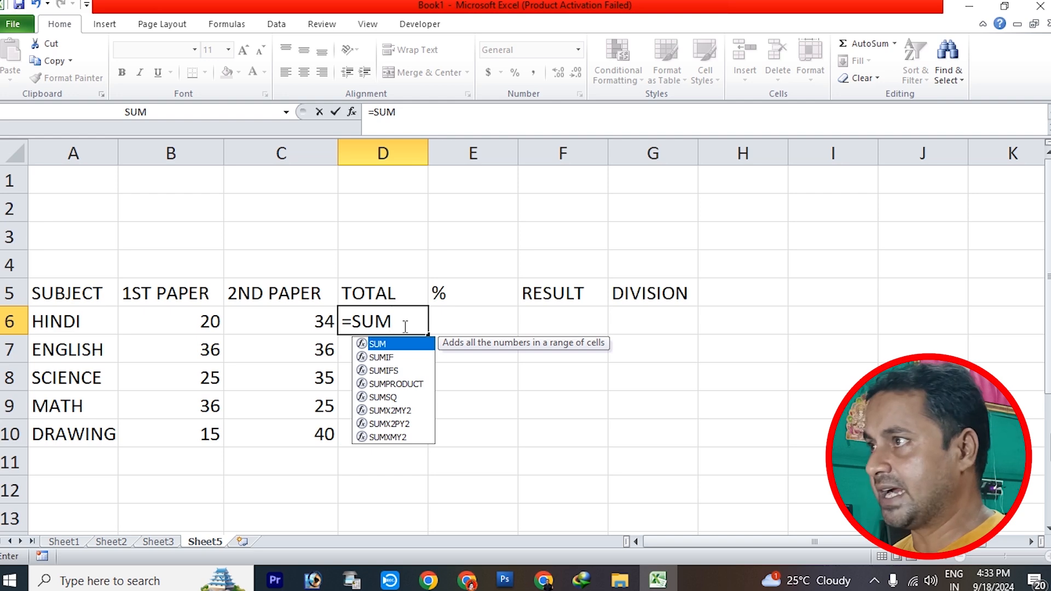
pyautogui.write('(')
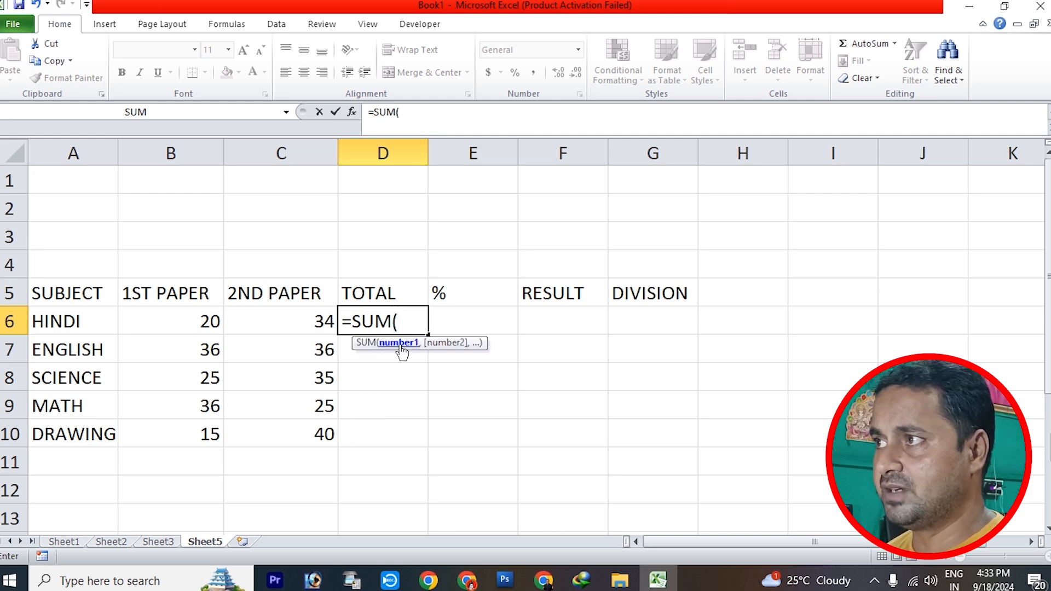
pyautogui.click(215, 322)
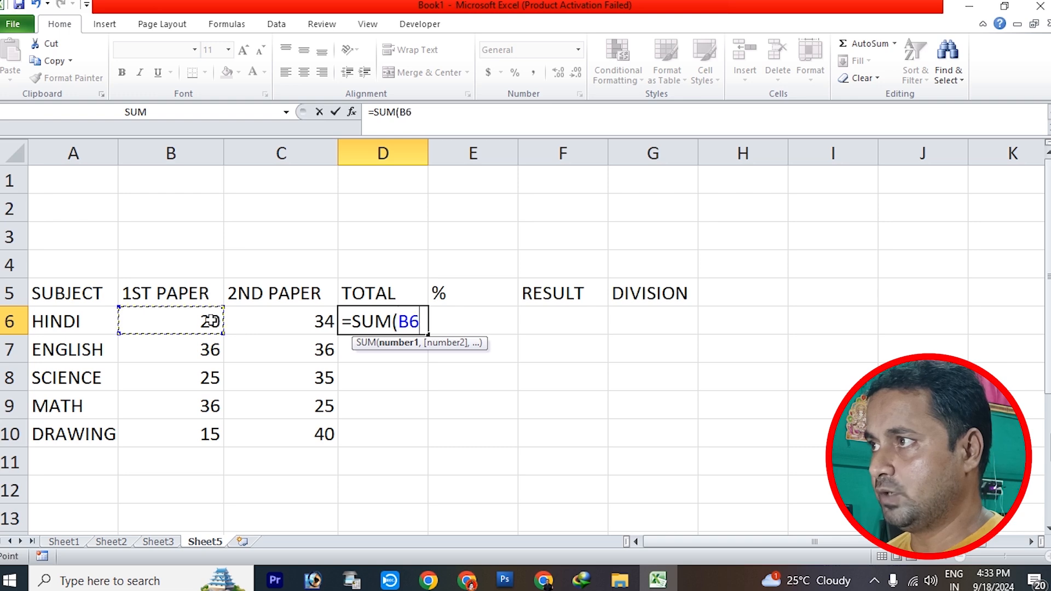
pyautogui.write(',')
pyautogui.click(272, 320)
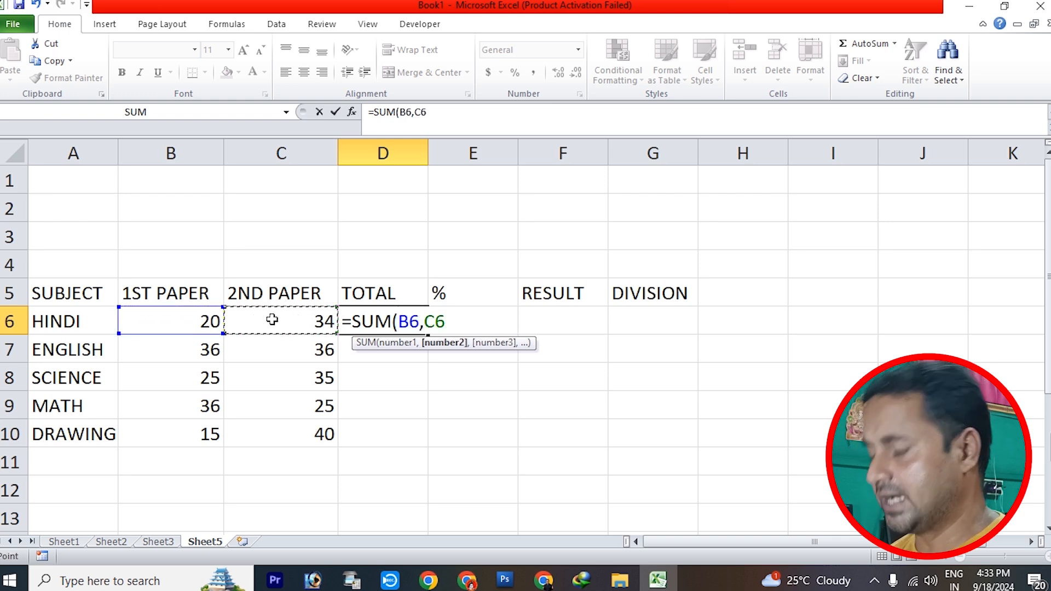
pyautogui.write(')')
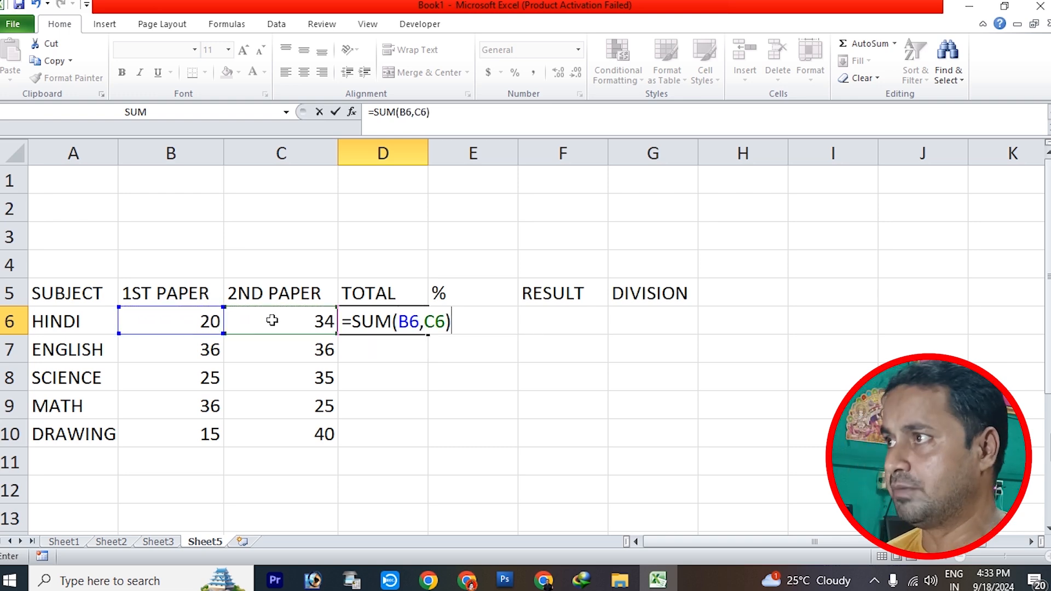
pyautogui.press('Return')
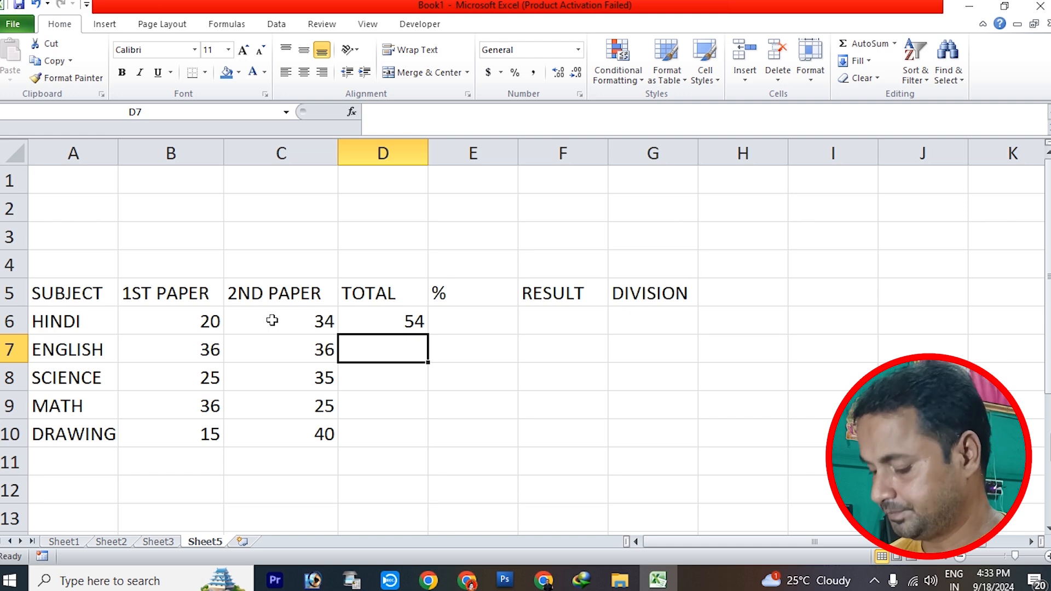
# Total the ENGLISH marks in D7 with the range formula =SUM(B7:C7)
pyautogui.write('=SUM')
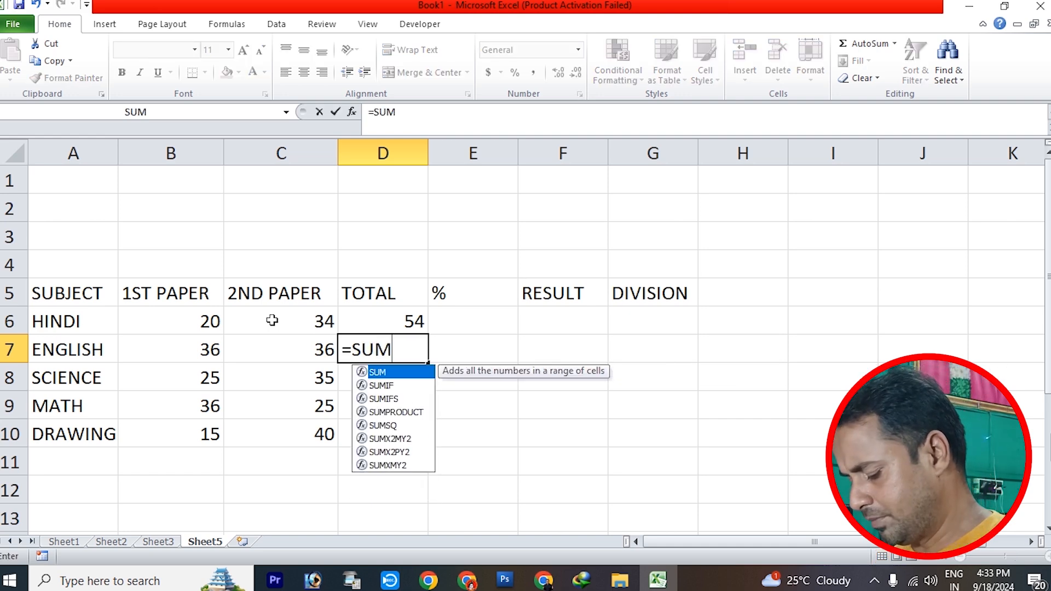
pyautogui.write('(')
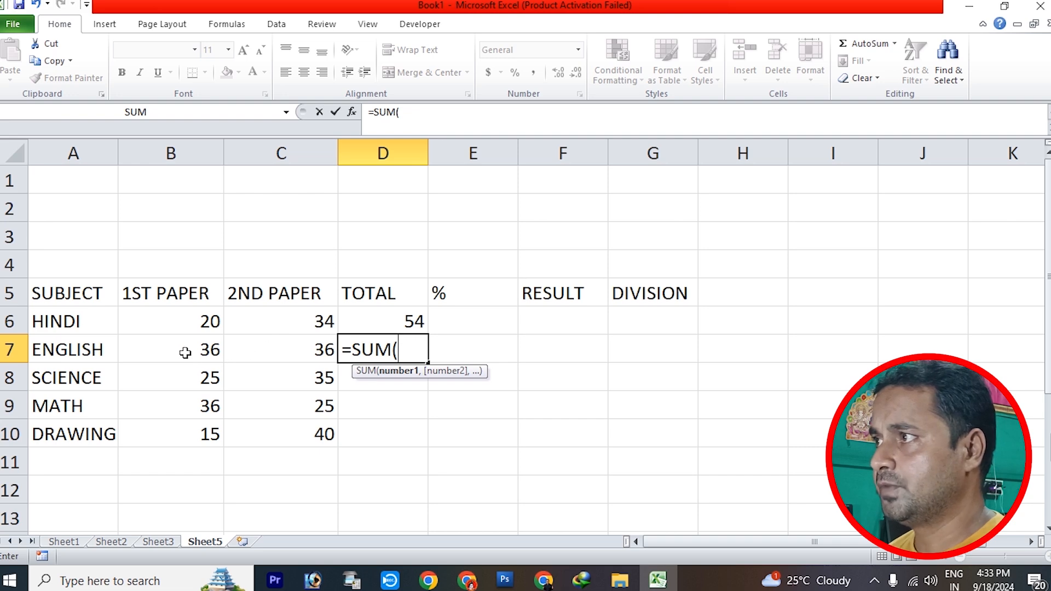
pyautogui.moveTo(185, 353); pyautogui.dragTo(258, 352)
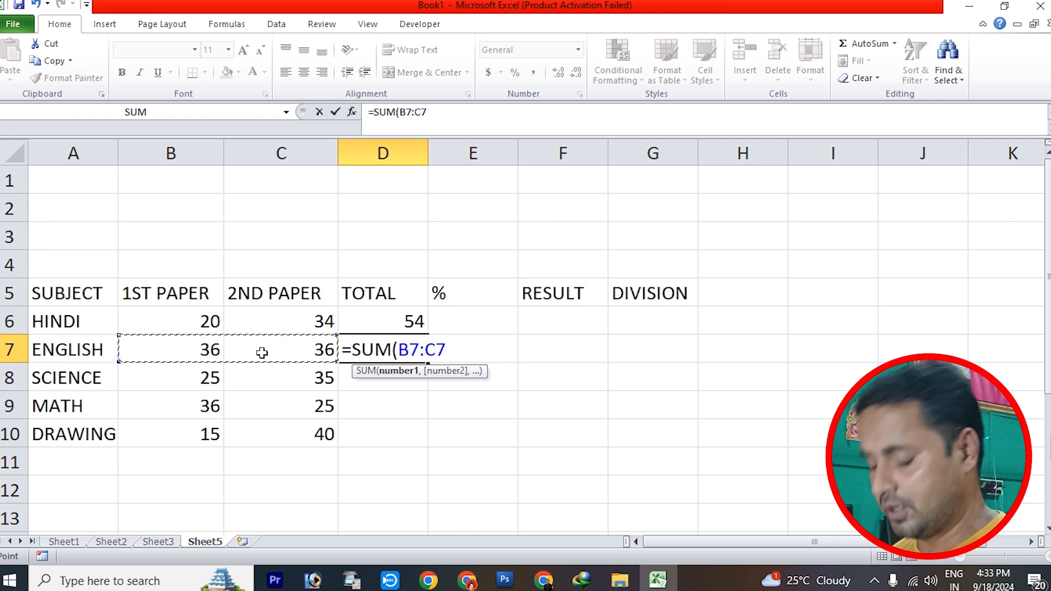
pyautogui.write(')')
pyautogui.press('Return')
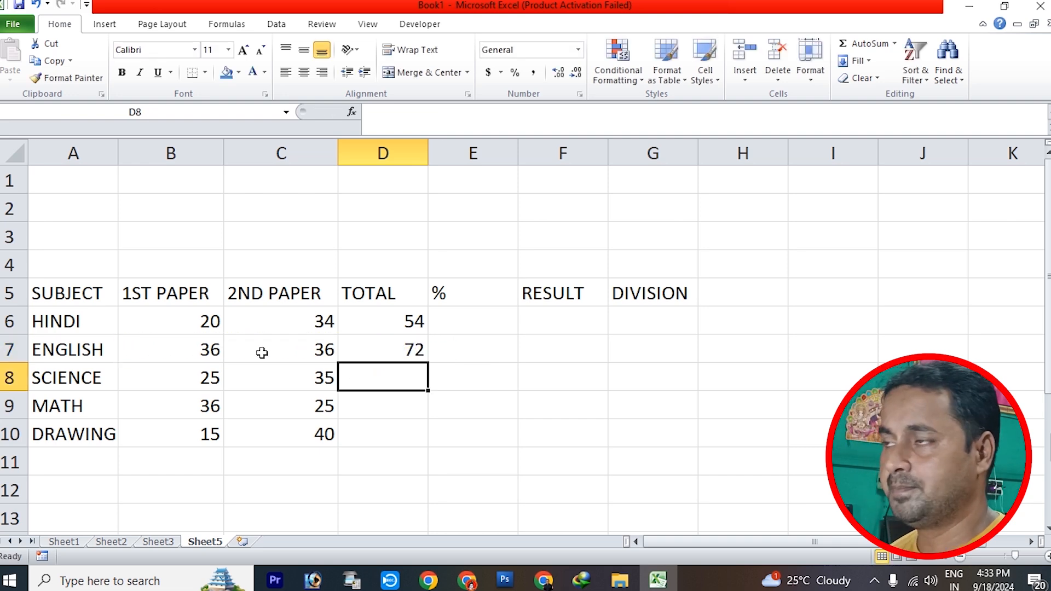
# Total the SCIENCE marks in D8 with the addition formula =B8+C8
pyautogui.write('=SUM')
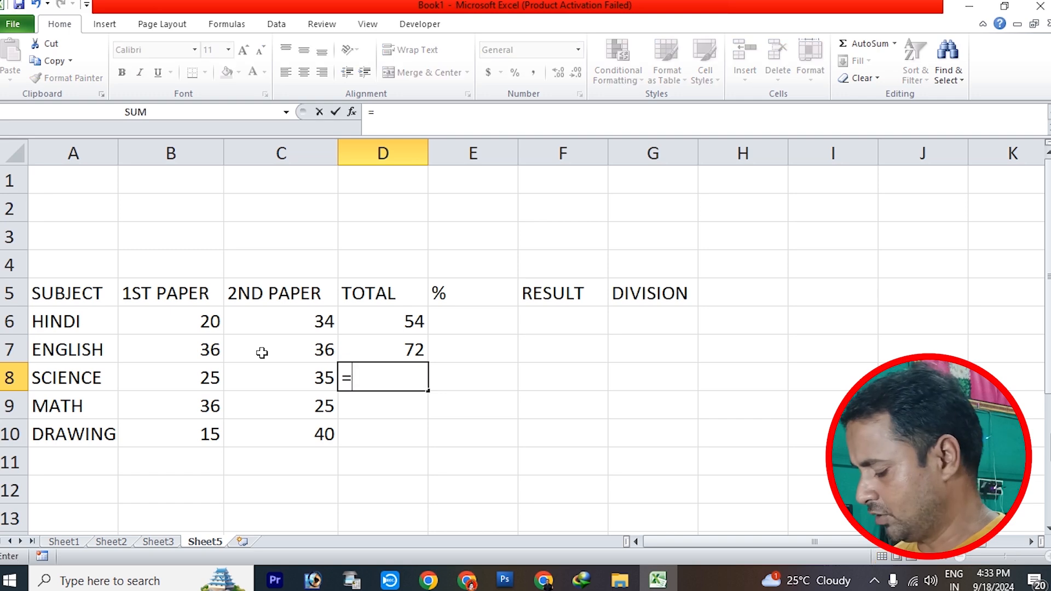
pyautogui.press('BackSpace')
pyautogui.press('BackSpace')
pyautogui.press('BackSpace')
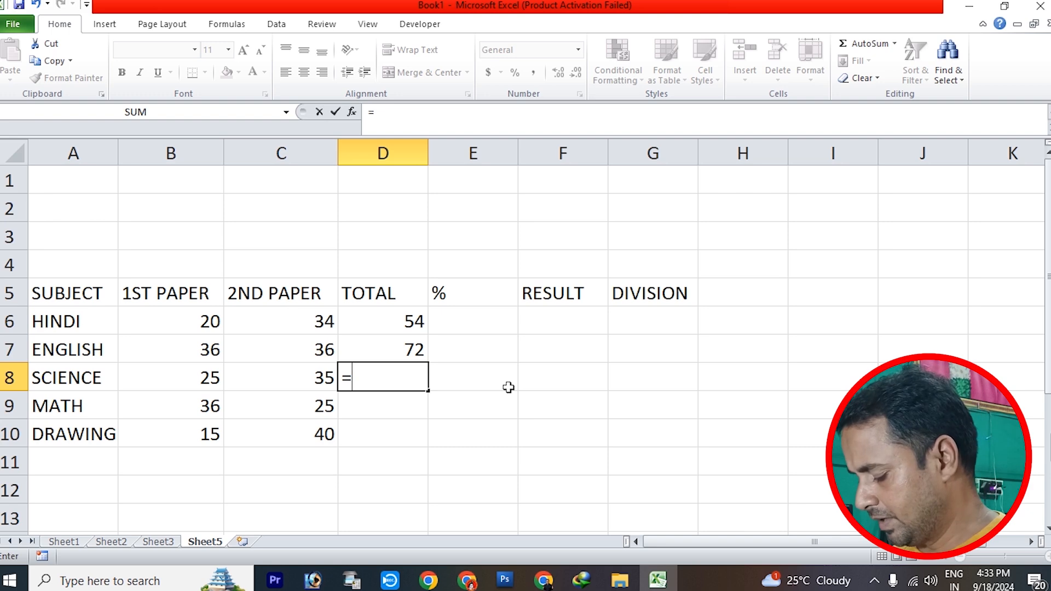
pyautogui.write('B8+')
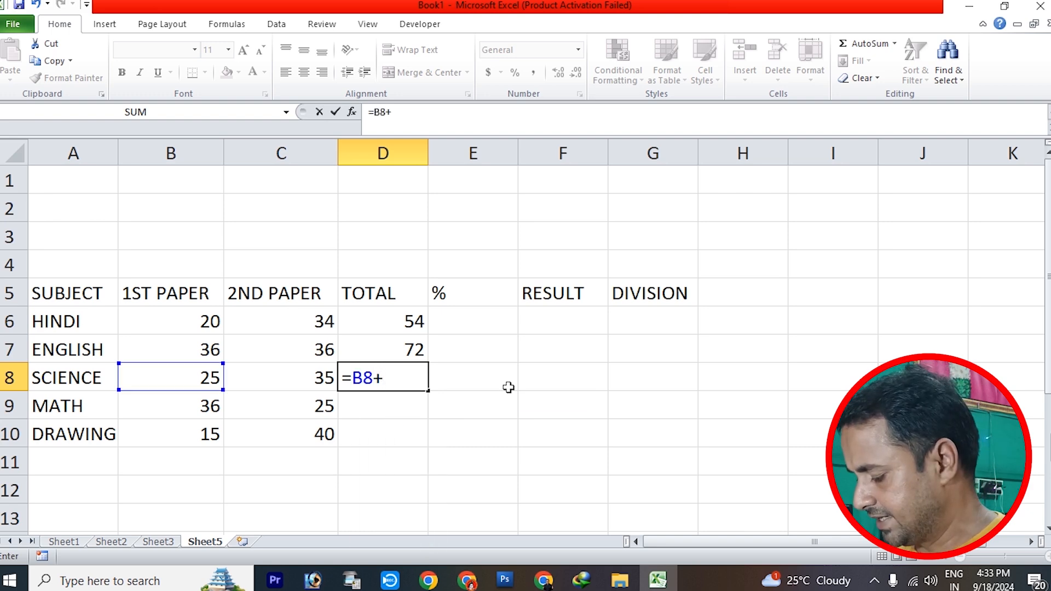
pyautogui.write('C8')
pyautogui.press('Return')
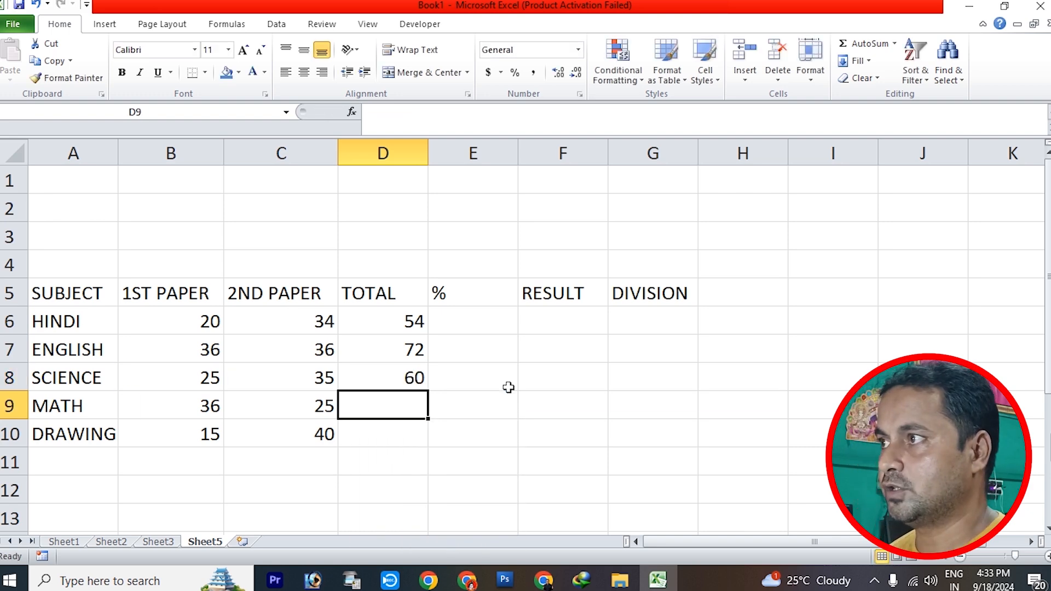
# Total the MATH marks in D9 with the range formula =SUM(B9:C9)
pyautogui.write('=')
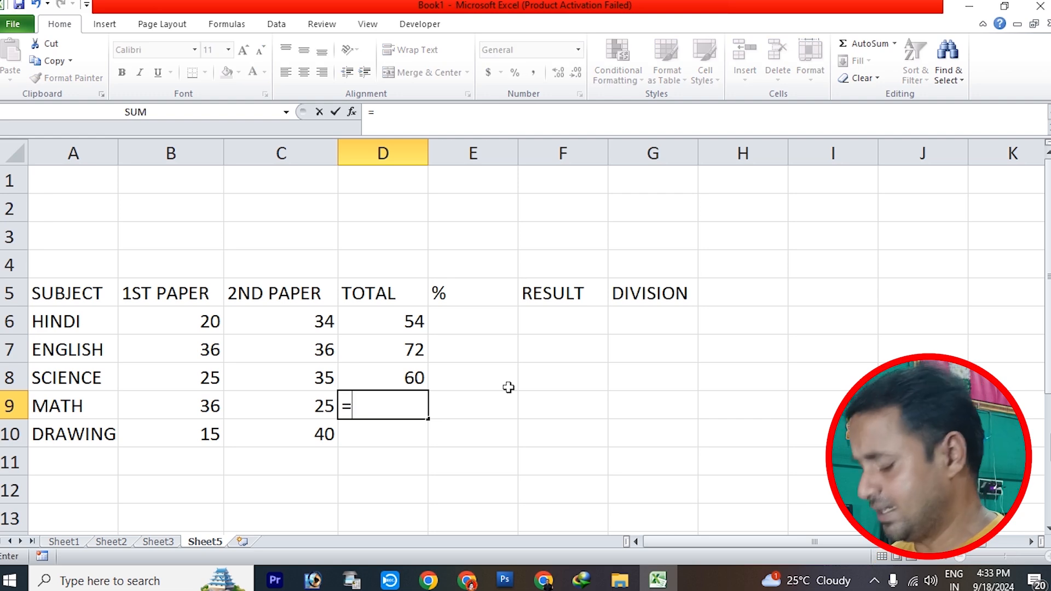
pyautogui.write('SUM(')
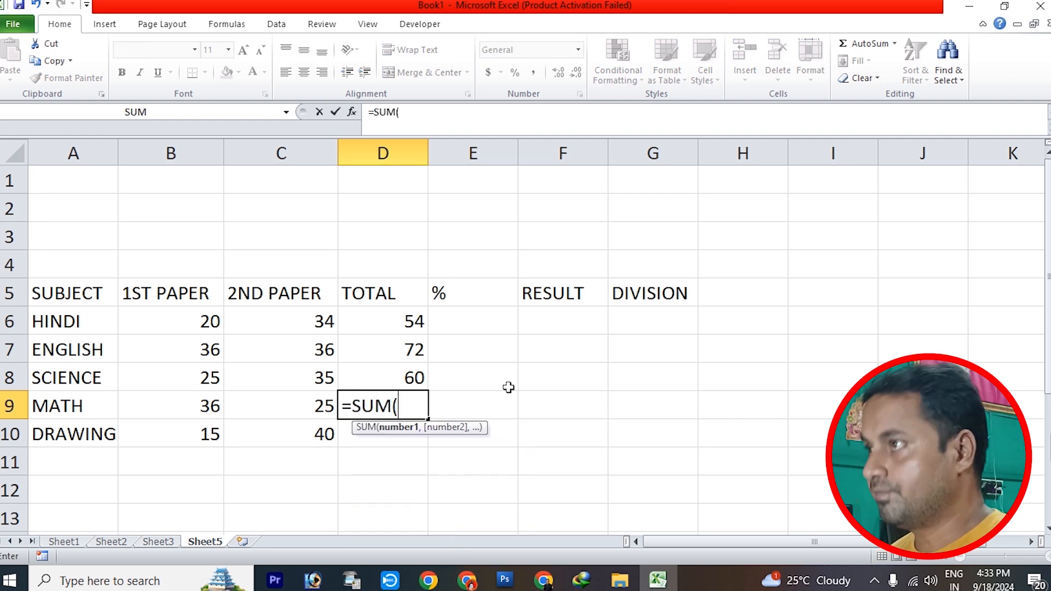
pyautogui.moveTo(179, 412); pyautogui.dragTo(246, 405)
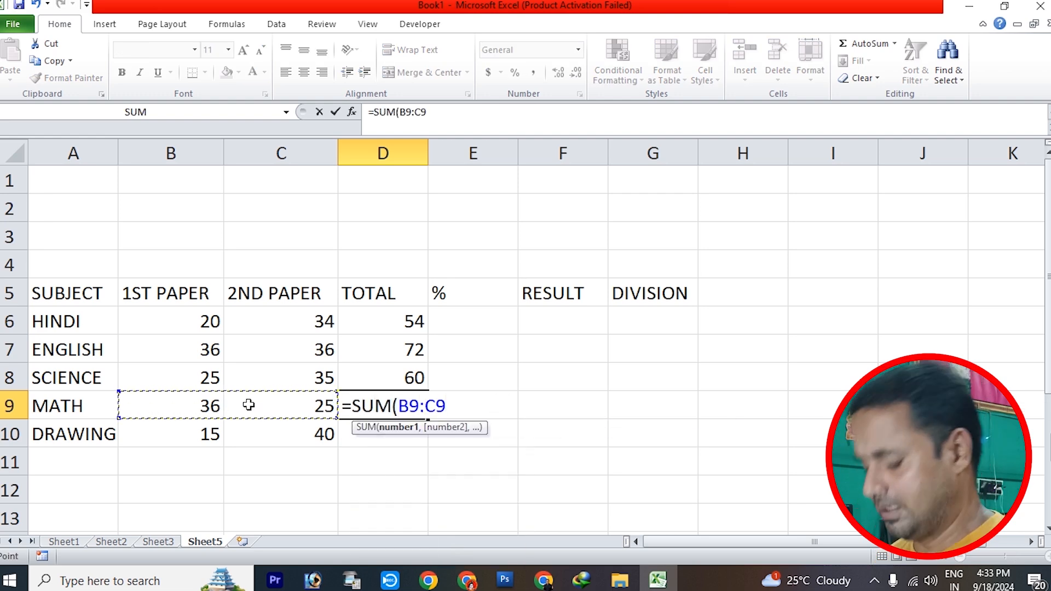
pyautogui.write(')')
pyautogui.press('Return')
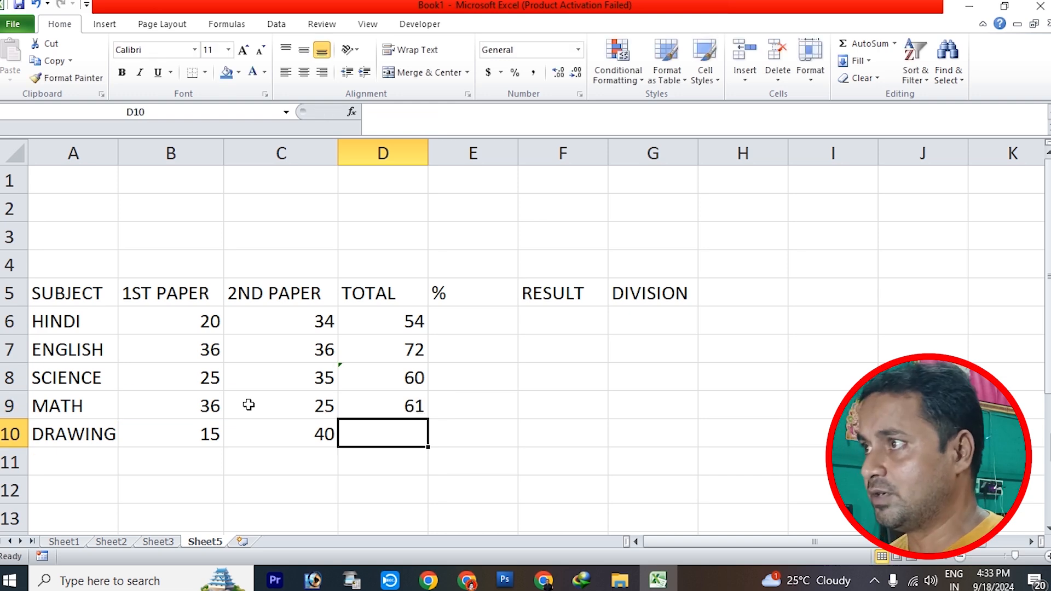
# Total the DRAWING marks in D10 with the range formula =SUM(B10:C10)
pyautogui.write('=SUM(')
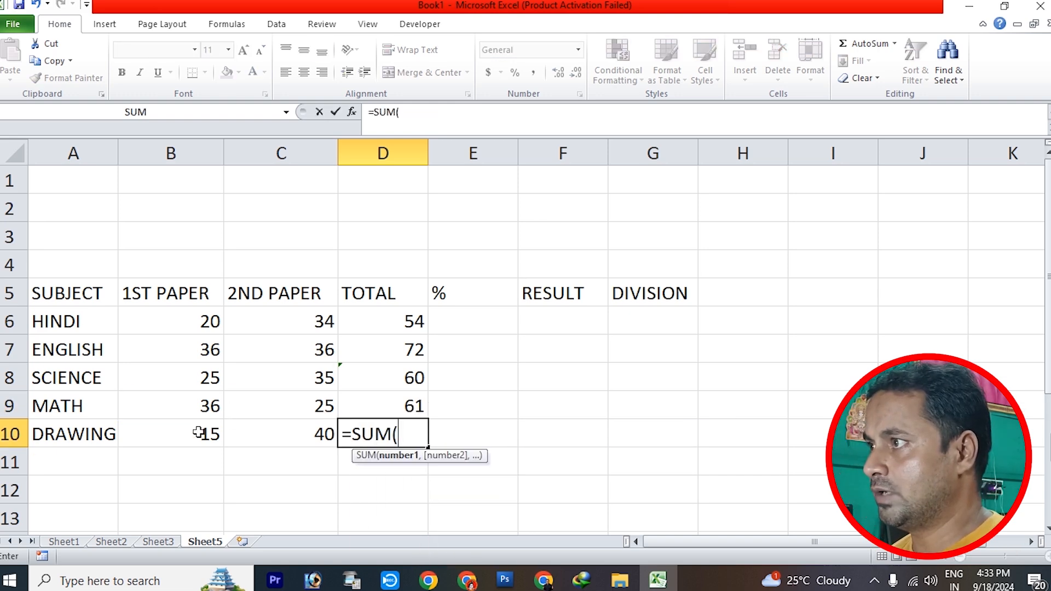
pyautogui.moveTo(202, 432); pyautogui.dragTo(241, 431)
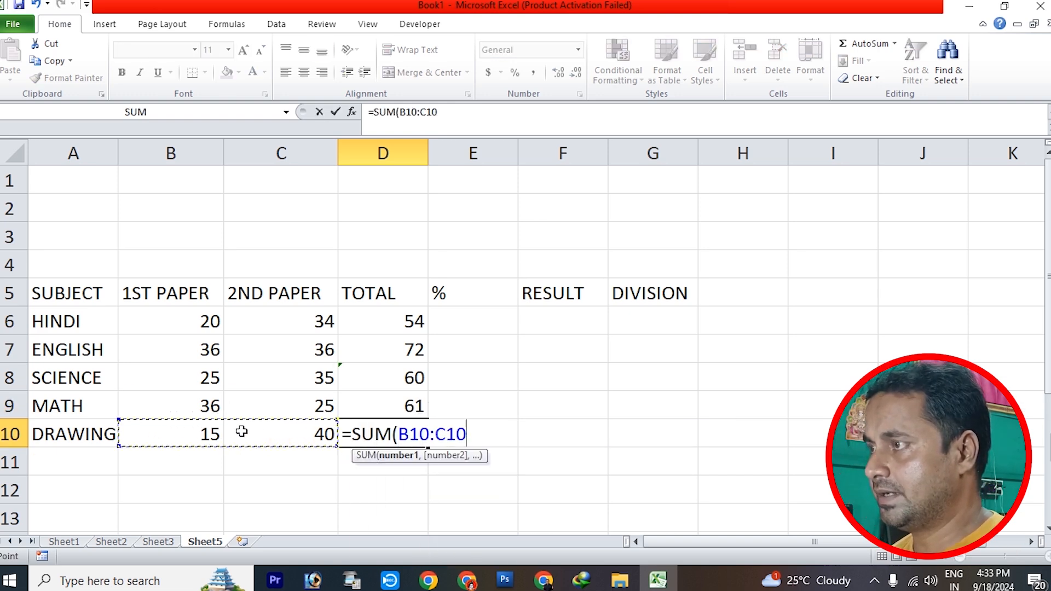
pyautogui.write(')')
pyautogui.press('Return')
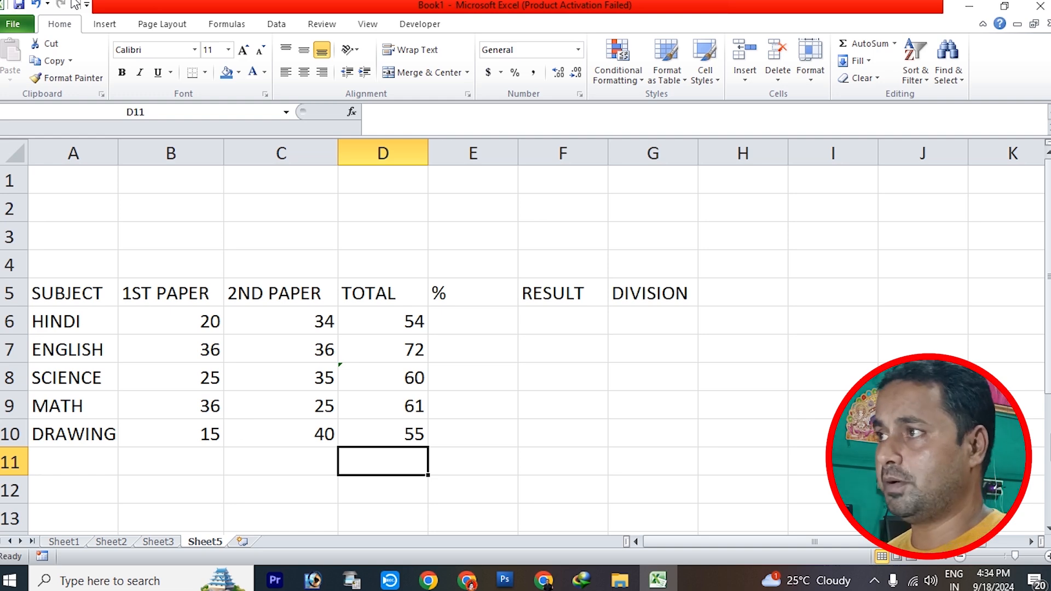
# Add the label GRAND TOTAL in C11 and widen column C slightly to fit the text
pyautogui.scroll(-1, 400, 286)
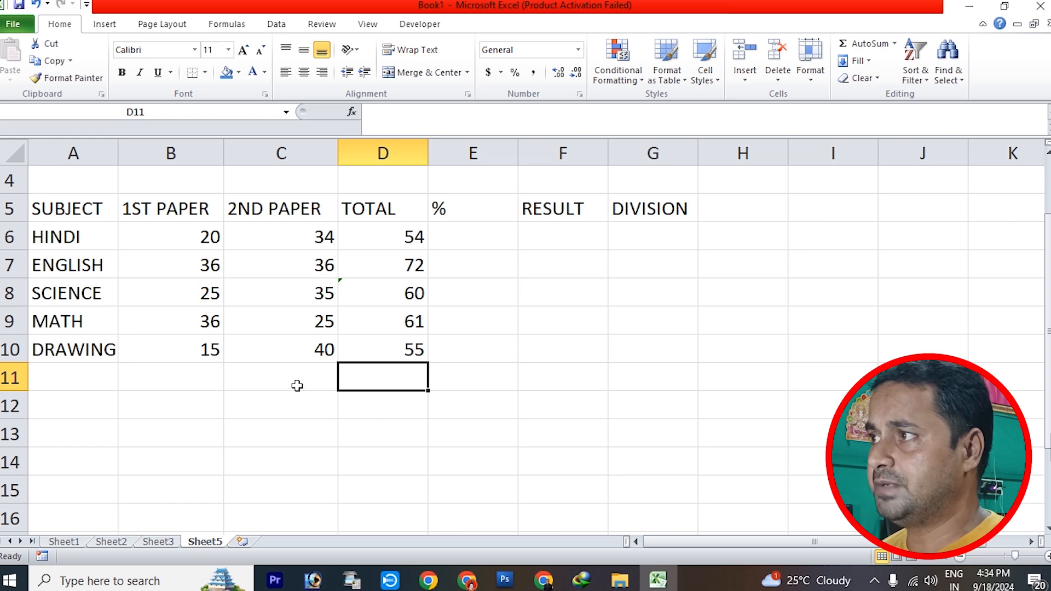
pyautogui.click(272, 379)
pyautogui.write('G')
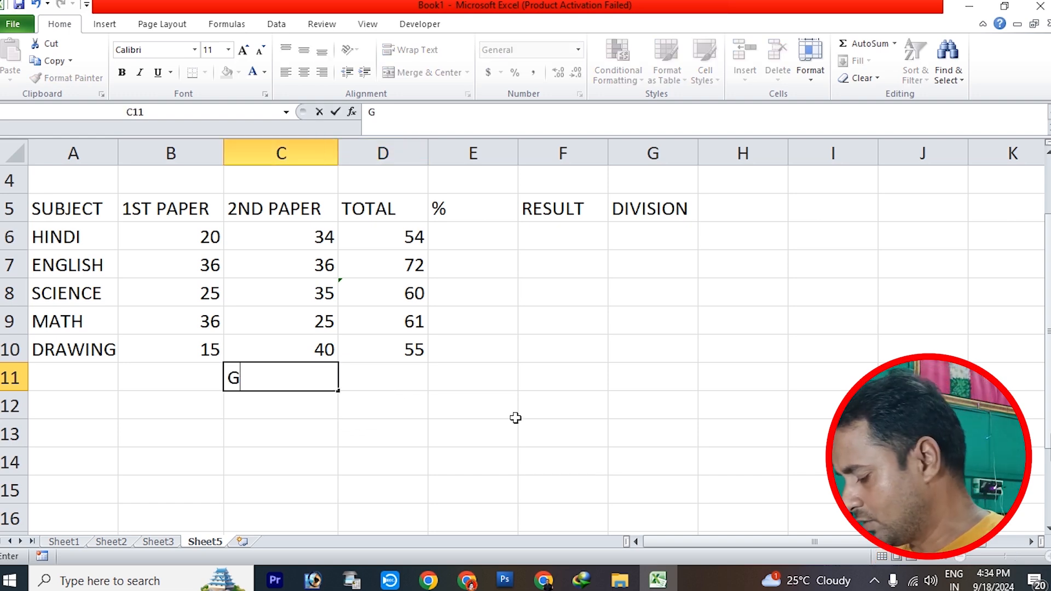
pyautogui.write('RAND TOTAL')
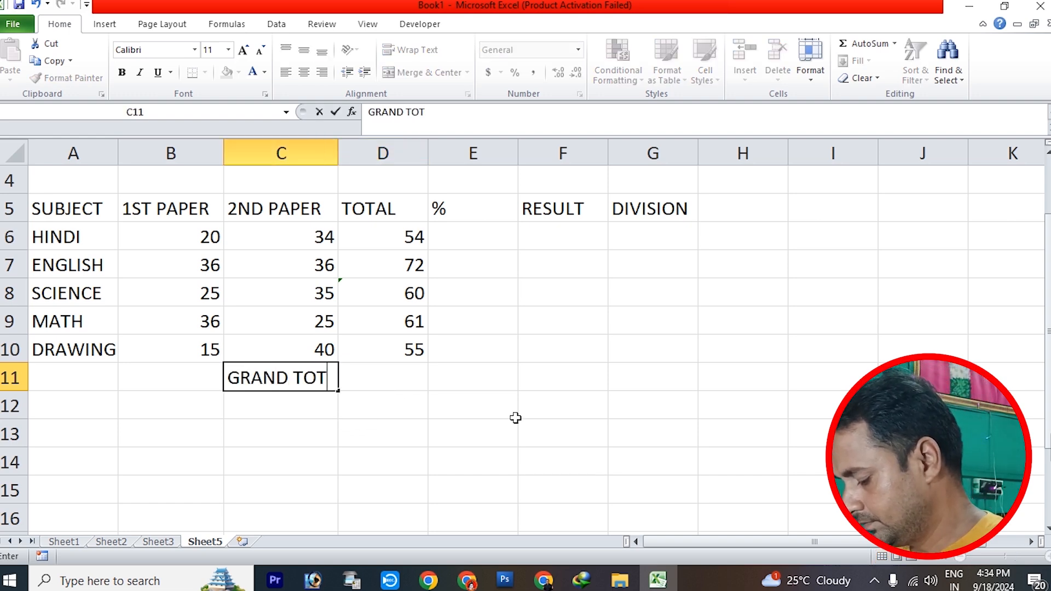
pyautogui.click(459, 460)
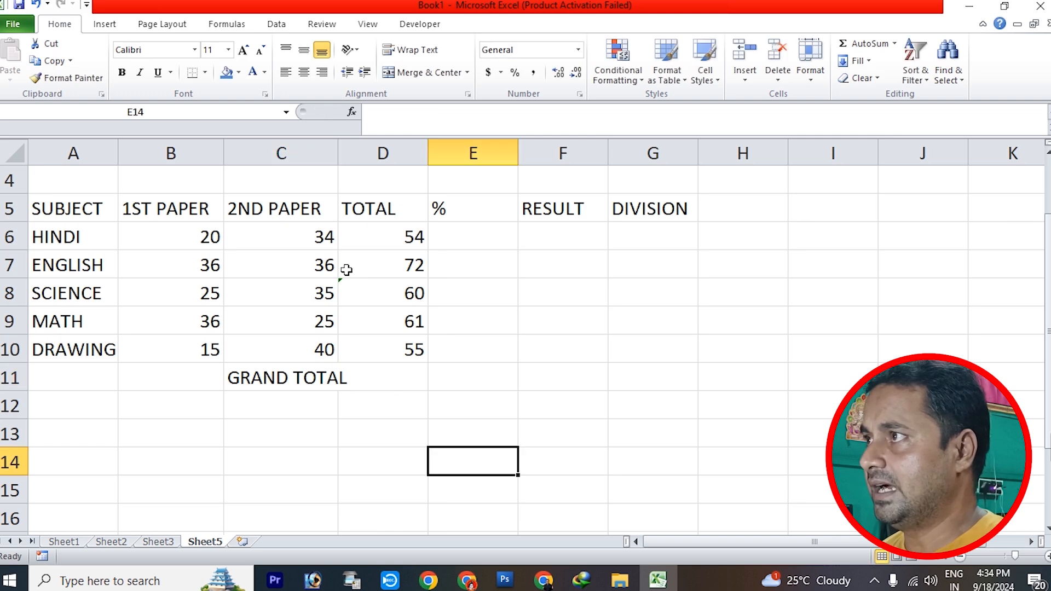
pyautogui.moveTo(340, 156); pyautogui.dragTo(350, 156)
pyautogui.click(356, 461)
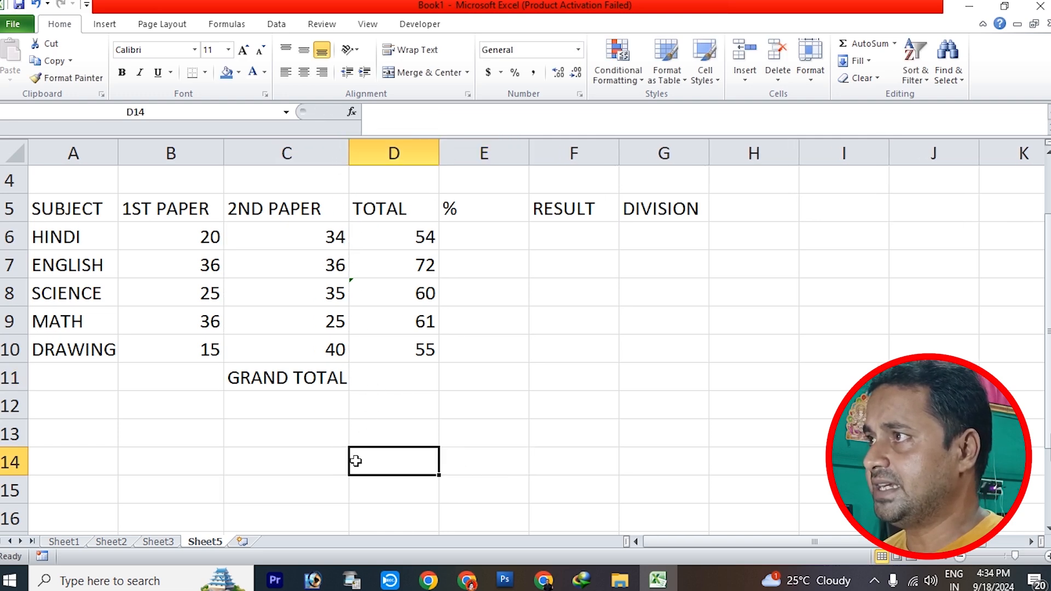
pyautogui.click(381, 208)
pyautogui.click(392, 240)
pyautogui.click(392, 264)
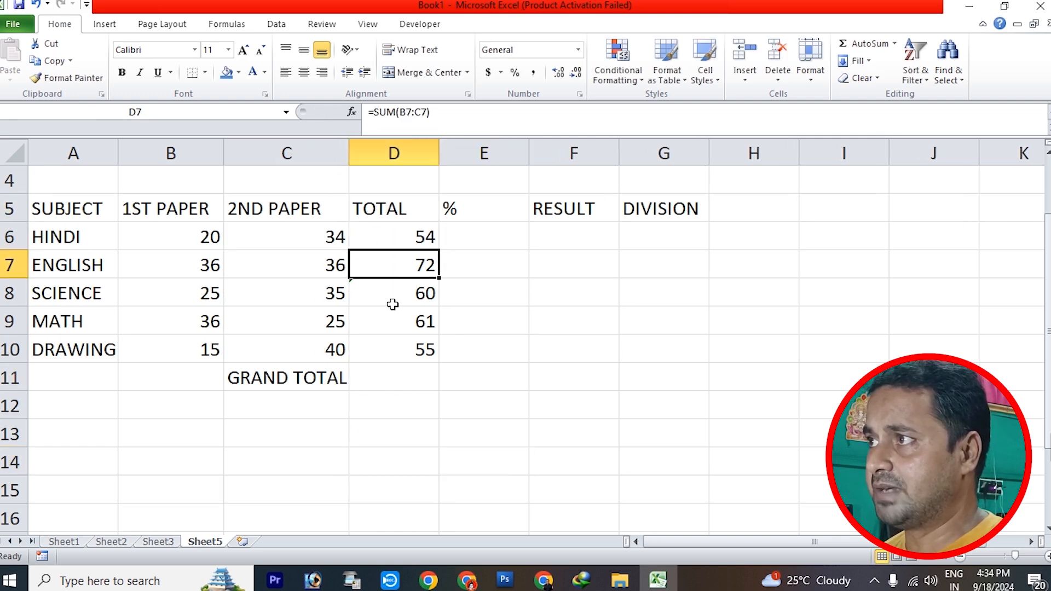
pyautogui.click(395, 293)
pyautogui.click(398, 322)
pyautogui.click(399, 349)
pyautogui.press('Right')
# Calculate the grand total in D11 by summing all subject totals with =SUM(D6:D10)
pyautogui.click(393, 385)
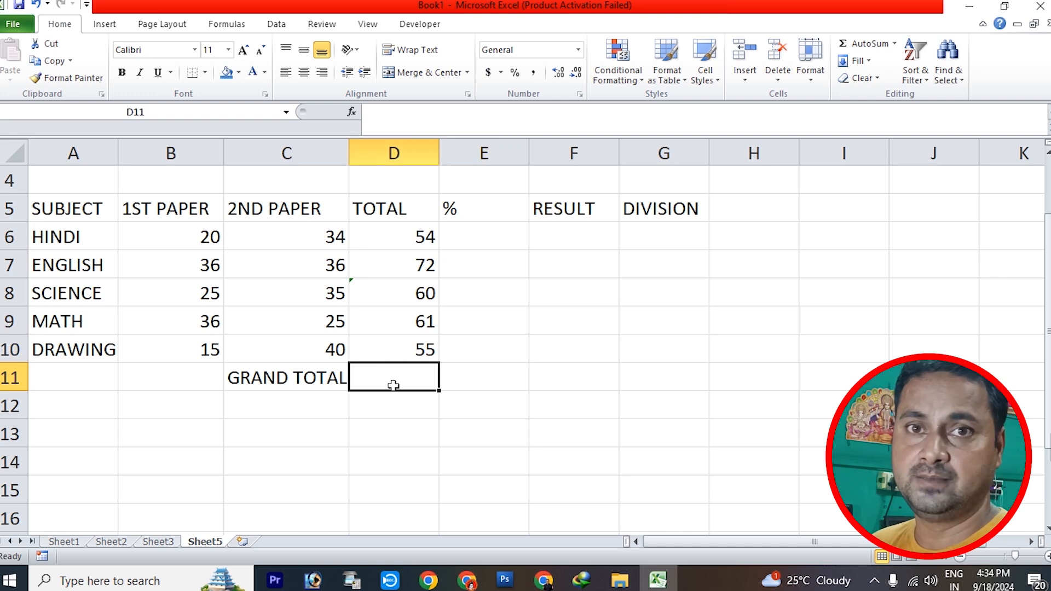
pyautogui.write('=SUM(')
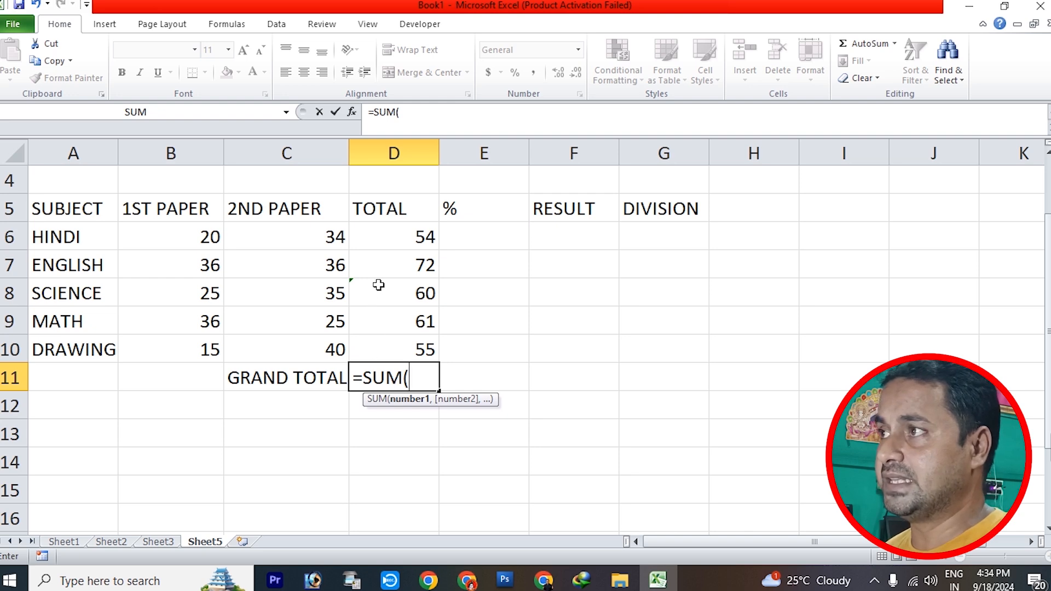
pyautogui.click(402, 239)
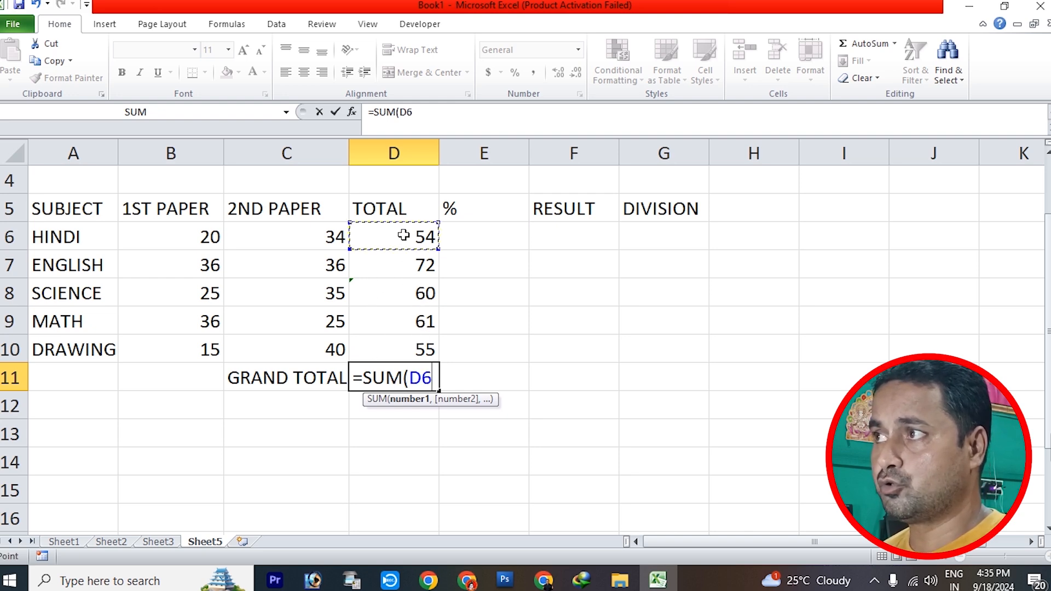
pyautogui.moveTo(402, 240); pyautogui.dragTo(402, 348)
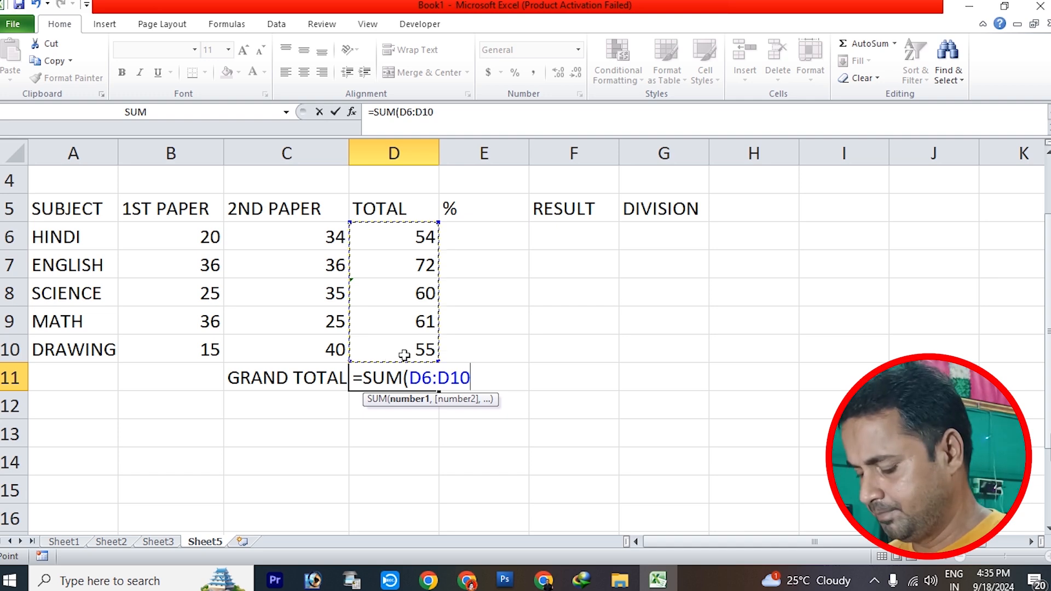
pyautogui.write(')')
pyautogui.press('Return')
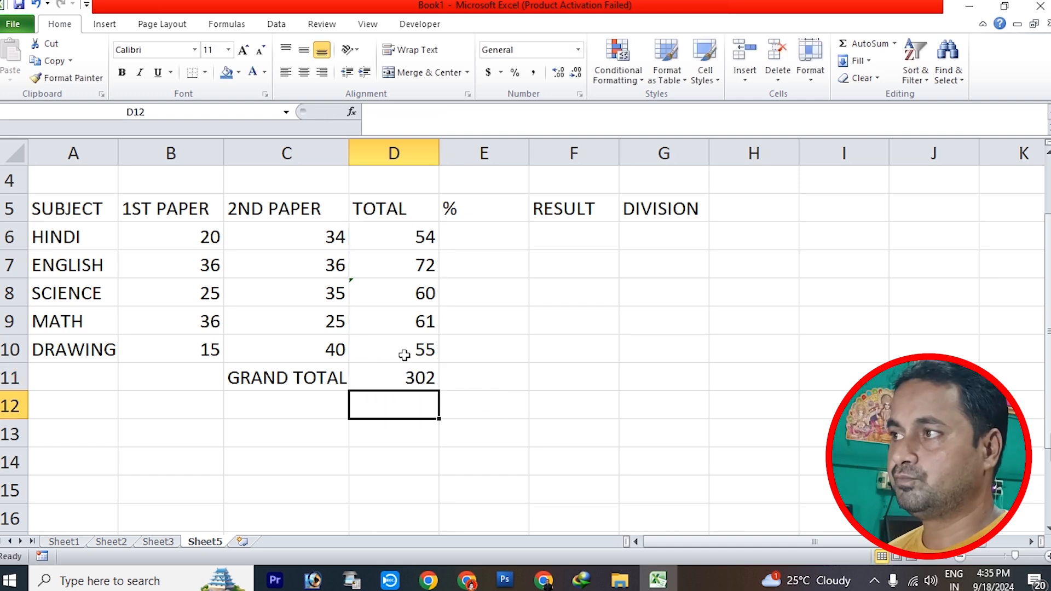
pyautogui.click(417, 383)
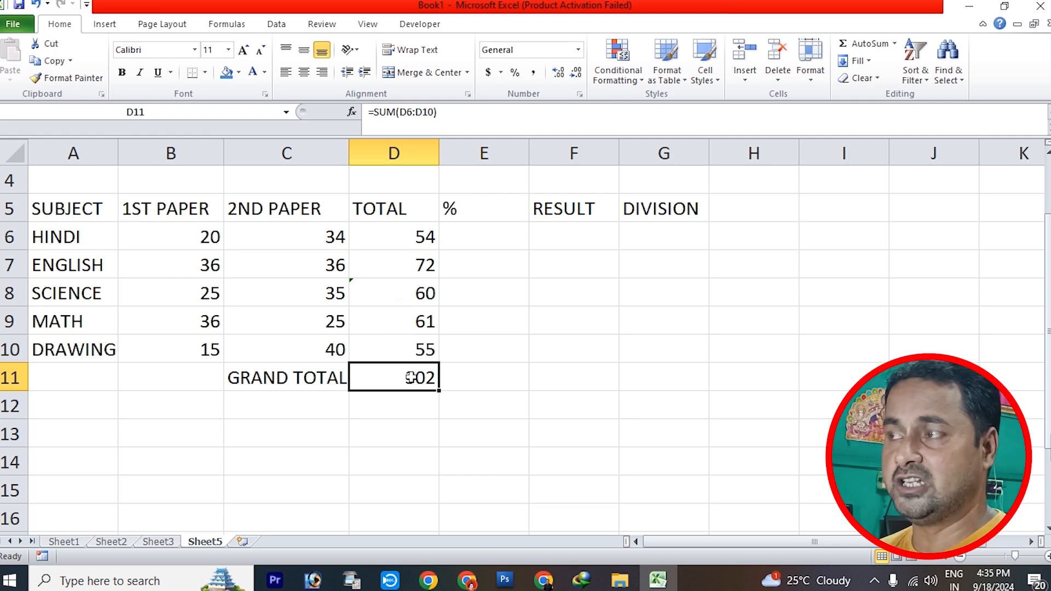
# Write the percentage working 302*100/100 as plain text in I8, beside the marksheet
pyautogui.click(483, 440)
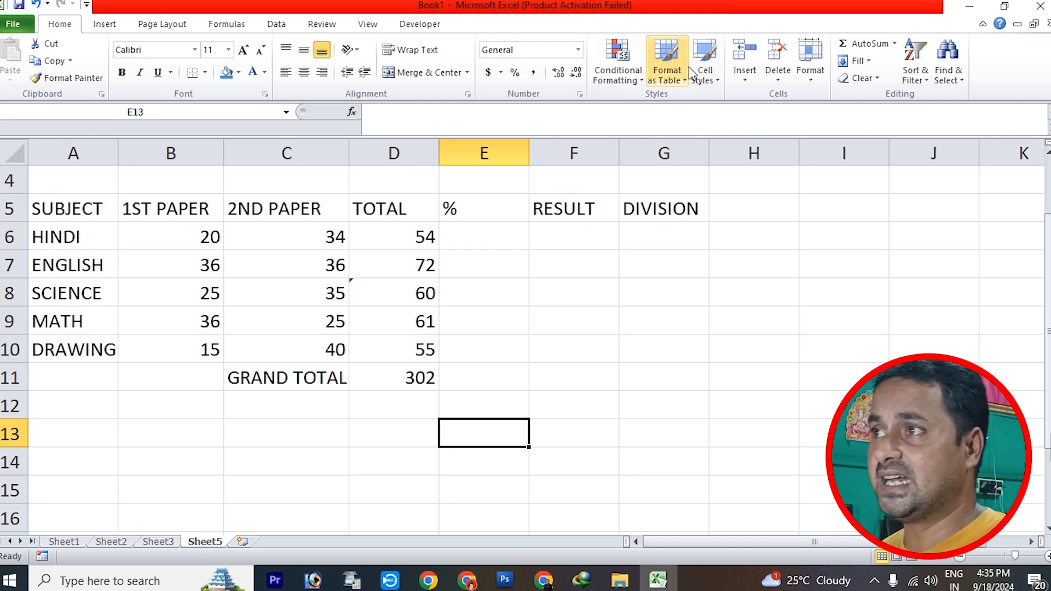
pyautogui.click(792, 294)
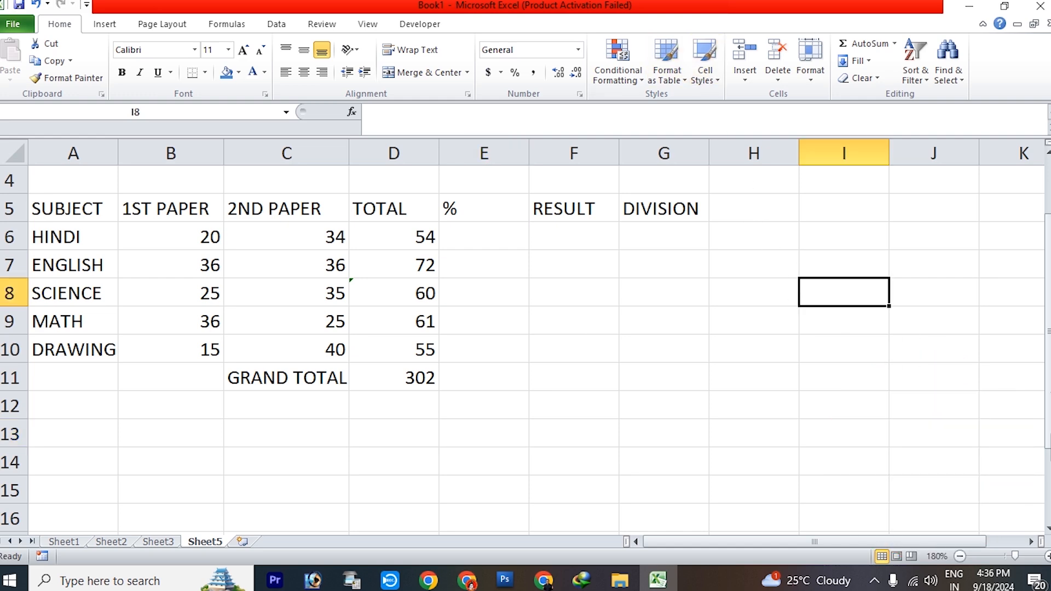
pyautogui.write('302')
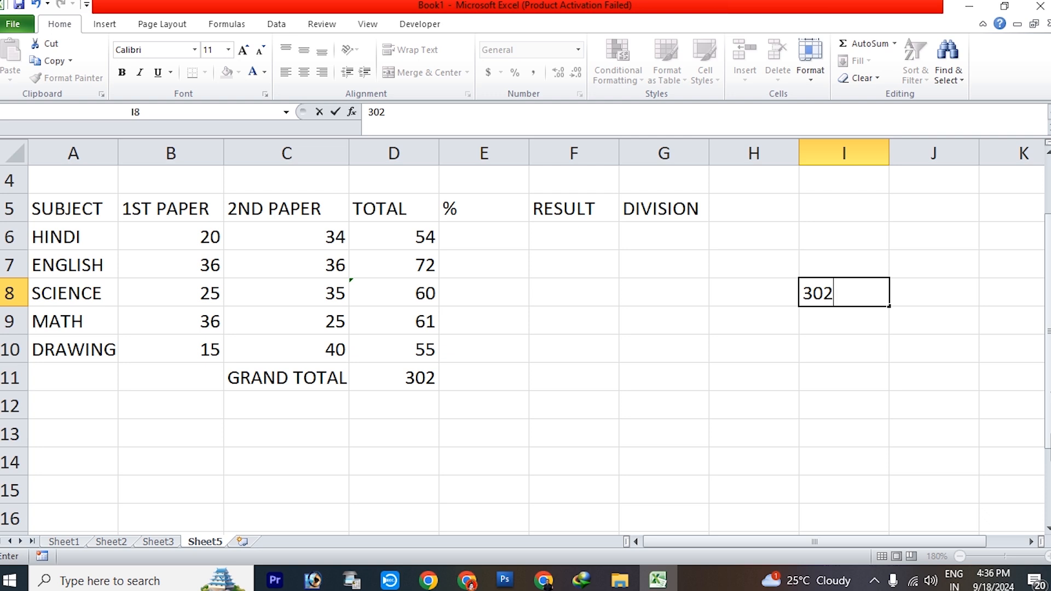
pyautogui.write('*100/')
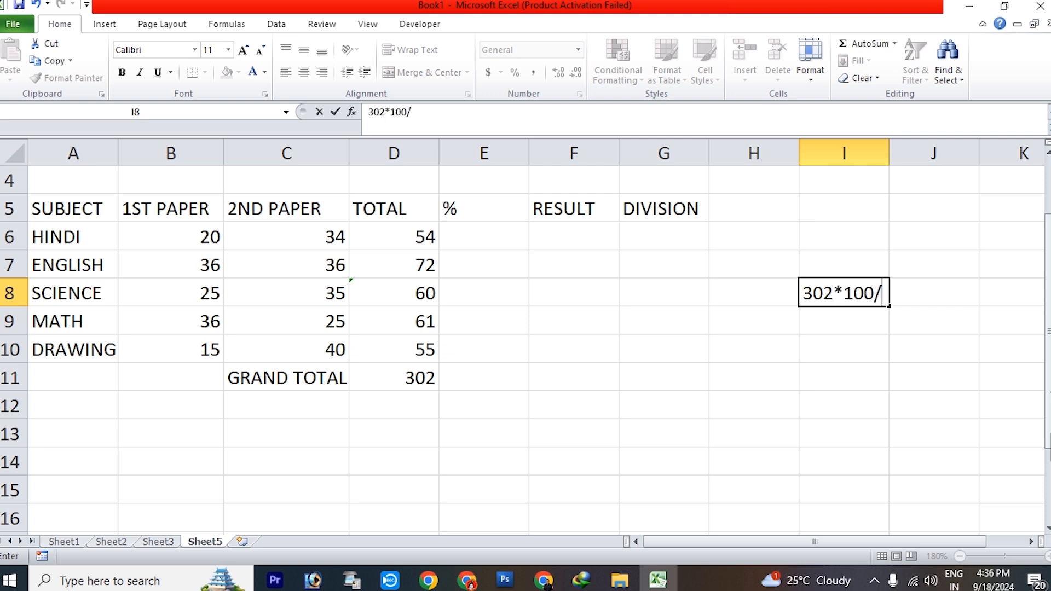
pyautogui.write('100')
pyautogui.press('Return')
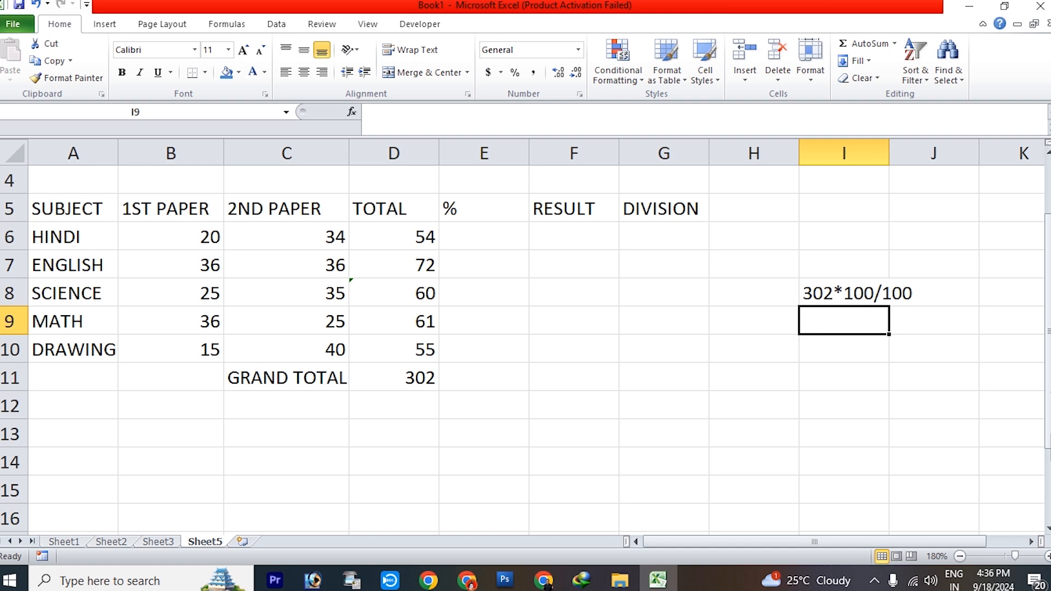
# Write the shorter percentage working 302/5 as plain text in I9
pyautogui.write('302')
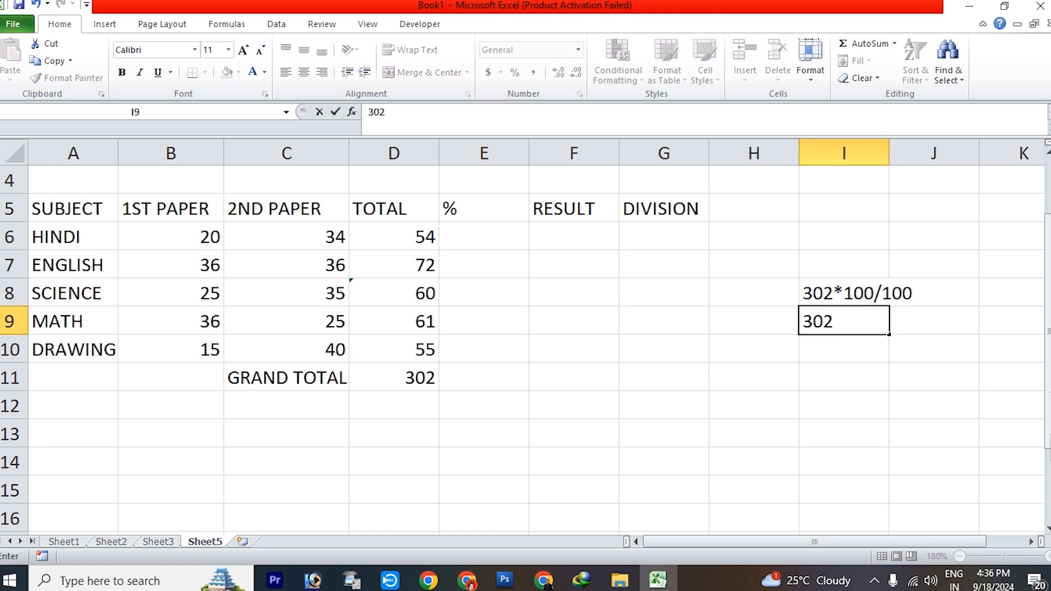
pyautogui.write('/5')
pyautogui.press('Return')
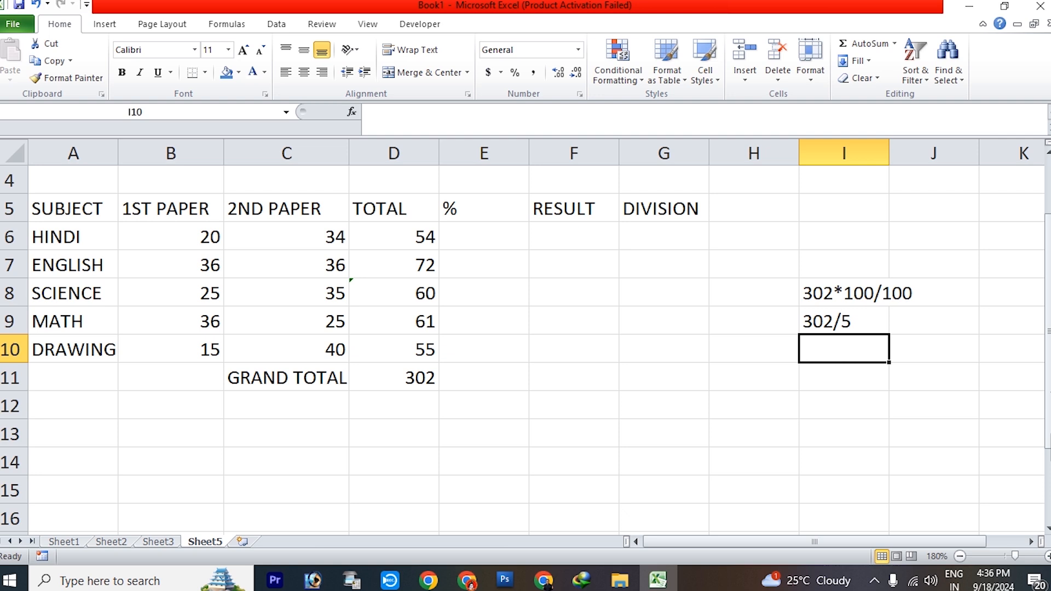
# Calculate a trial percentage in I5 with the formula =302*100/500
pyautogui.click(669, 301)
pyautogui.click(807, 200)
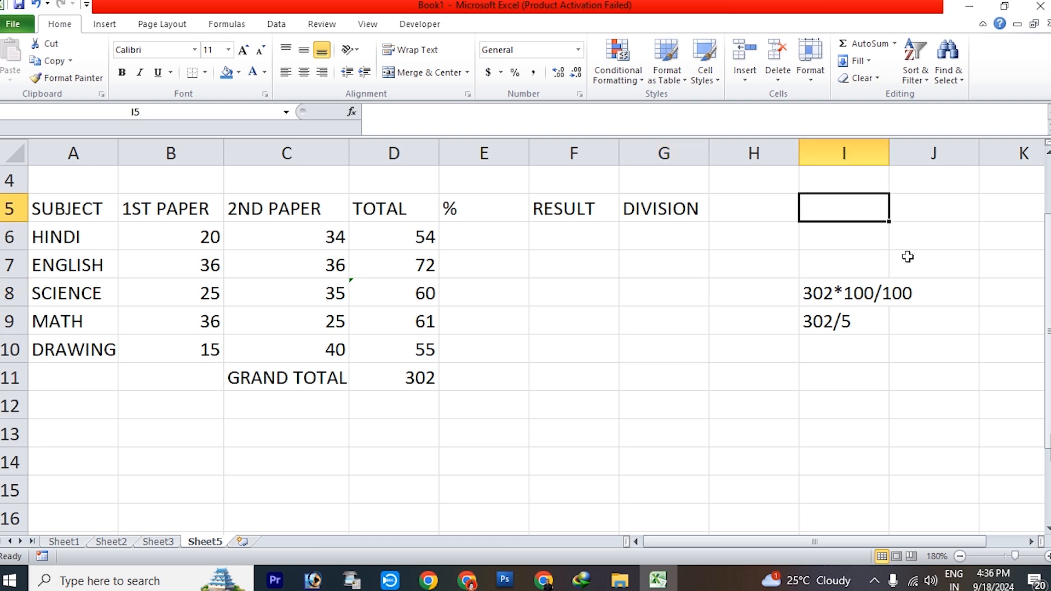
pyautogui.write('=30')
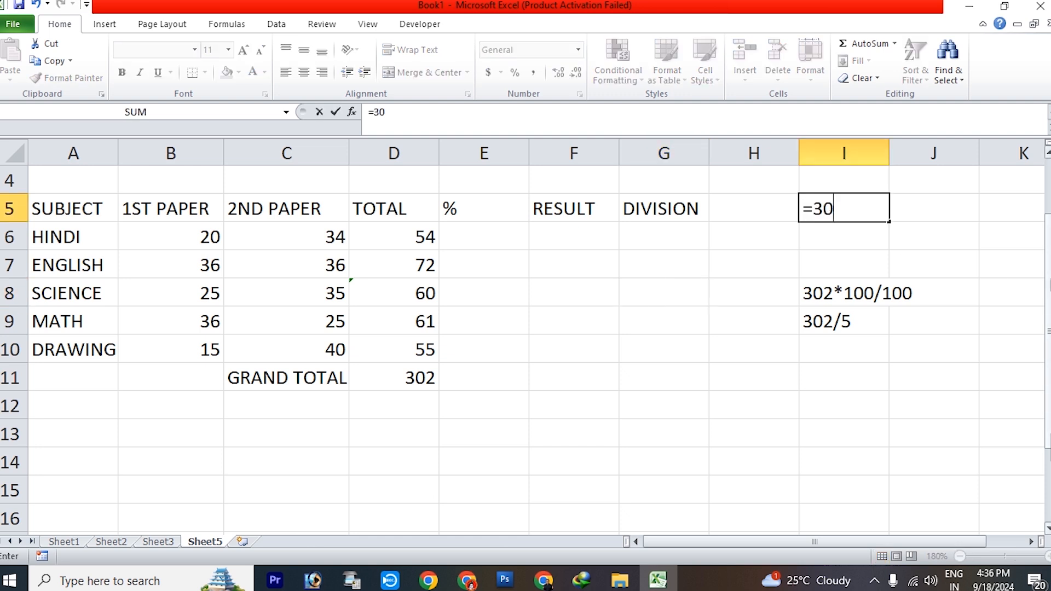
pyautogui.write('2*100')
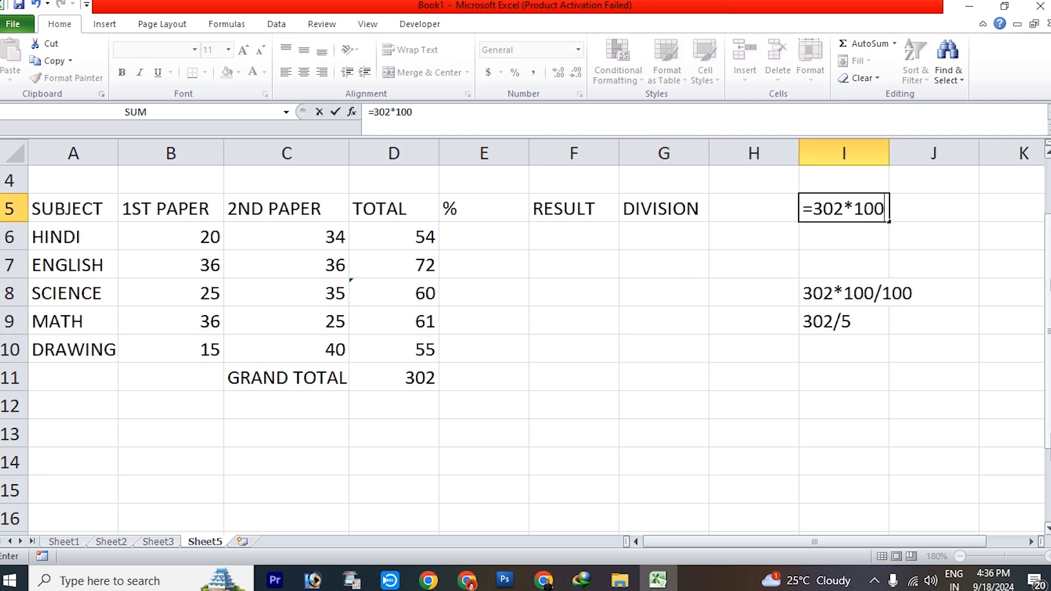
pyautogui.write('/500')
pyautogui.press('Return')
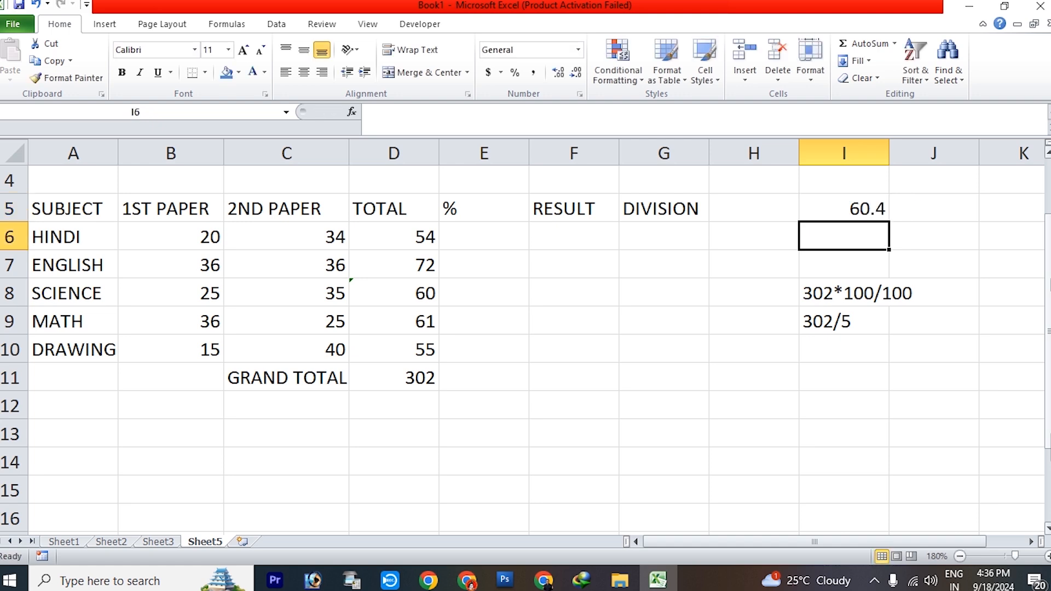
# Calculate the same percentage the shorter way in I6 with the formula =302/5
pyautogui.write('=302/')
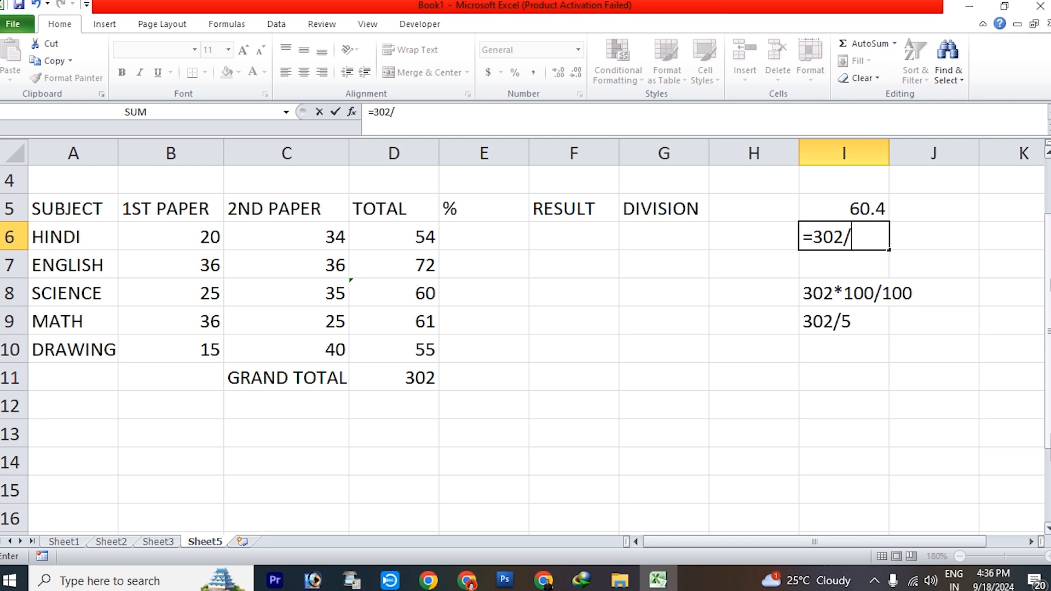
pyautogui.write('5')
pyautogui.press('Return')
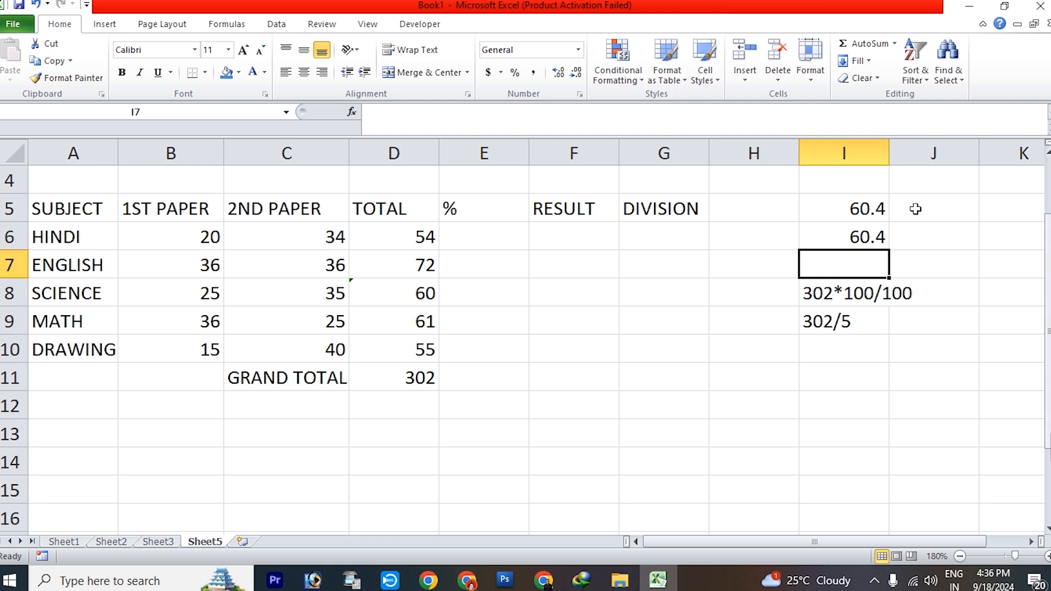
# Calculate the marksheet percentage in E6 by dividing the grand total by 5 with =D11/5
pyautogui.click(766, 405)
pyautogui.click(477, 238)
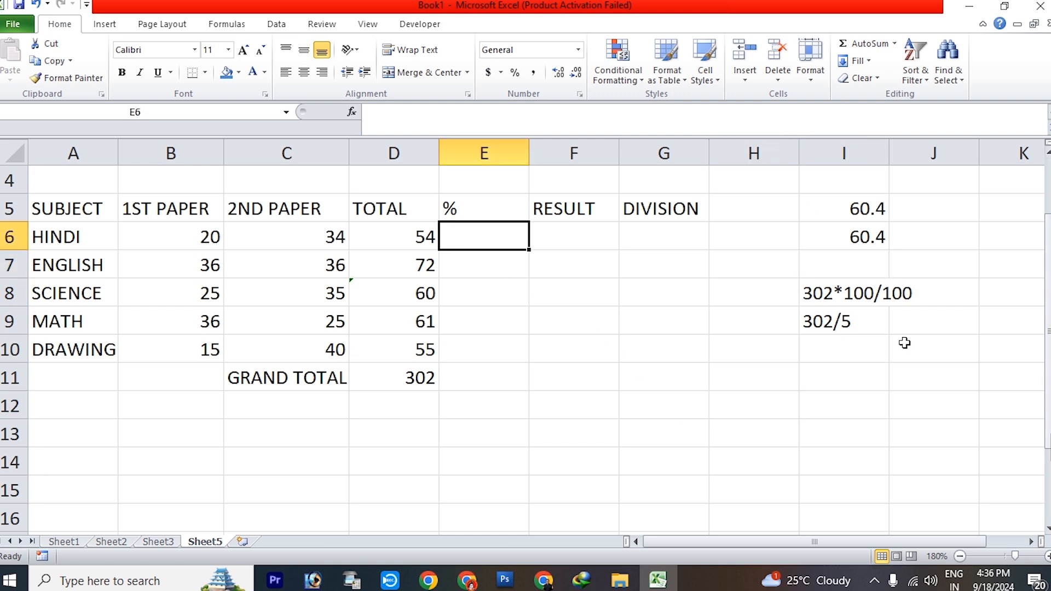
pyautogui.write('=')
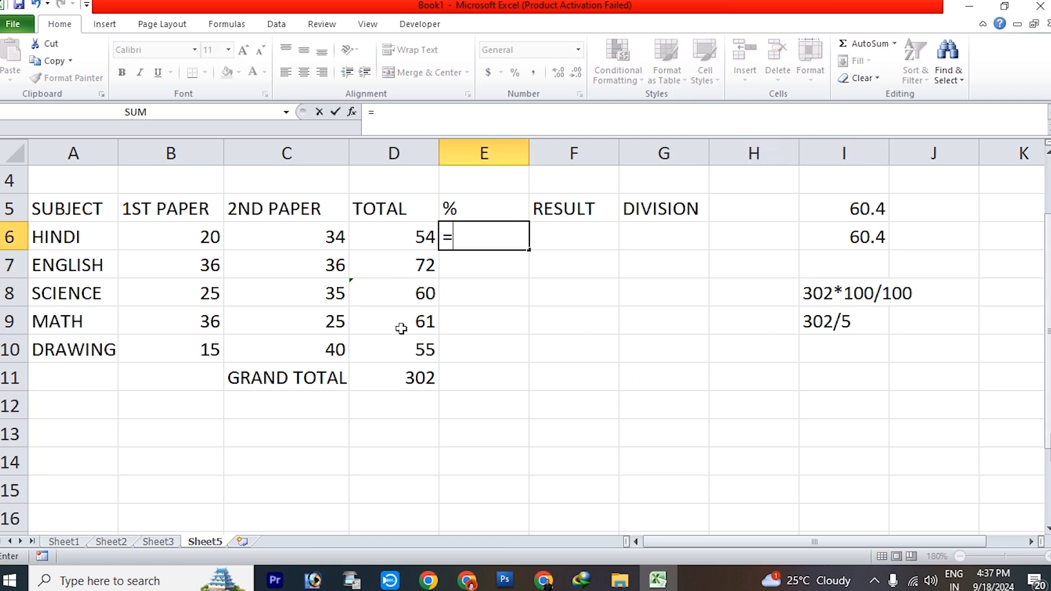
pyautogui.click(399, 376)
pyautogui.write('/')
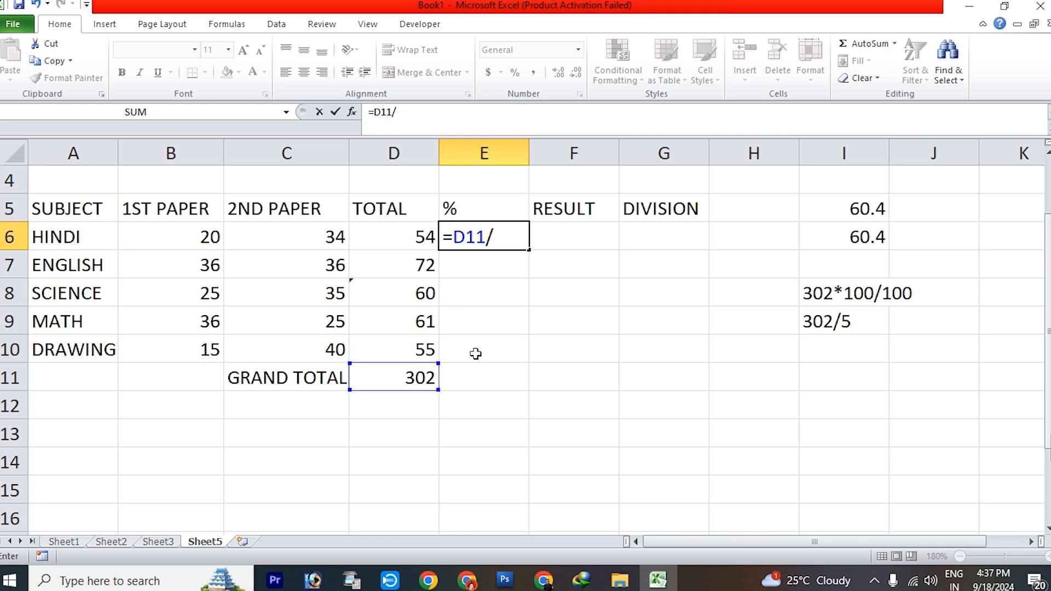
pyautogui.write('5')
pyautogui.press('Return')
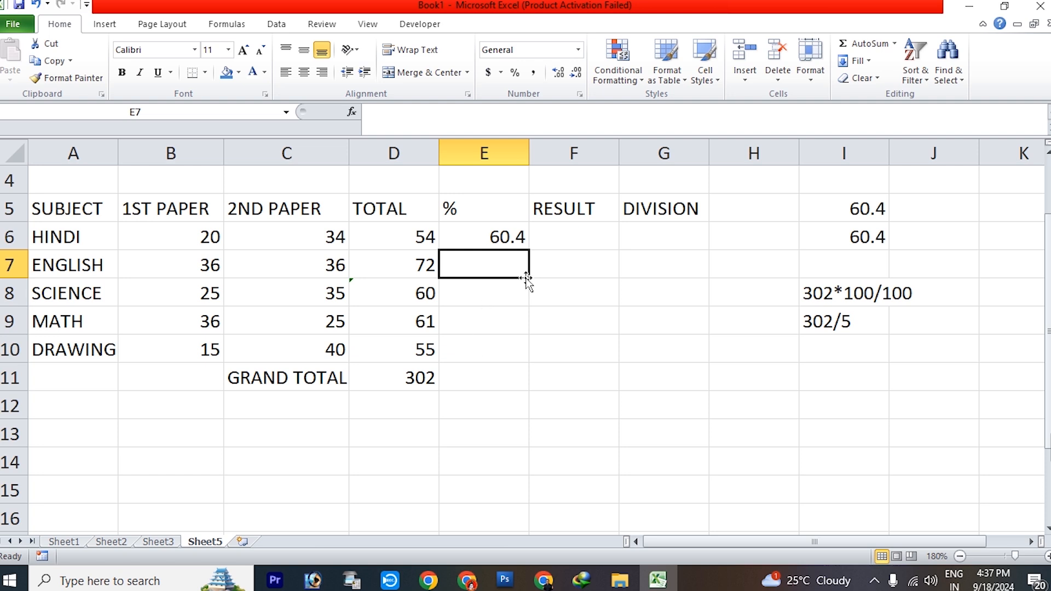
# Review the nested IF discount formulas in E3 and E4 on Sheet3, and return to the RESULT cell F6 on Sheet5
pyautogui.click(553, 237)
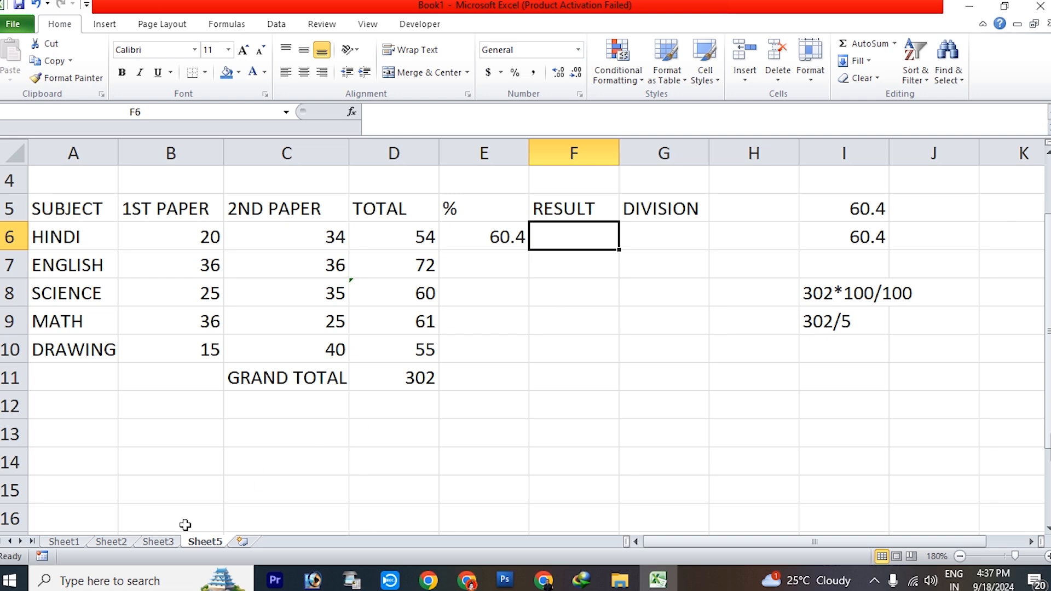
pyautogui.click(161, 541)
pyautogui.click(475, 220)
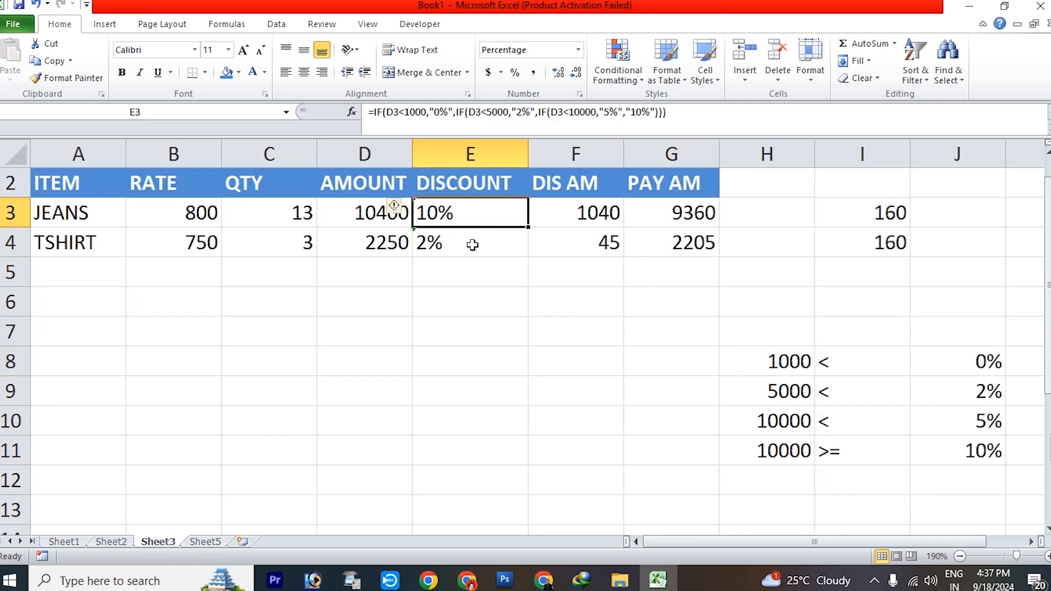
pyautogui.click(474, 243)
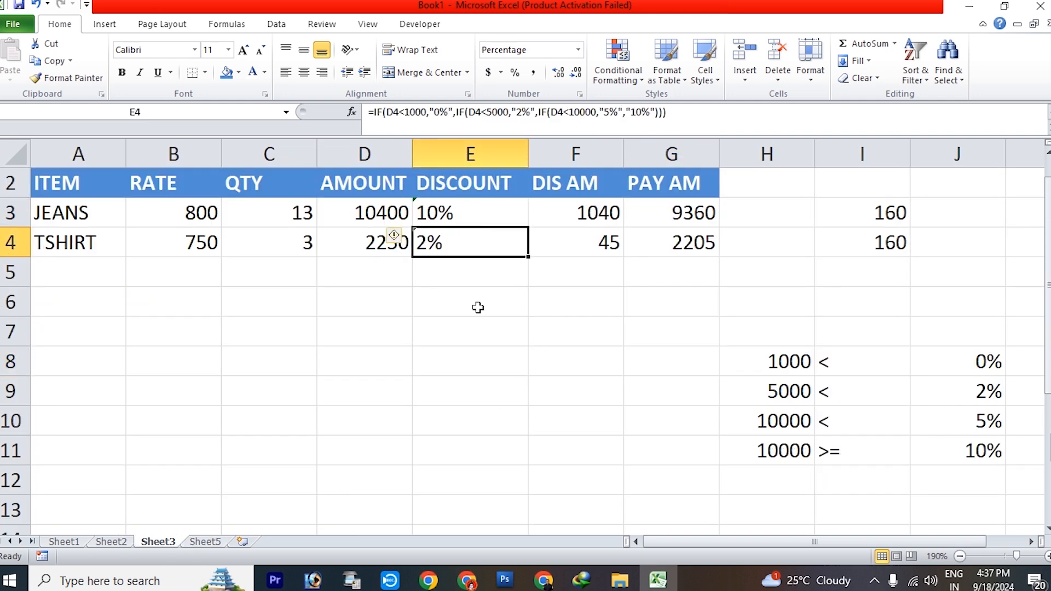
pyautogui.click(216, 540)
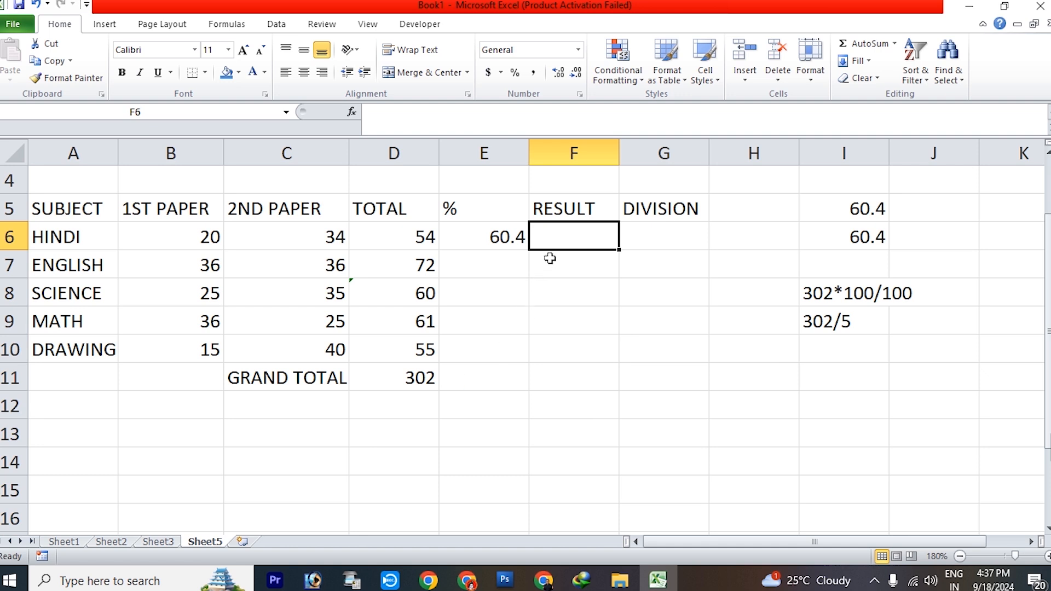
# Begin the RESULT formula in F6 with an IF that returns "FAIL" when the HINDI total D6 is below 33
pyautogui.write('=IF(')
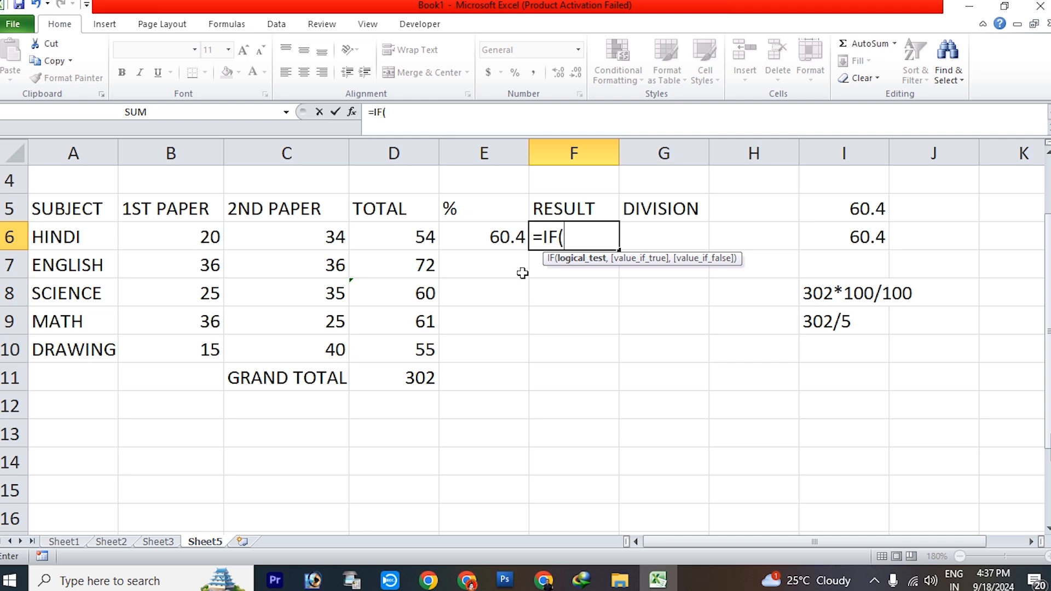
pyautogui.click(418, 236)
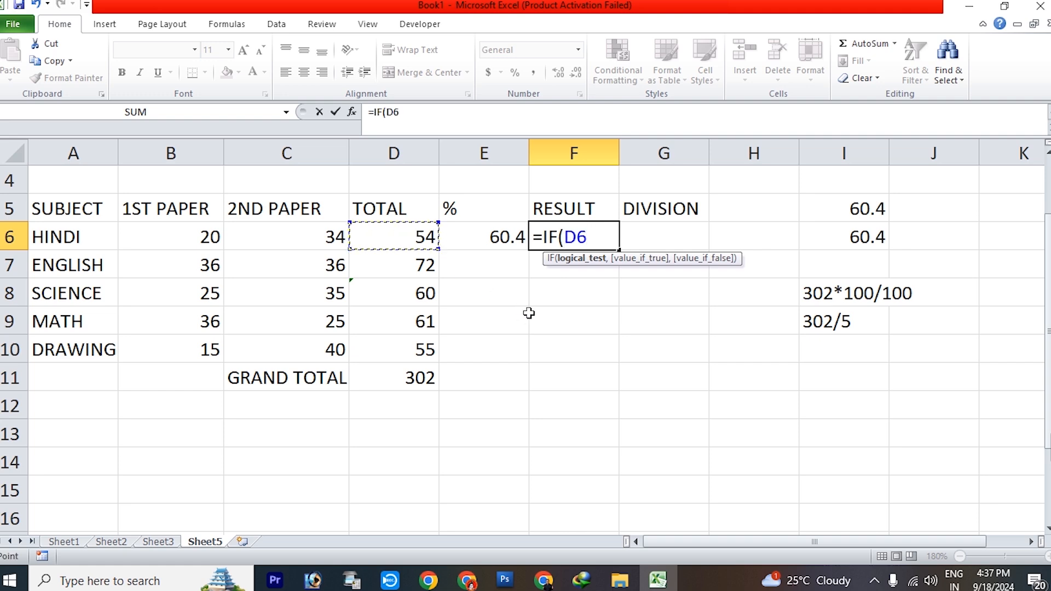
pyautogui.write('<33')
pyautogui.write(',"')
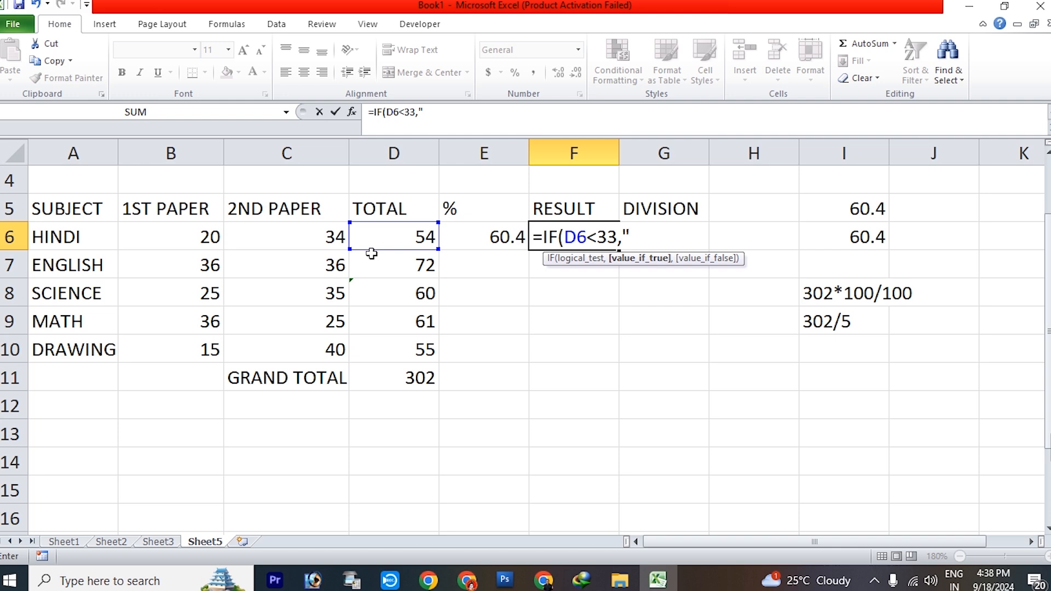
pyautogui.write('FAIL"')
# Nest a second IF in the F6 formula that returns "FAIL" when the ENGLISH total D7 is below 33
pyautogui.write(',')
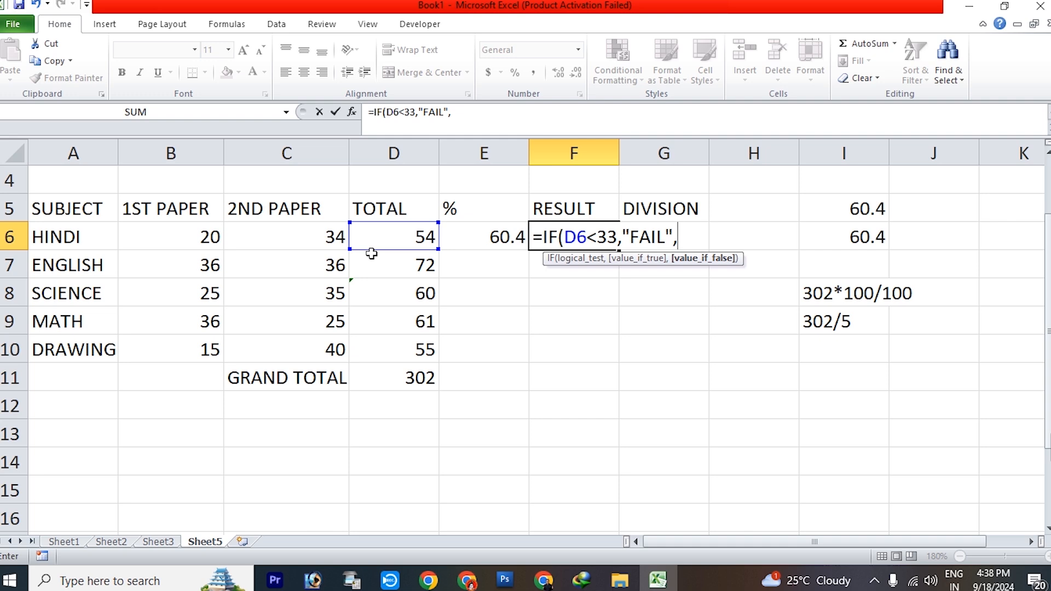
pyautogui.write('IF(')
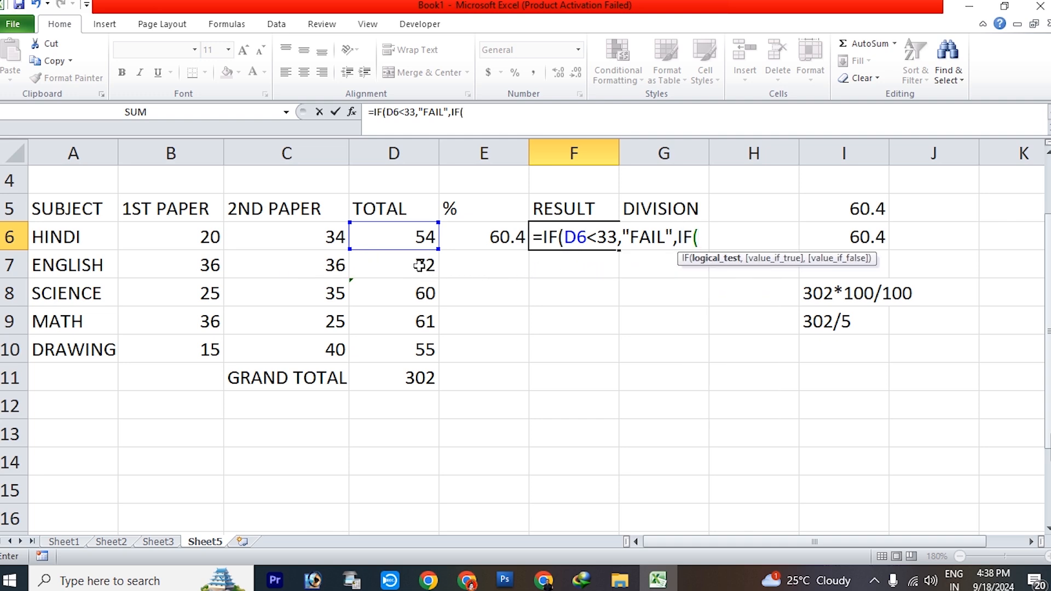
pyautogui.write('D7')
pyautogui.write('<33,"')
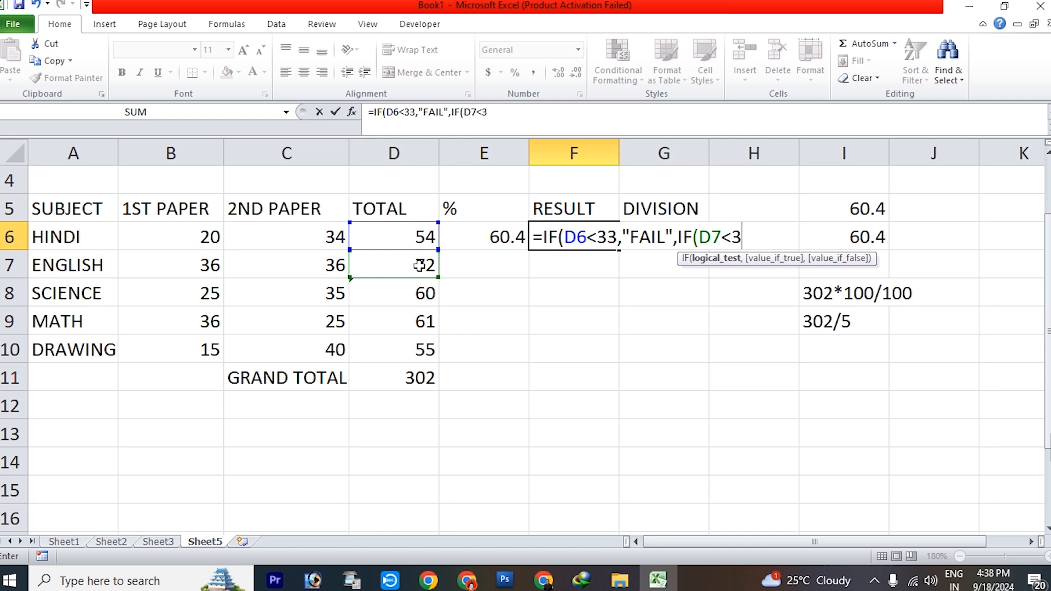
pyautogui.write('FAIL"')
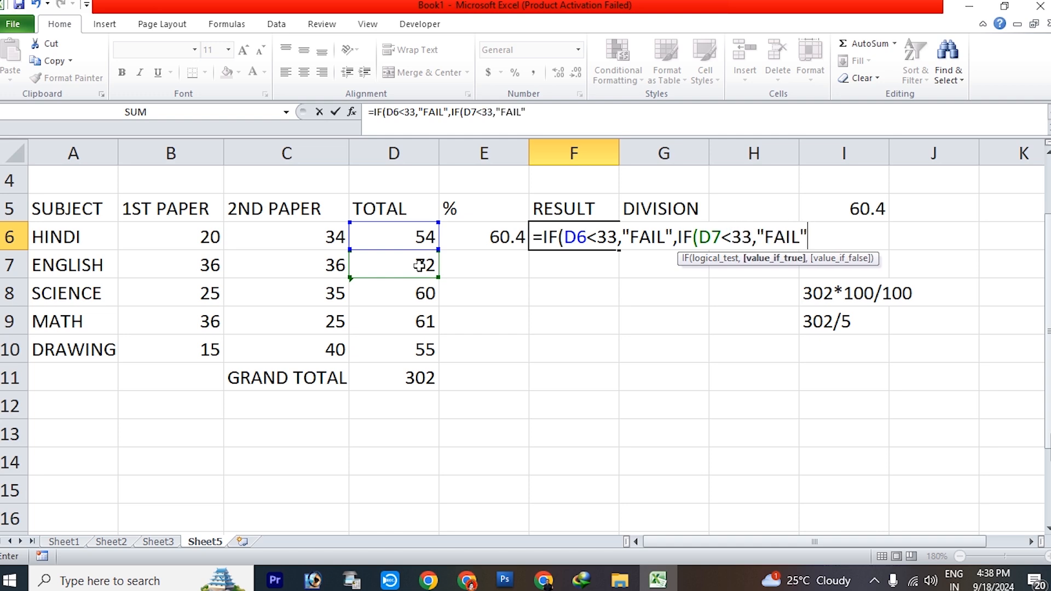
pyautogui.write(',IF')
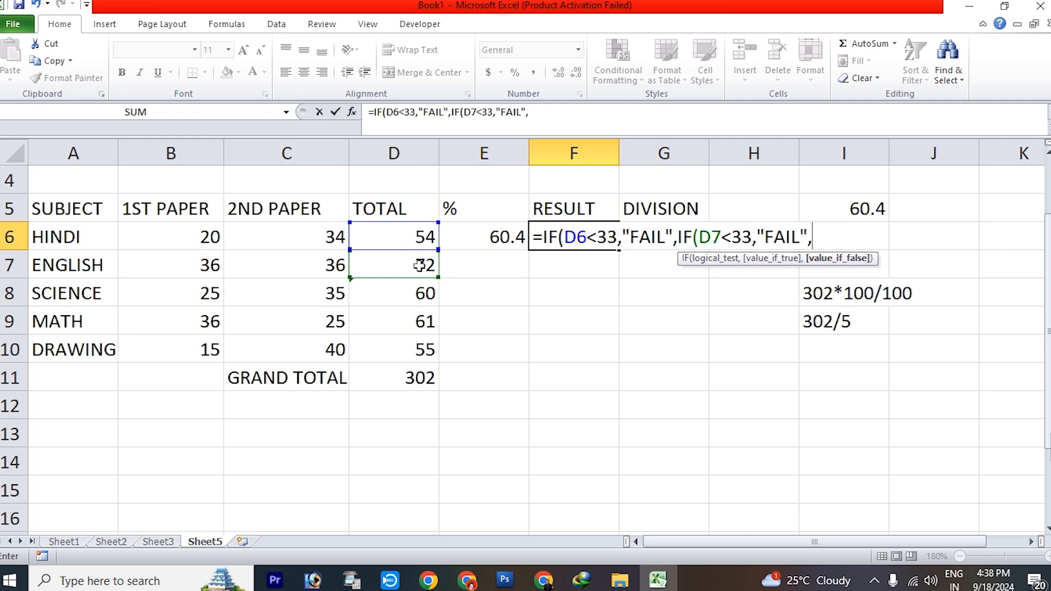
pyautogui.write('(')
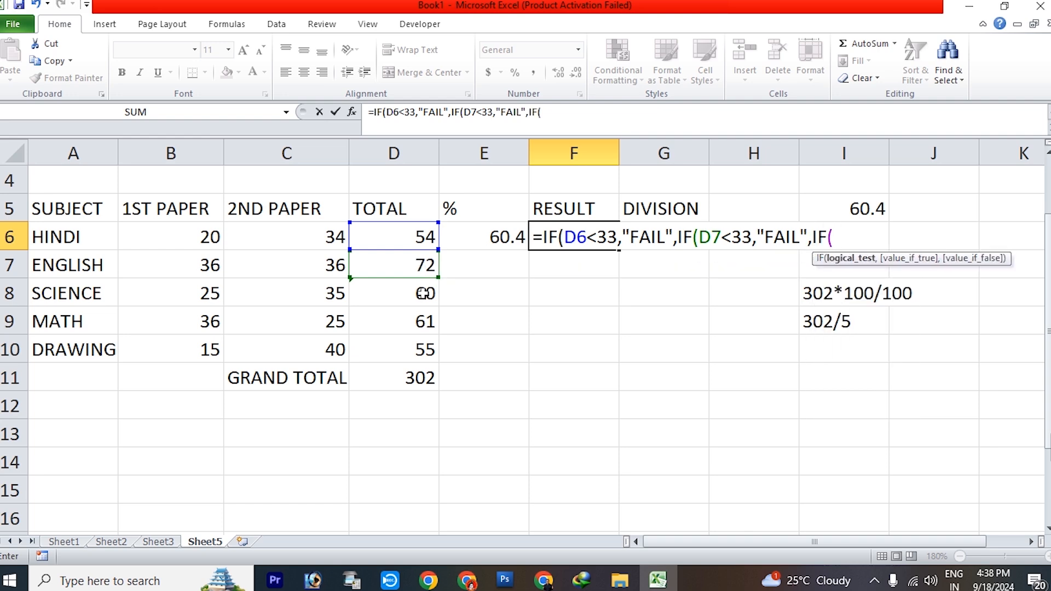
pyautogui.write('D8<33')
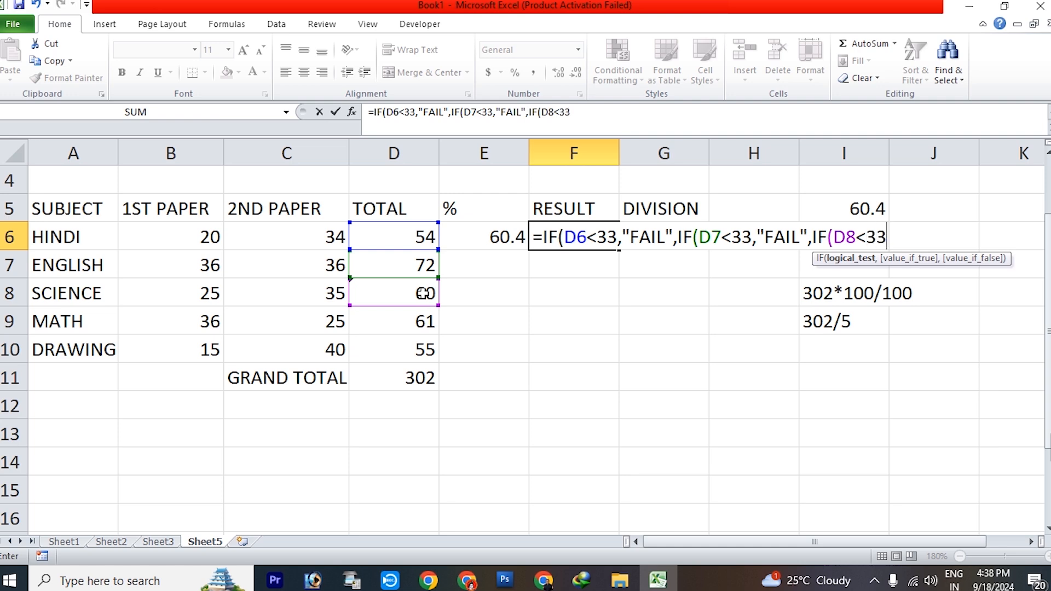
pyautogui.write(',"FA')
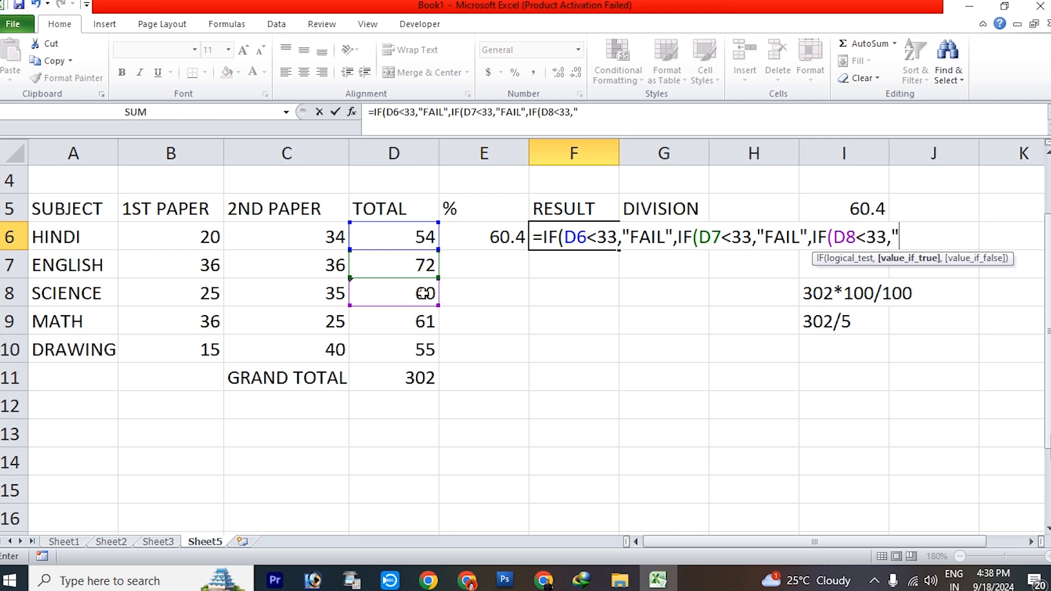
pyautogui.write('IL",IF(')
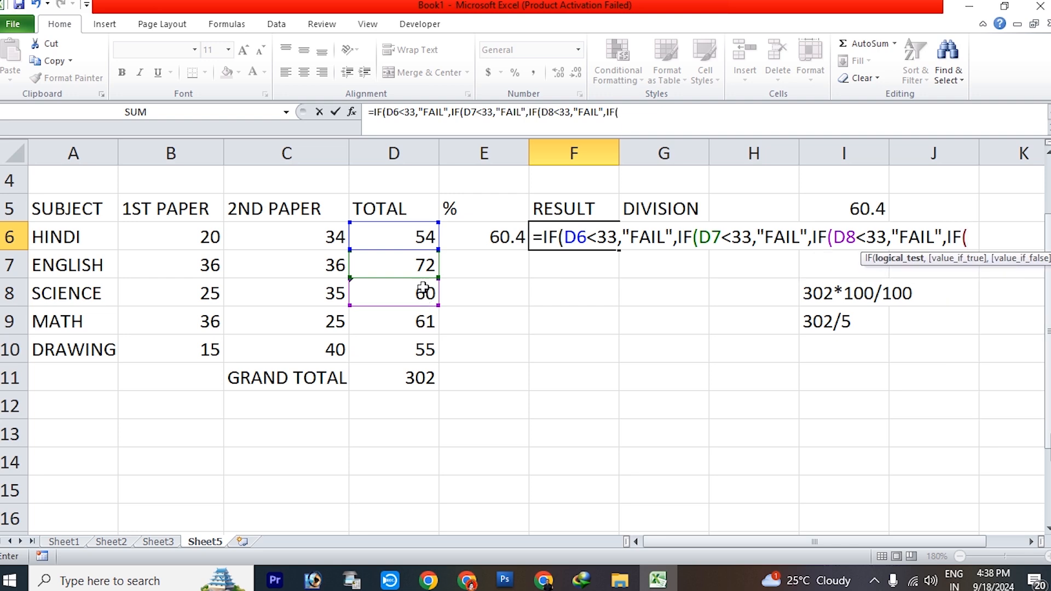
# Nest a fourth IF in the F6 formula that returns "FAIL" when the MATH total D9 is below 33
pyautogui.click(428, 328)
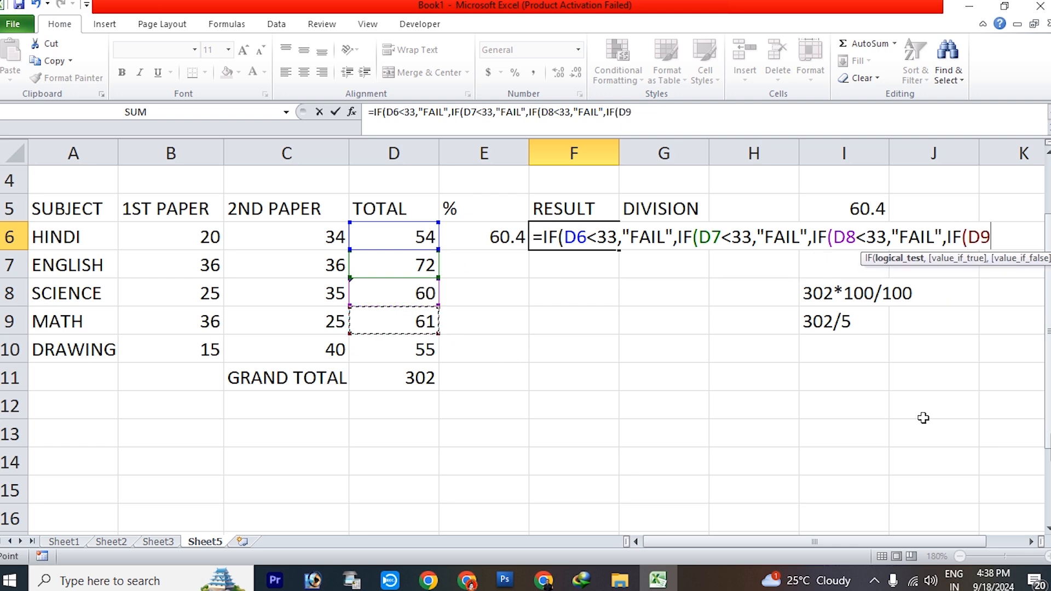
pyautogui.write('<33,"FAIL",')
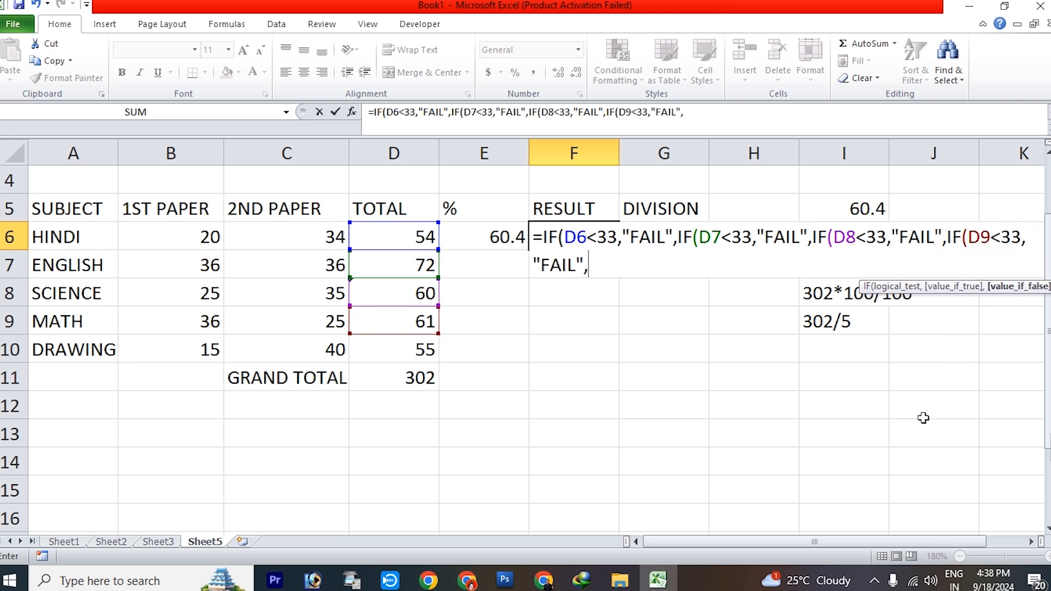
pyautogui.write('IF(')
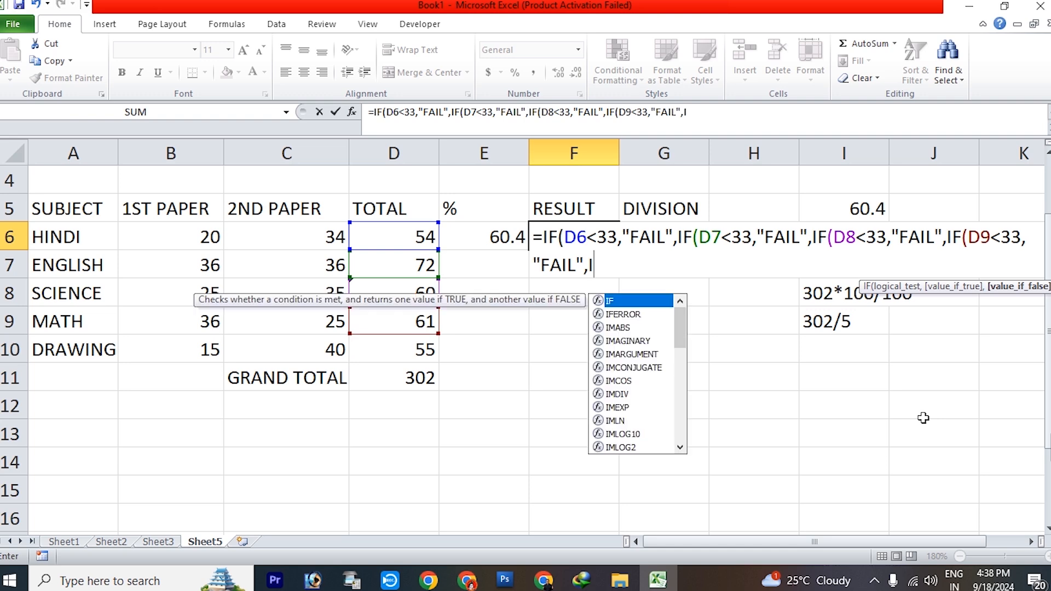
pyautogui.write('D')
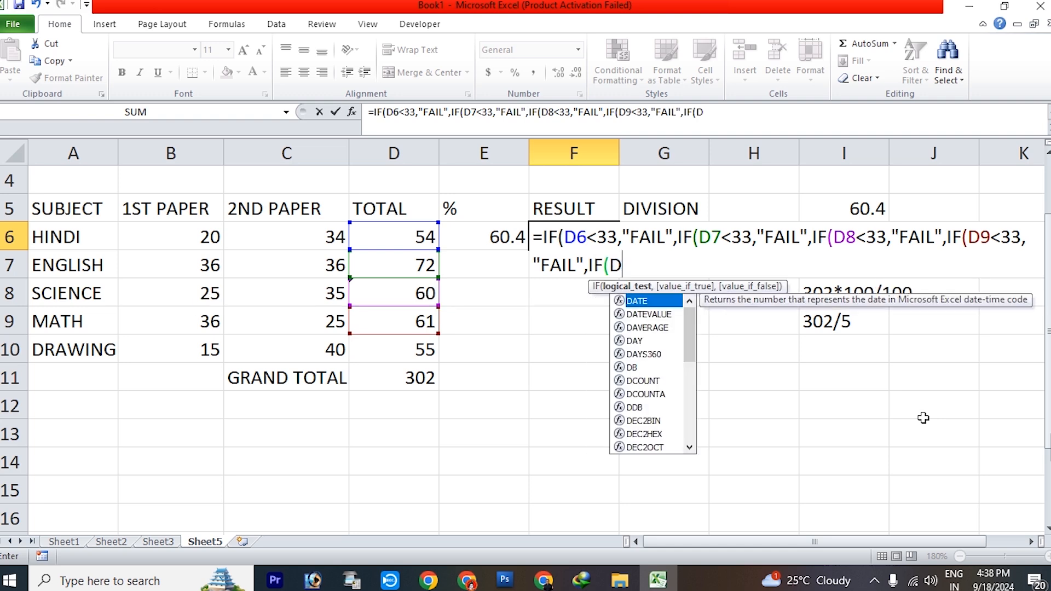
pyautogui.write('10<')
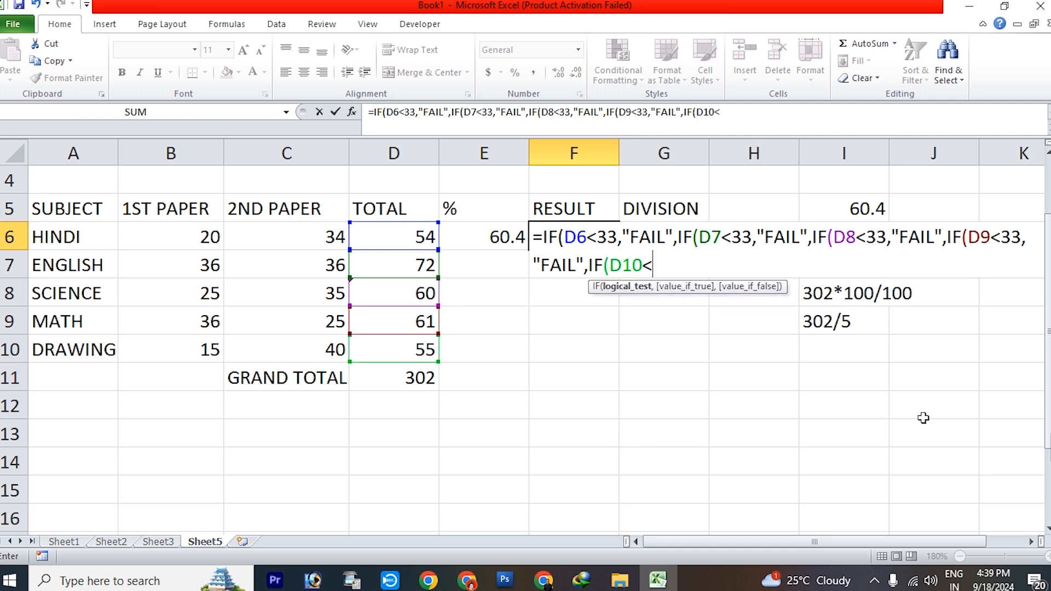
pyautogui.write('33,"FAIL"')
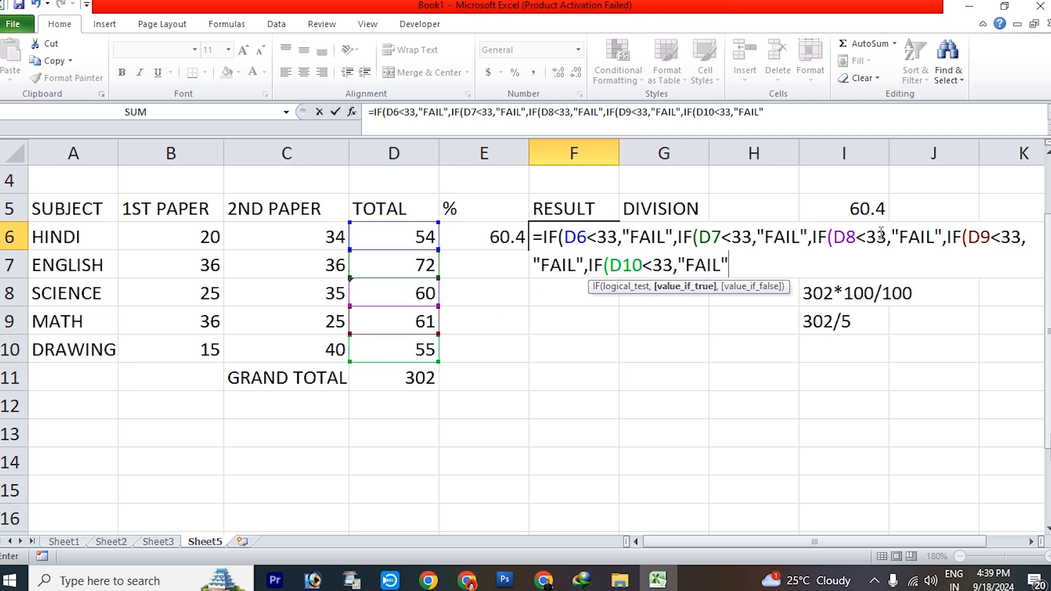
# Finish the F6 formula with "PASS" as the final false value, close all five IFs and enter it
pyautogui.write(',"')
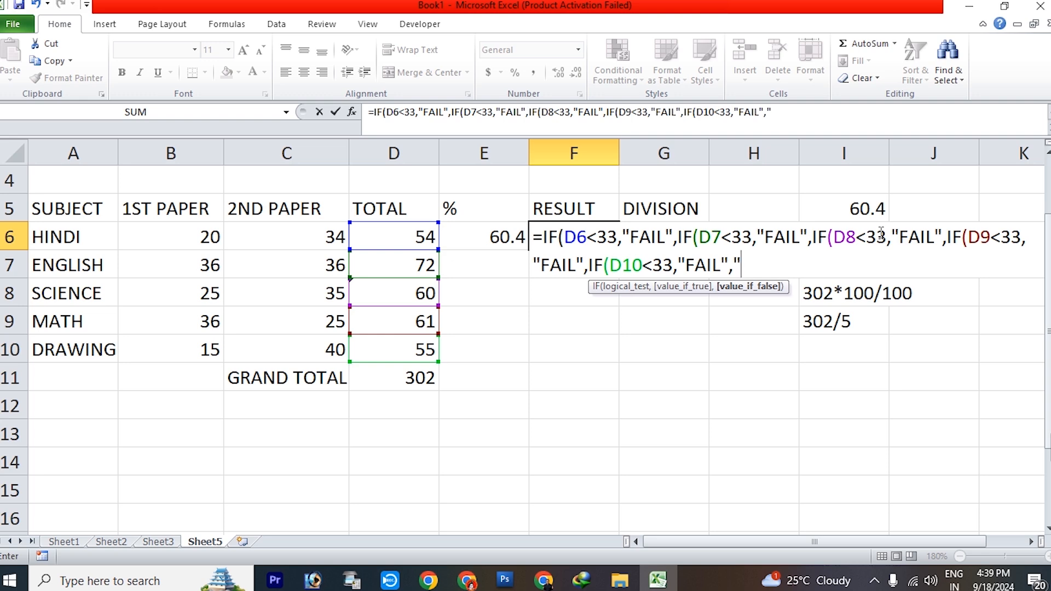
pyautogui.write('PASS"')
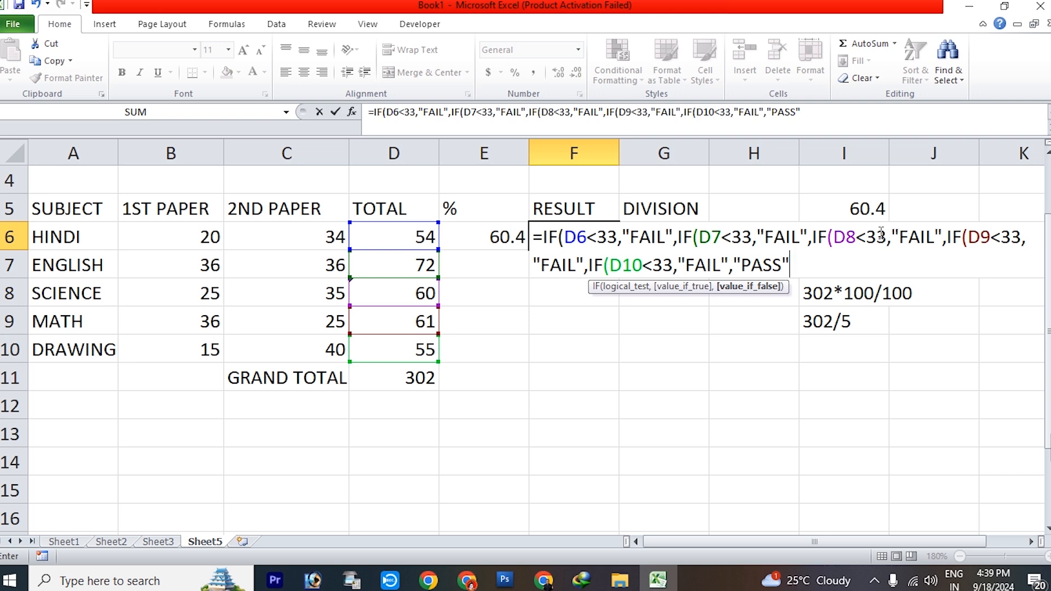
pyautogui.write(')')
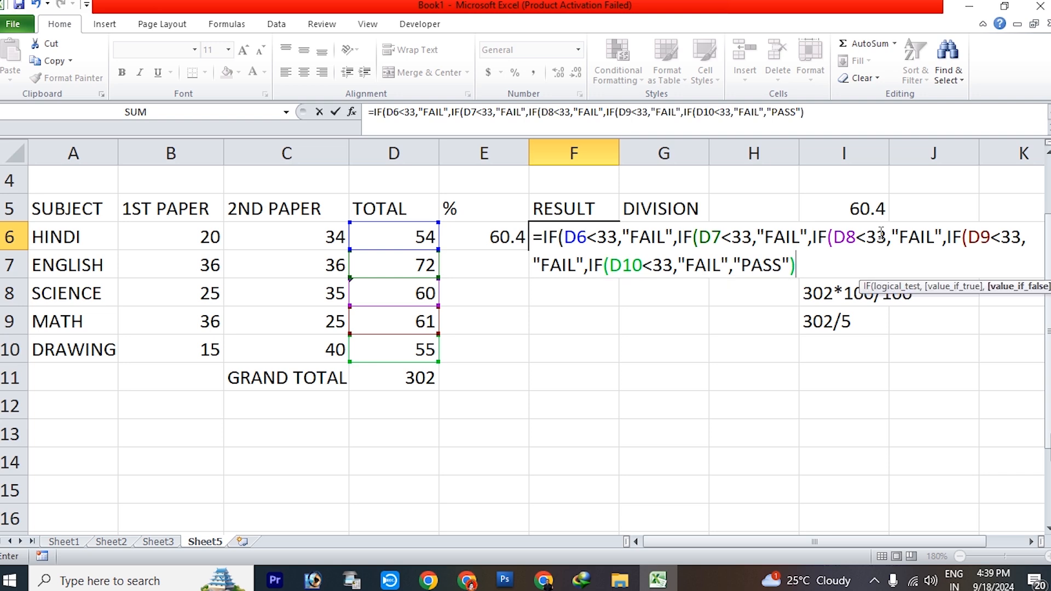
pyautogui.write('))')
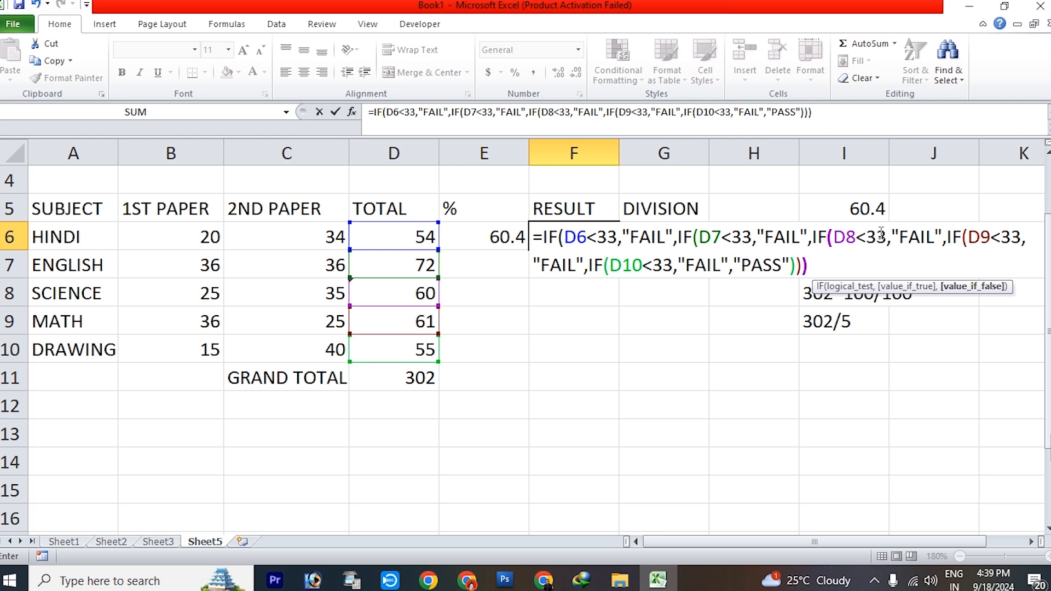
pyautogui.write('))')
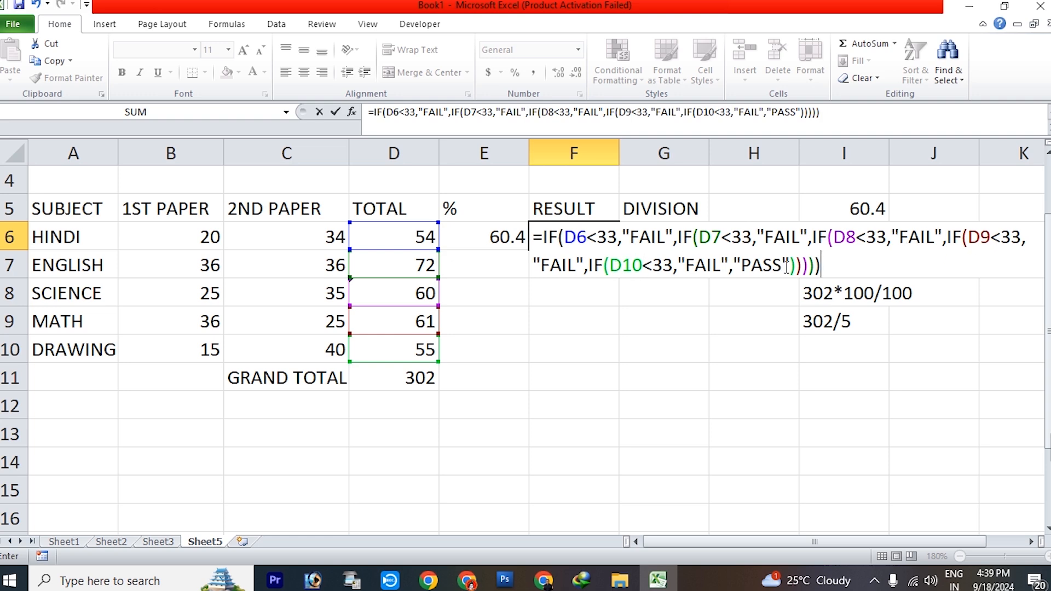
pyautogui.press('Return')
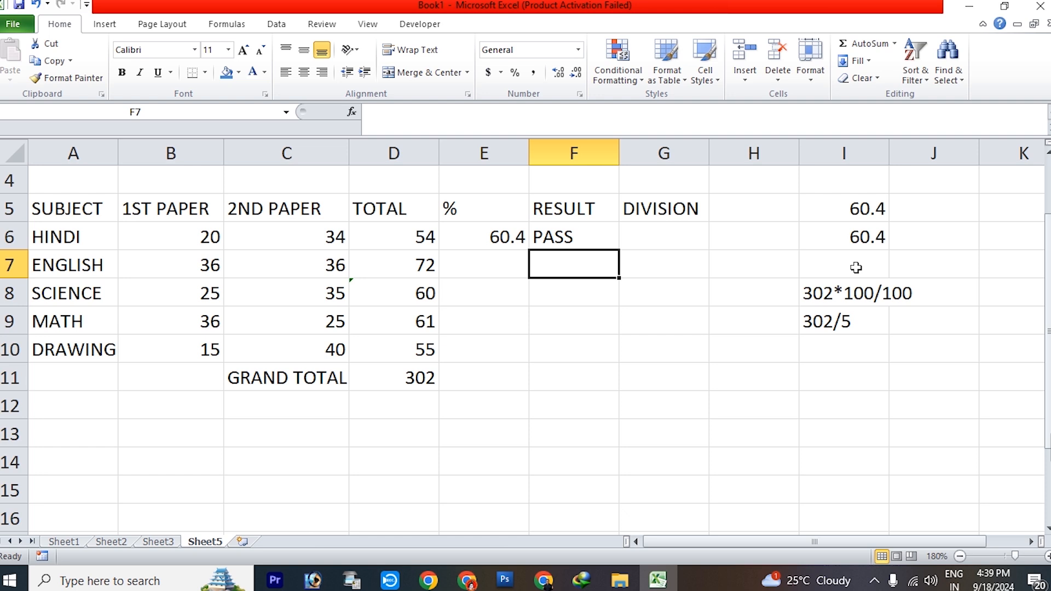
pyautogui.press('Up')
pyautogui.press('Right')
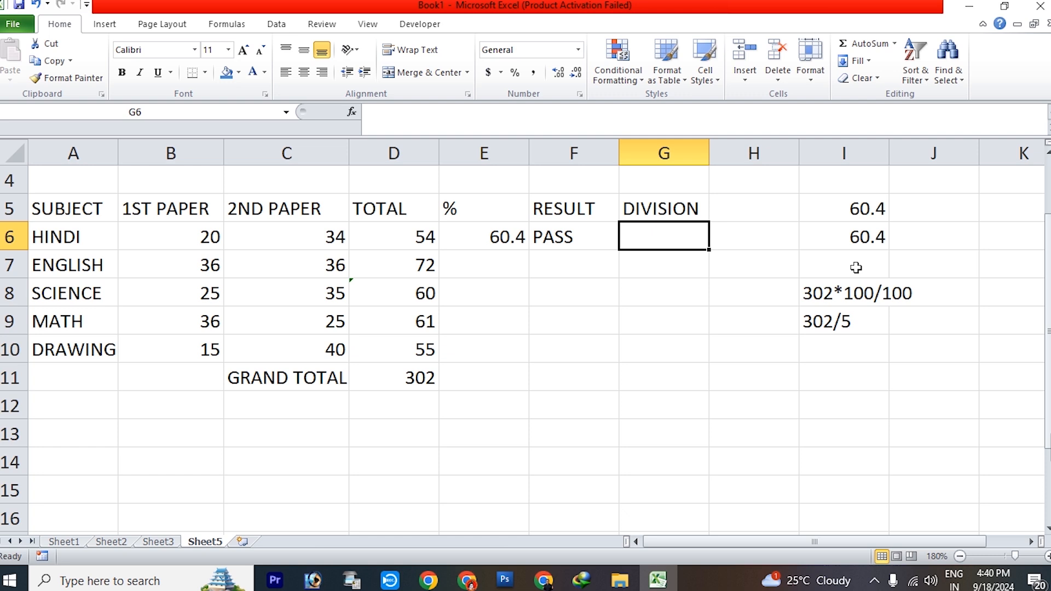
pyautogui.write('=IF')
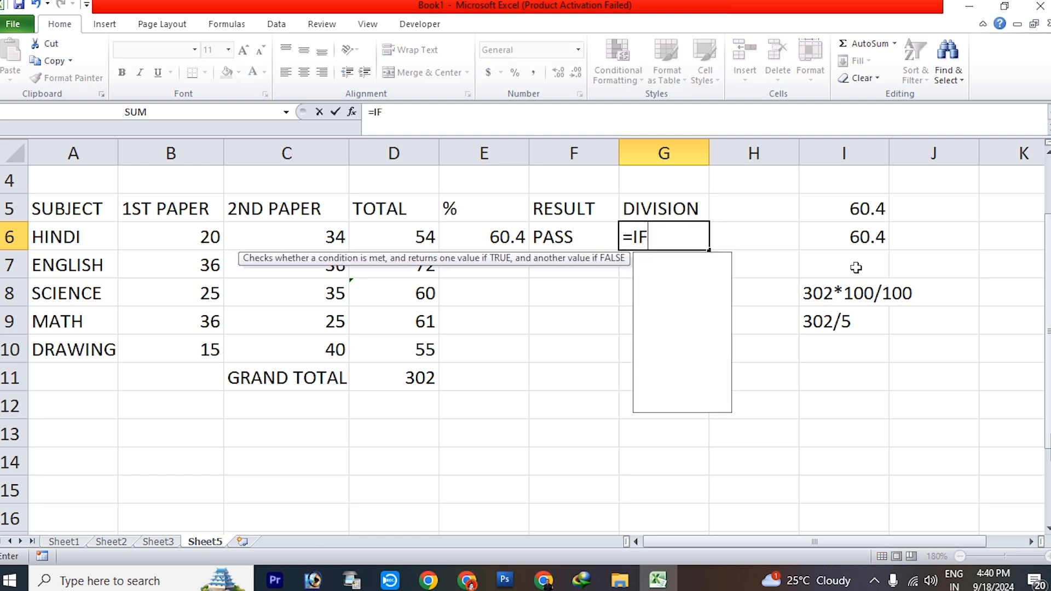
pyautogui.press('BackSpace')
pyautogui.press('BackSpace')
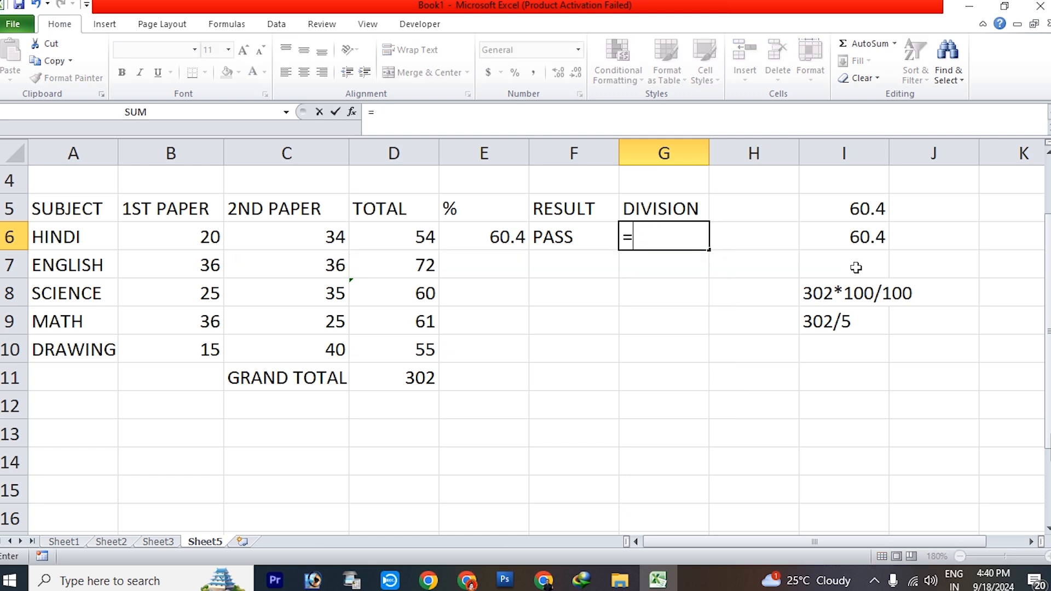
pyautogui.press('Escape')
# Clear the trial percentage calculations beside the marksheet in the range H4:J11
pyautogui.click(903, 369)
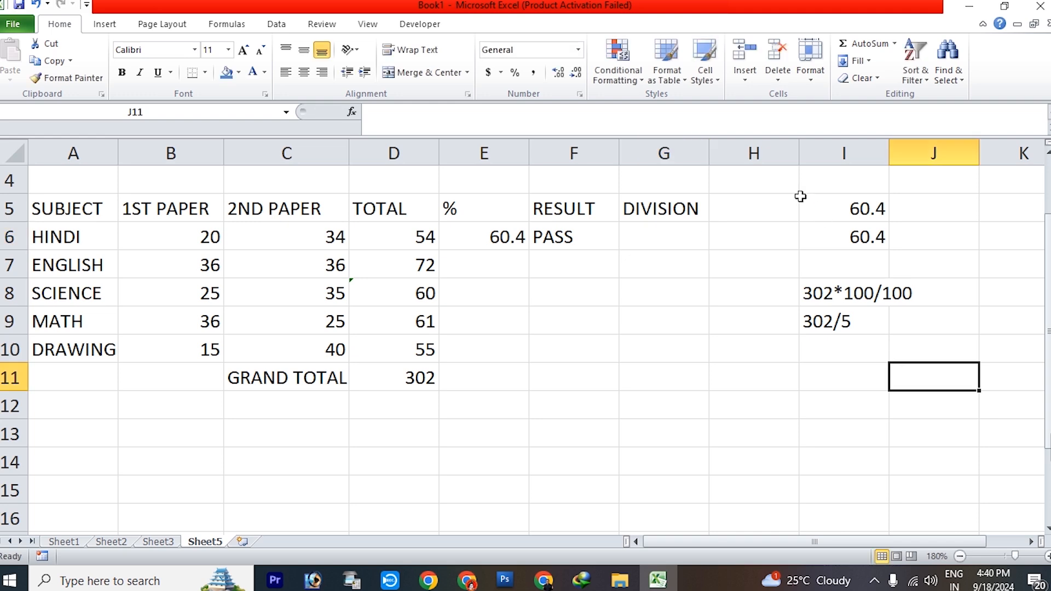
pyautogui.moveTo(786, 186); pyautogui.dragTo(904, 368)
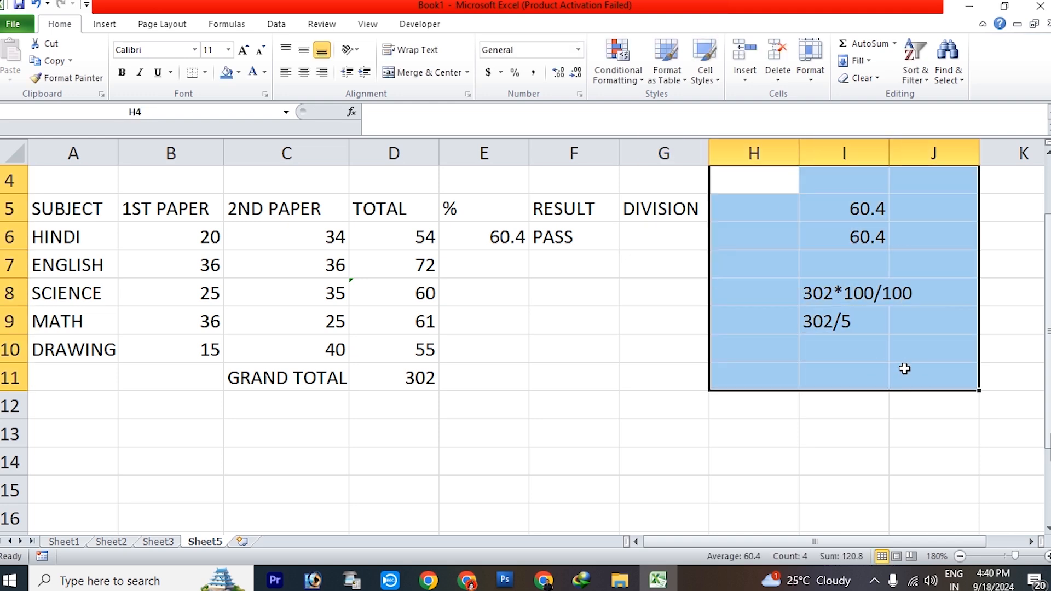
pyautogui.press('Delete')
pyautogui.click(887, 435)
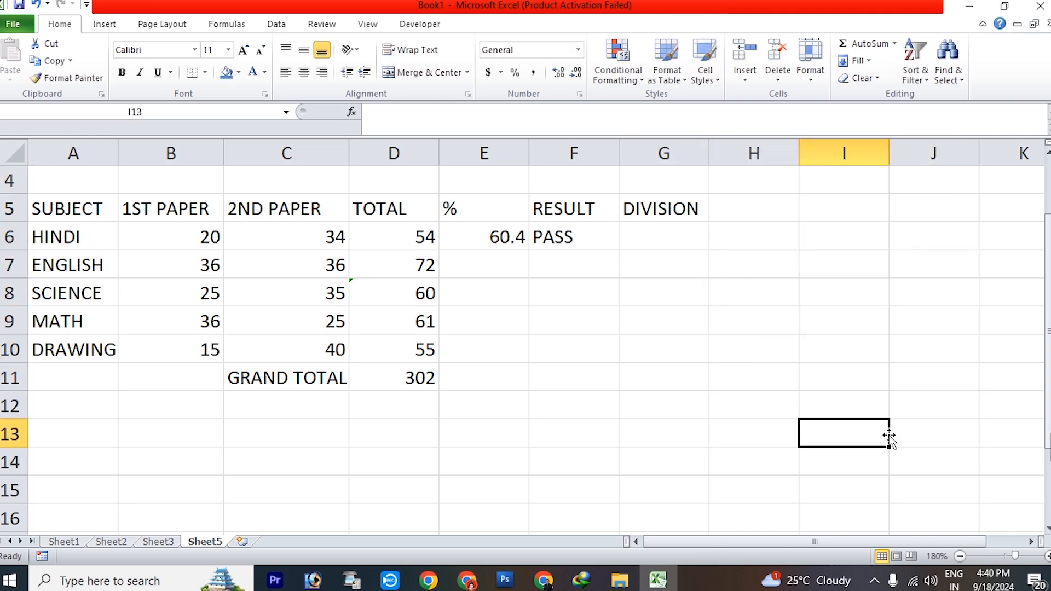
# Note the third-division criterion beside the marksheet, with 33<45 in H8 and 3RD in I8
pyautogui.click(811, 291)
pyautogui.click(663, 248)
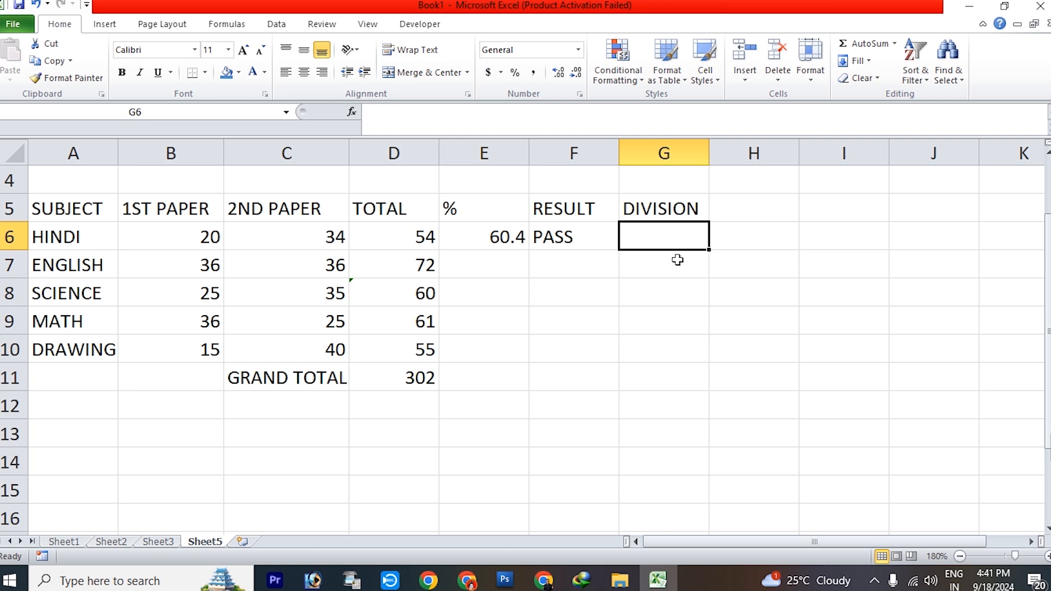
pyautogui.click(810, 292)
pyautogui.write('3RD')
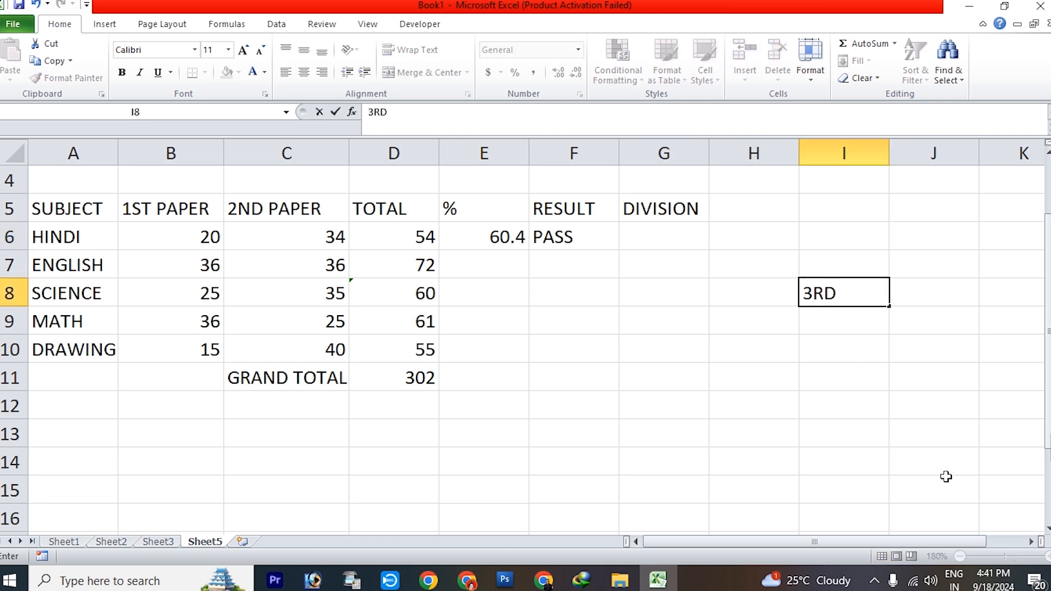
pyautogui.press('Left')
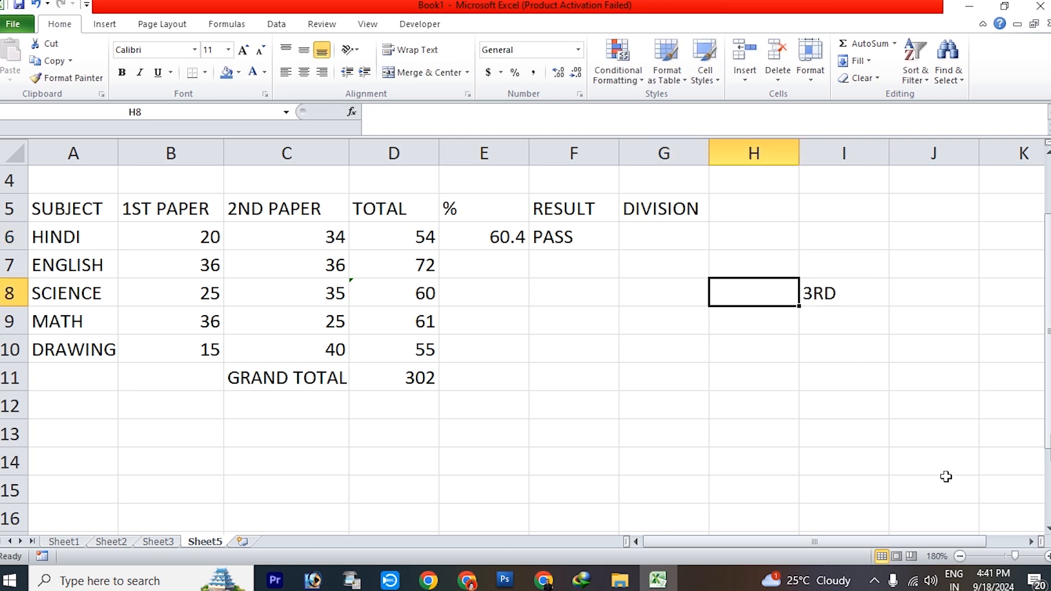
pyautogui.write('33<')
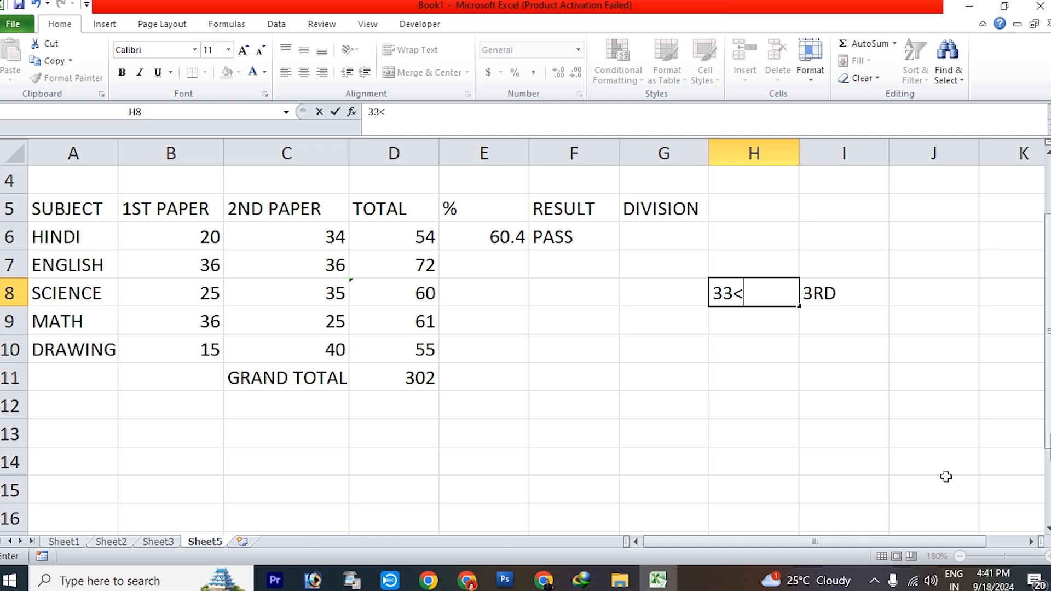
pyautogui.write('45')
pyautogui.press('Return')
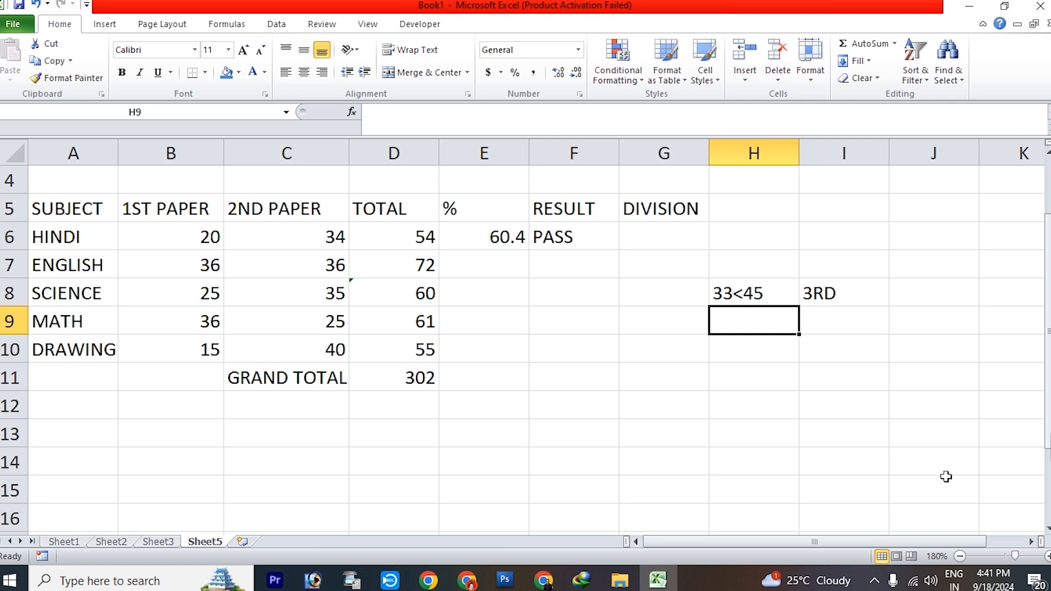
# Note the second-division criterion in the row below, with 45<60 in H9 and 2ND in I9
pyautogui.write('45')
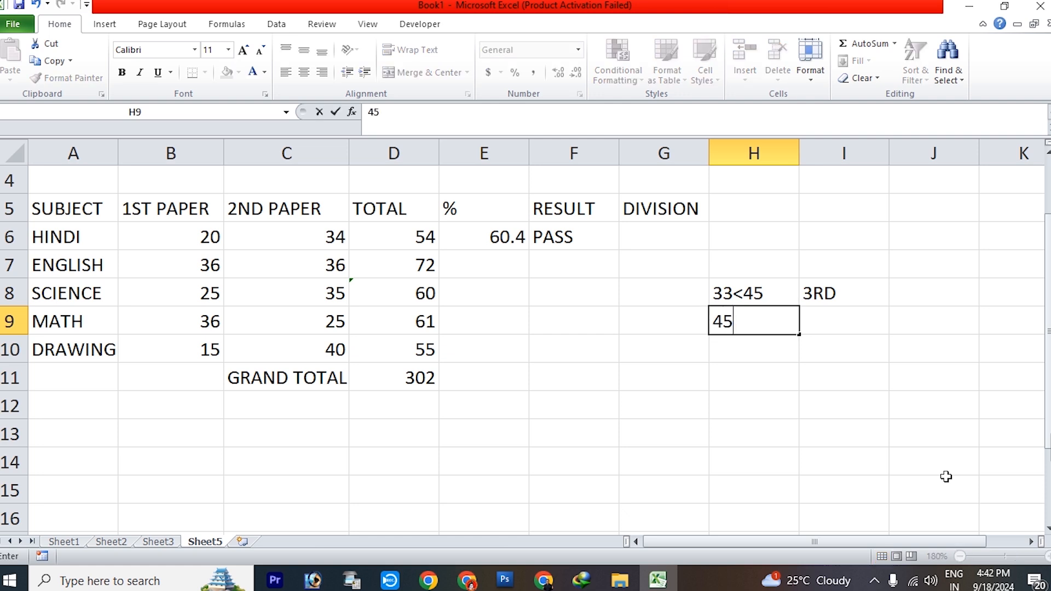
pyautogui.write('<60')
pyautogui.press('Tab')
pyautogui.write('2ND')
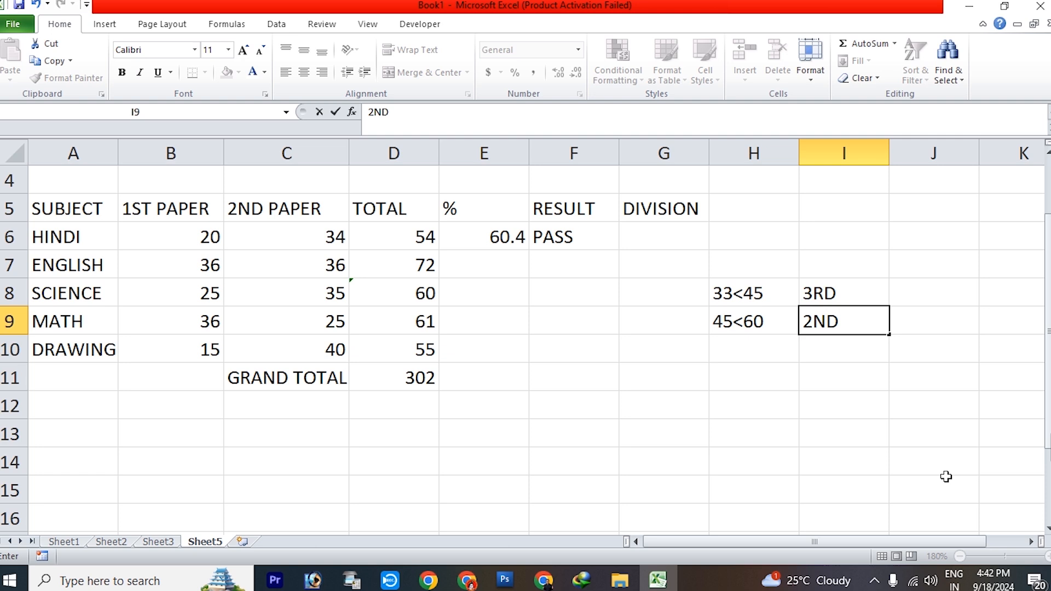
pyautogui.press('Return')
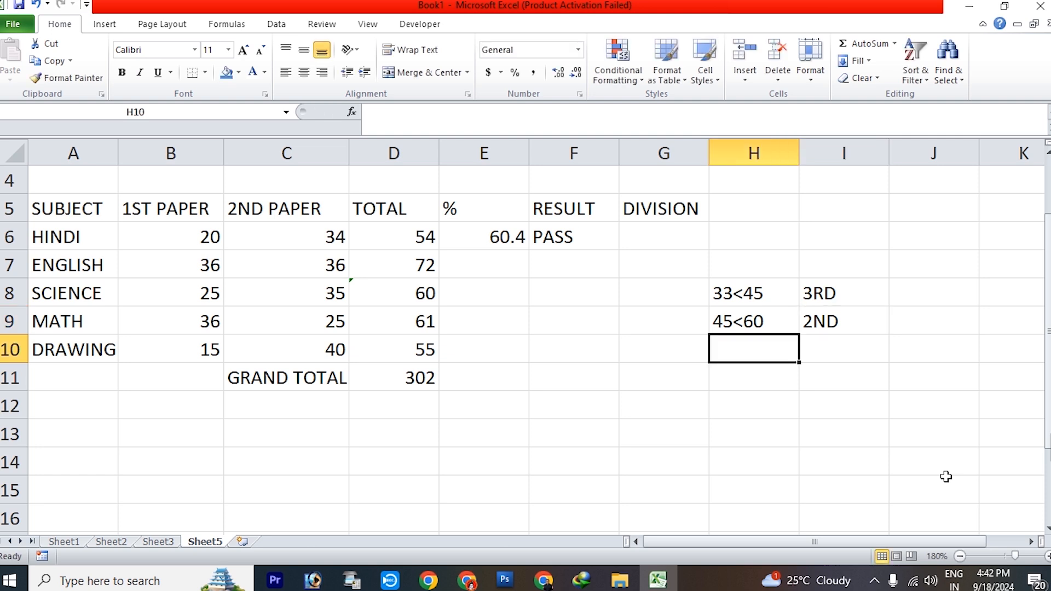
# Note the first-division criterion under the second-division one, with >=60 in H10 and 1ST in I10
pyautogui.write('>=60')
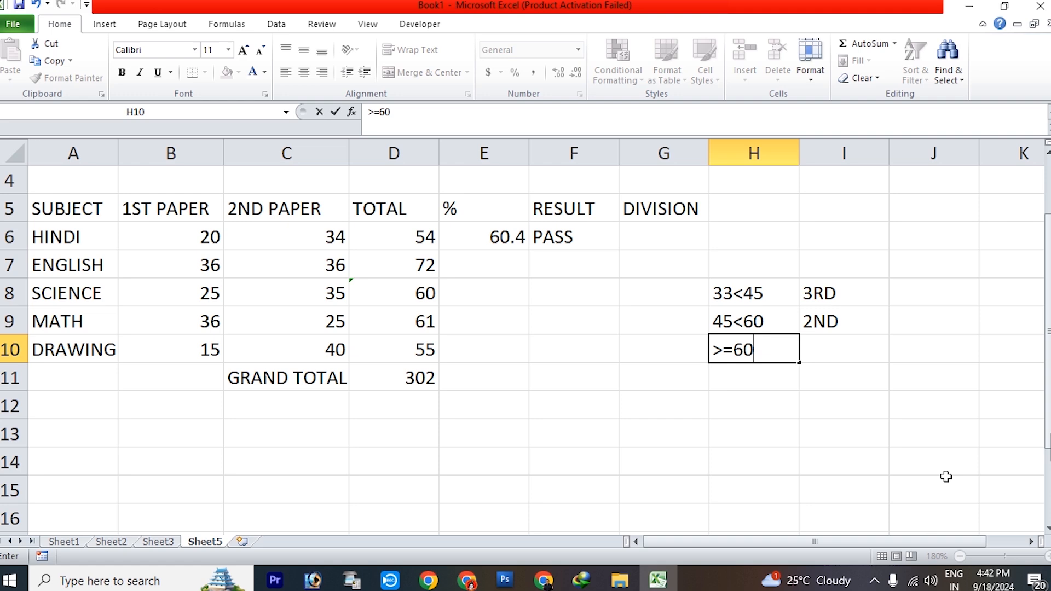
pyautogui.press('Tab')
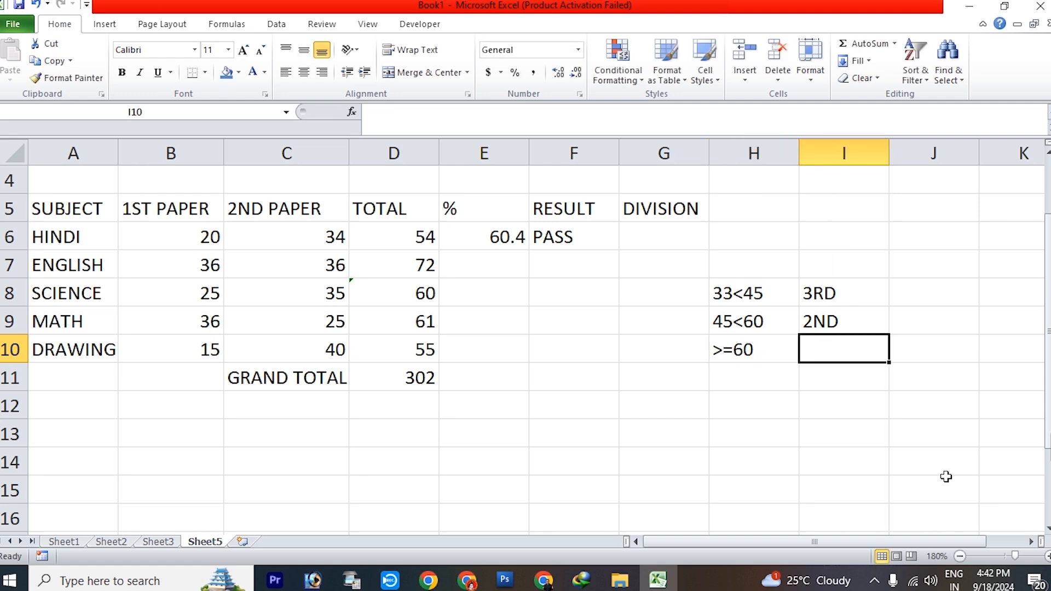
pyautogui.write('1ST')
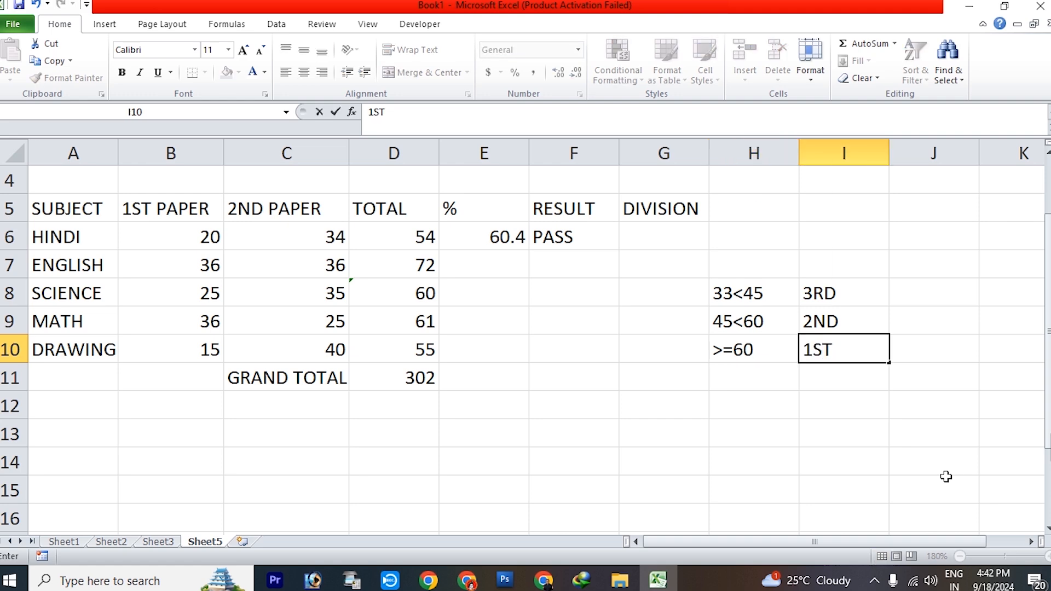
pyautogui.click(842, 489)
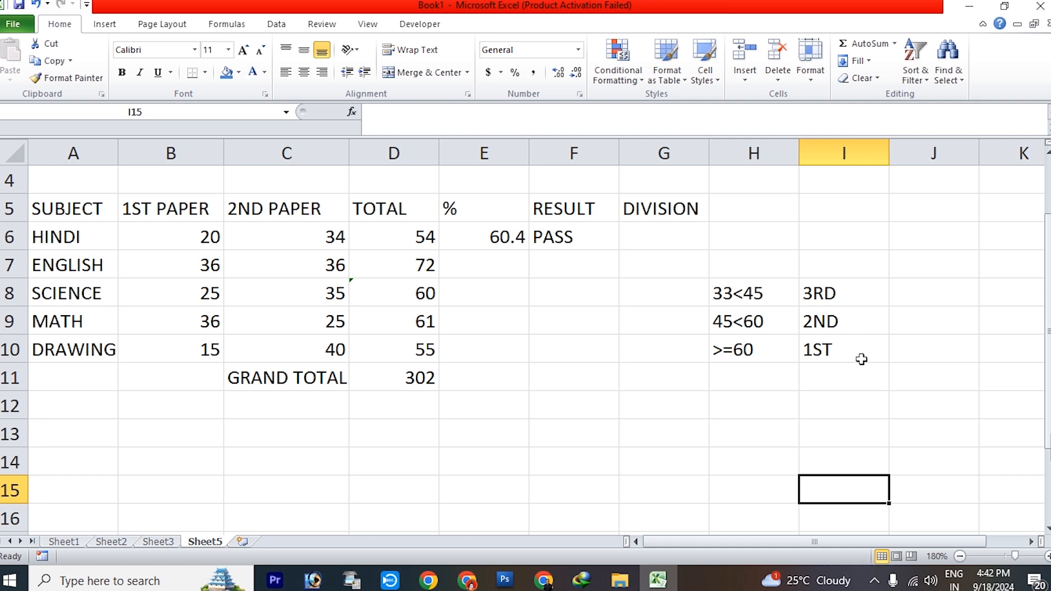
# Start the division formula in G6 with an IF containing an AND test whose first condition is E6<45
pyautogui.click(665, 234)
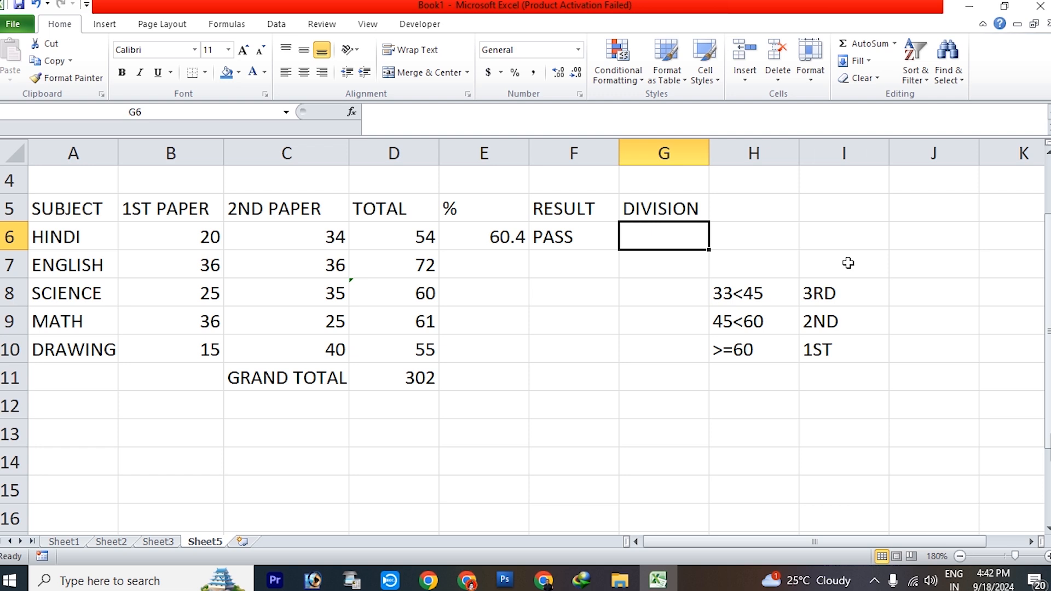
pyautogui.write('=IF(')
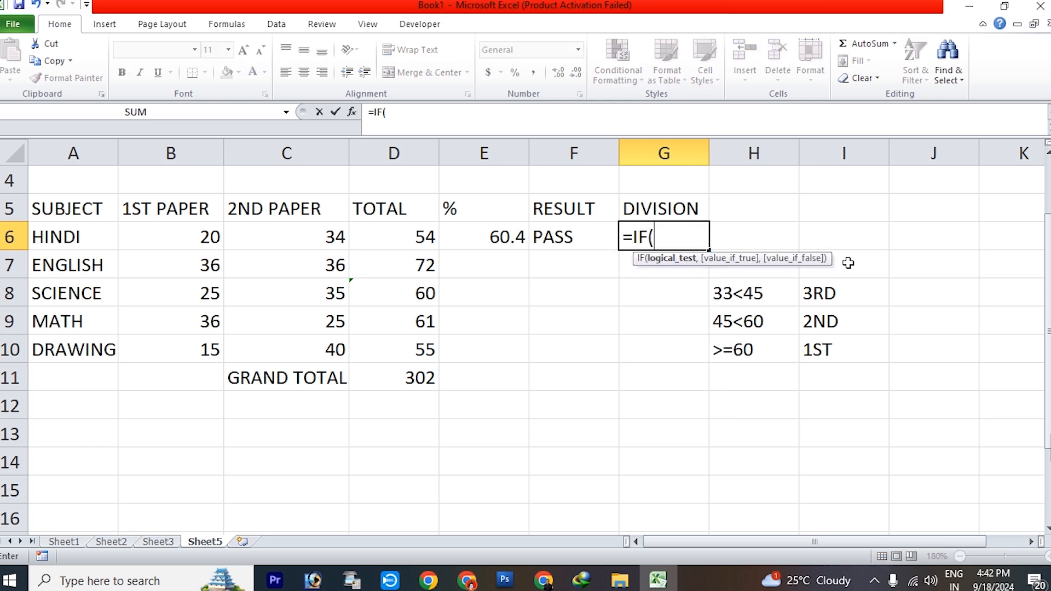
pyautogui.write('AND(')
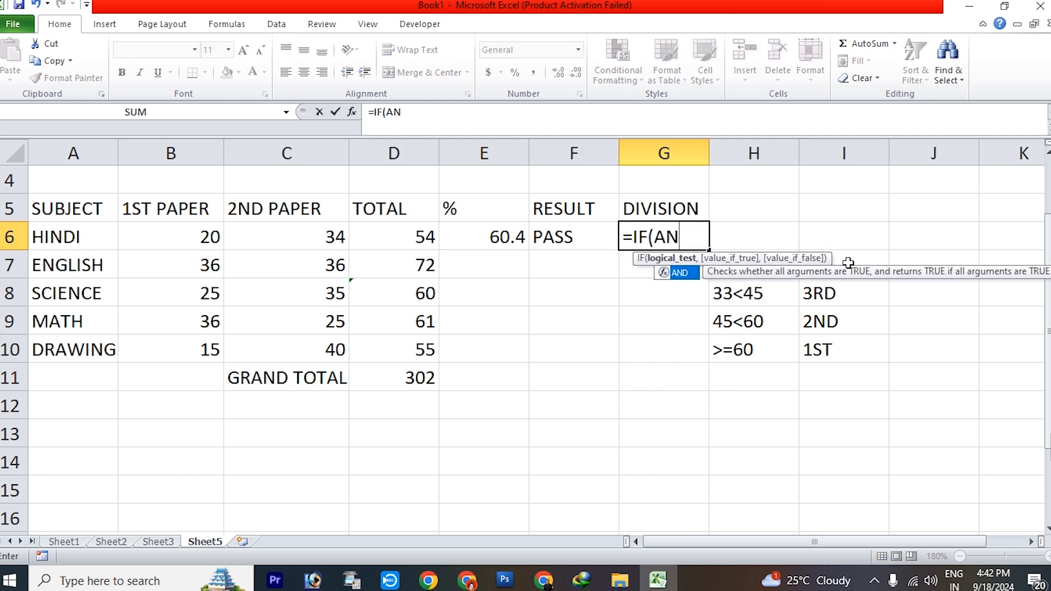
pyautogui.click(489, 238)
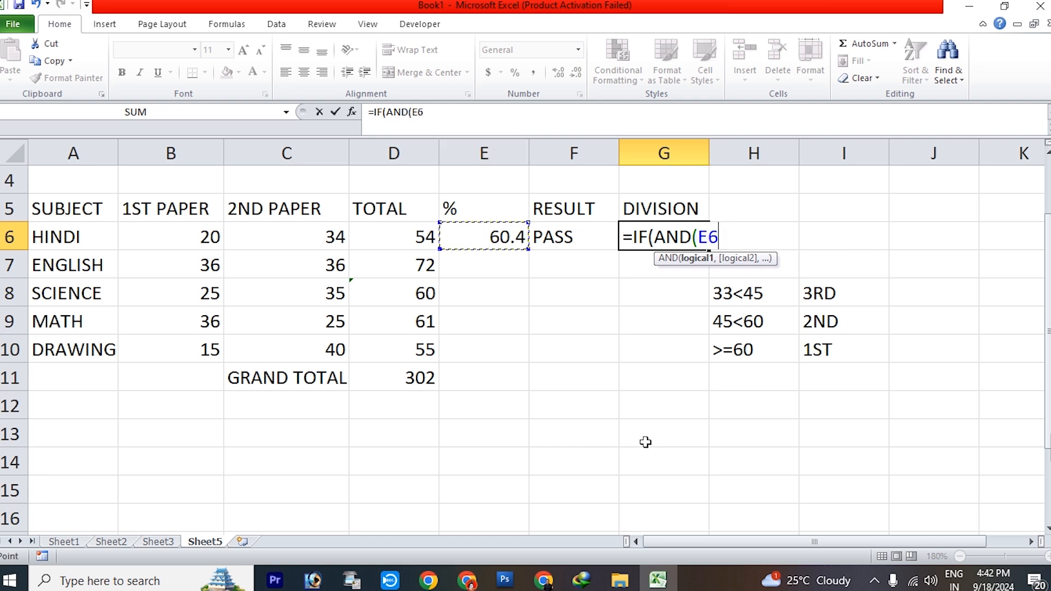
pyautogui.write('<45,')
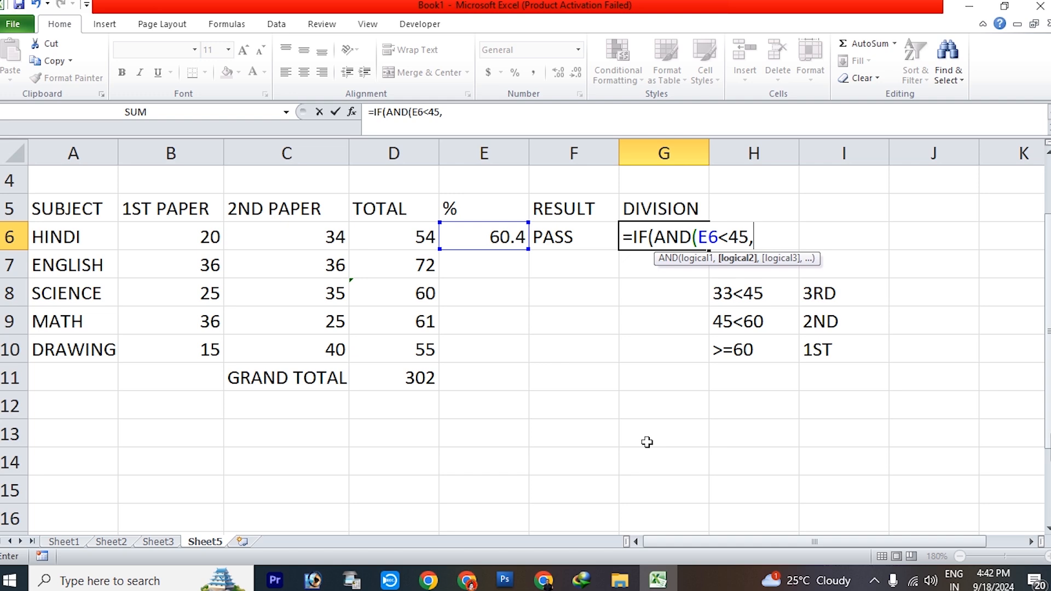
# Complete the first AND test in G6 with F6="PASS" and give "3RD" as its true value
pyautogui.click(593, 241)
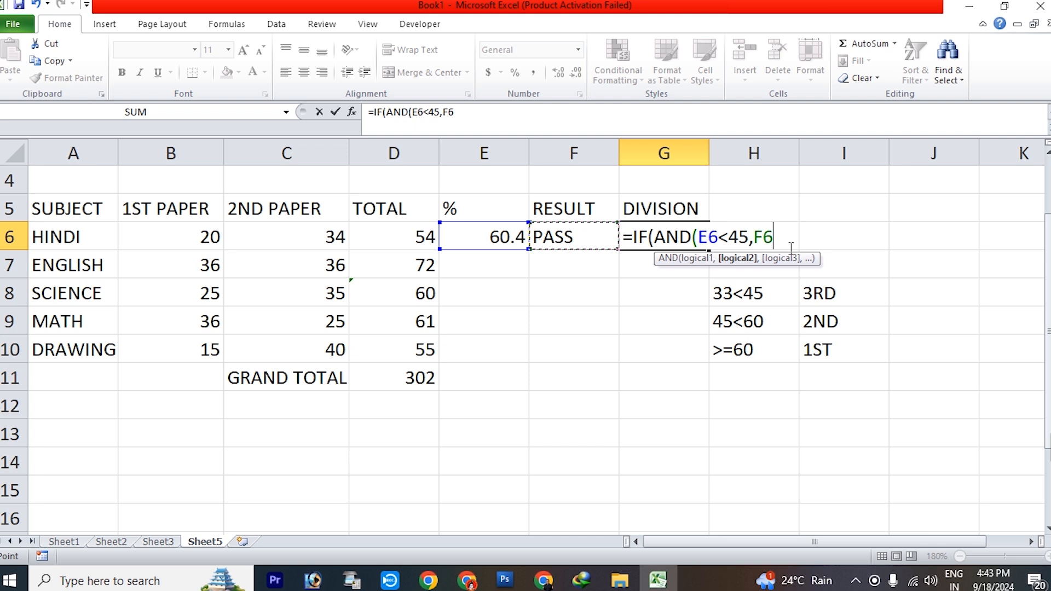
pyautogui.write('="PA')
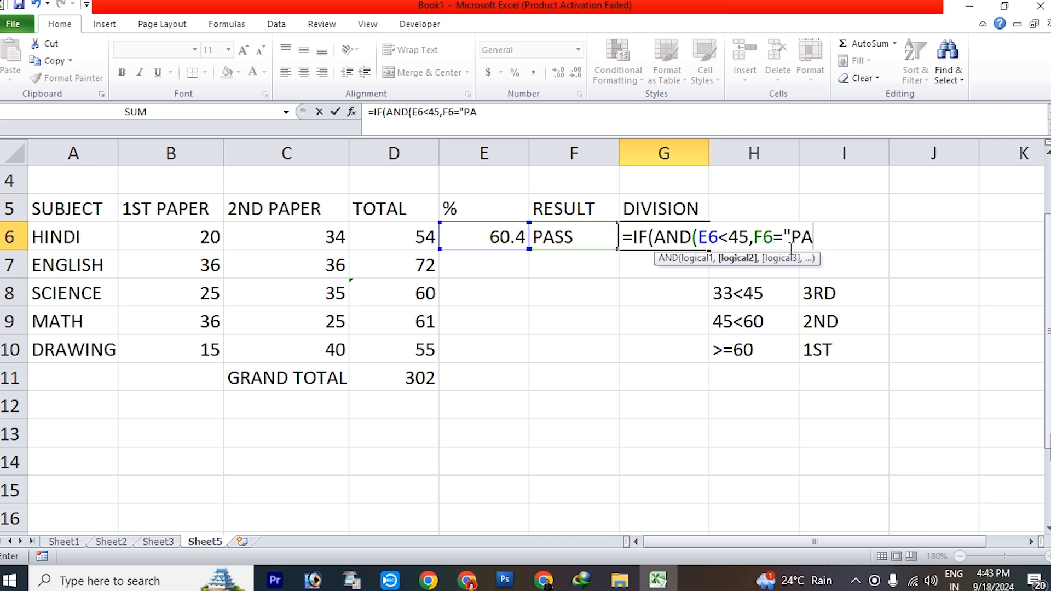
pyautogui.write('SS")')
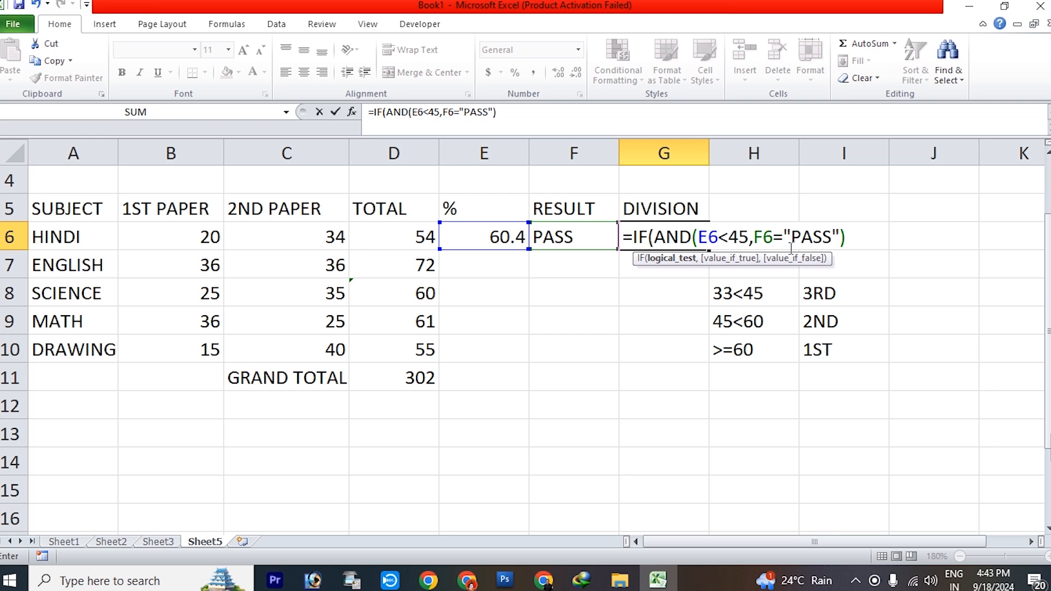
pyautogui.write(',"3')
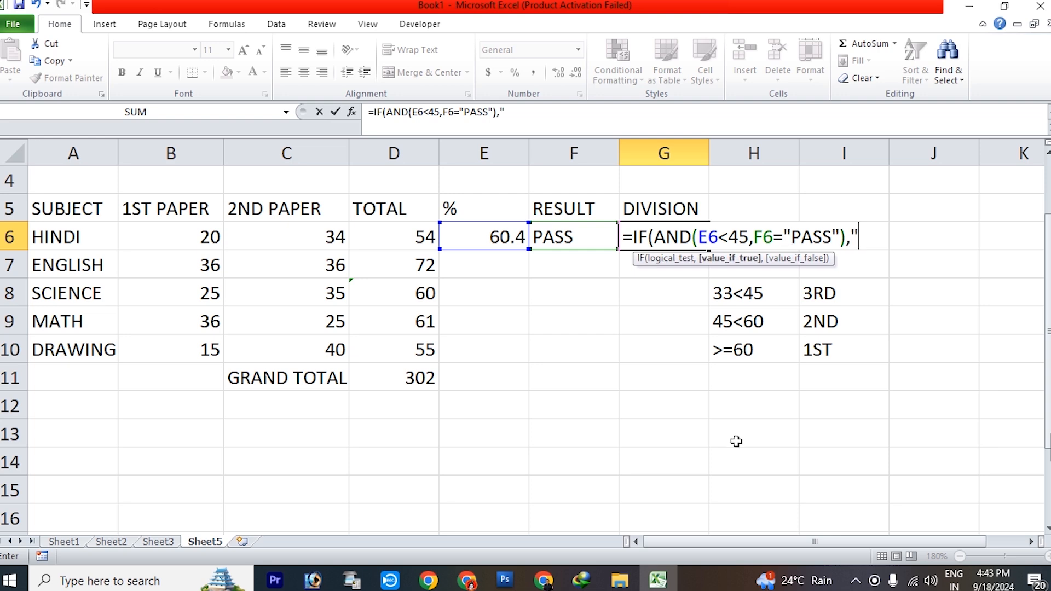
pyautogui.write('RD"')
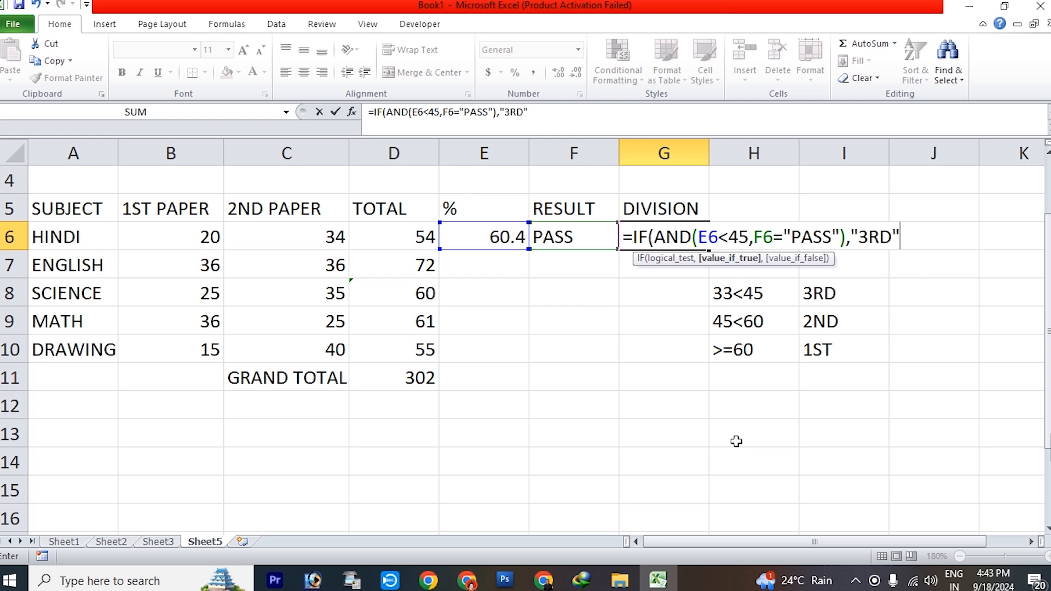
# Nest a second IF in the G6 formula with an AND test whose first condition is E6<60
pyautogui.write(',IF')
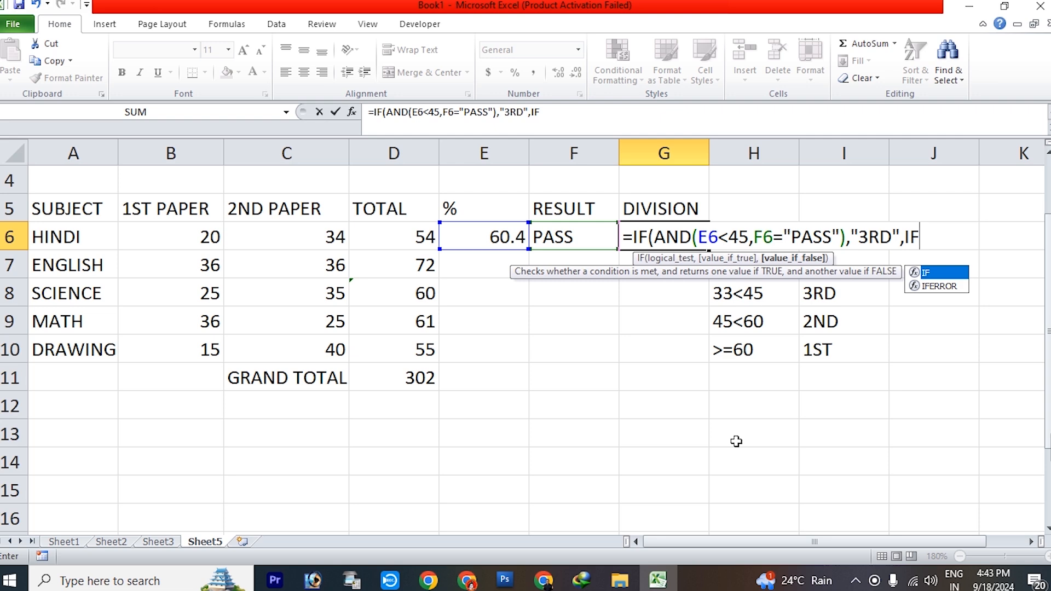
pyautogui.write('(AND')
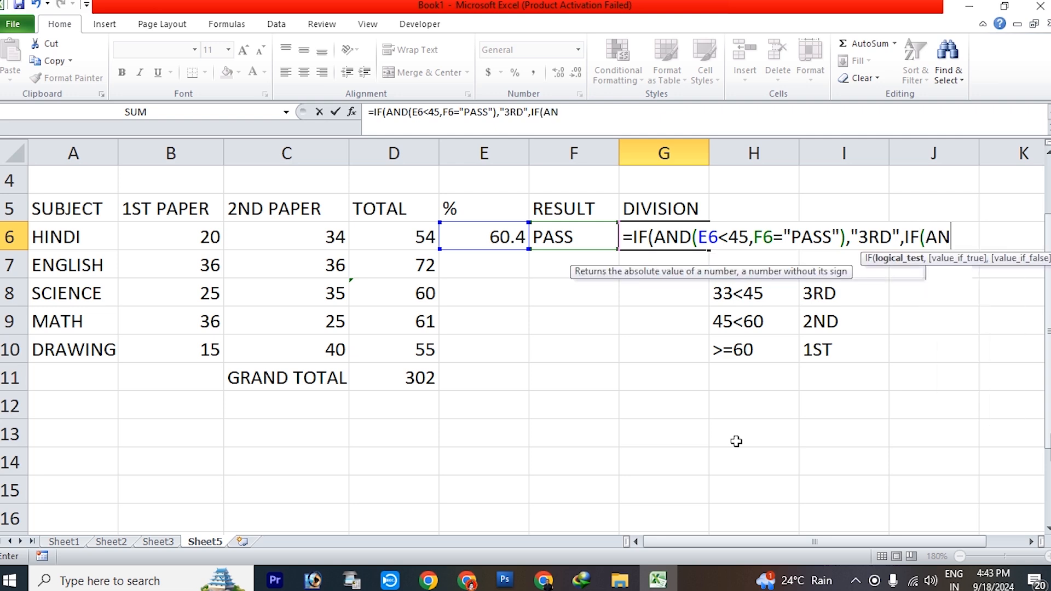
pyautogui.write('(')
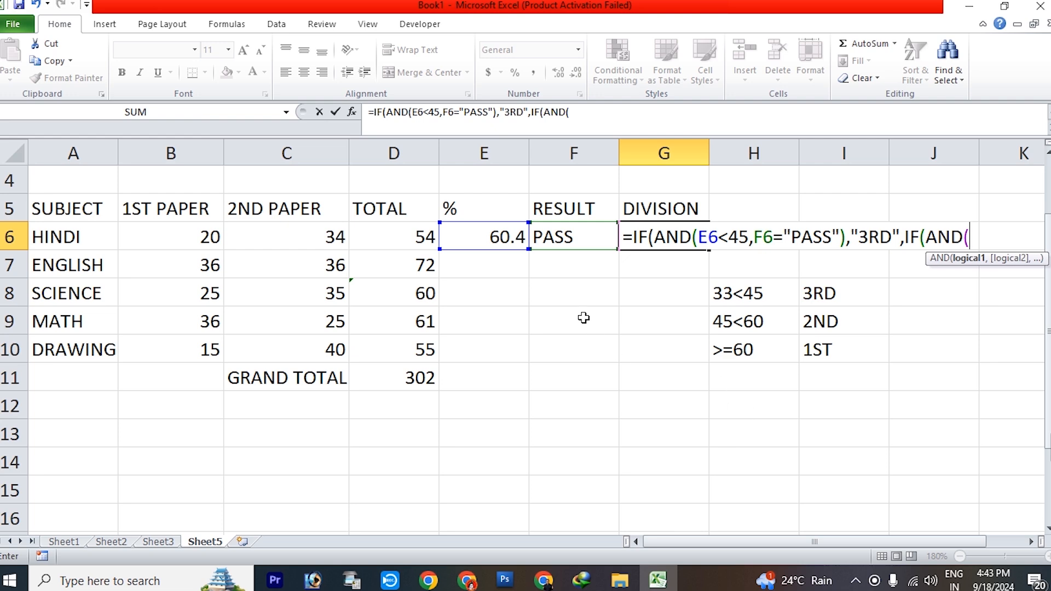
pyautogui.click(485, 228)
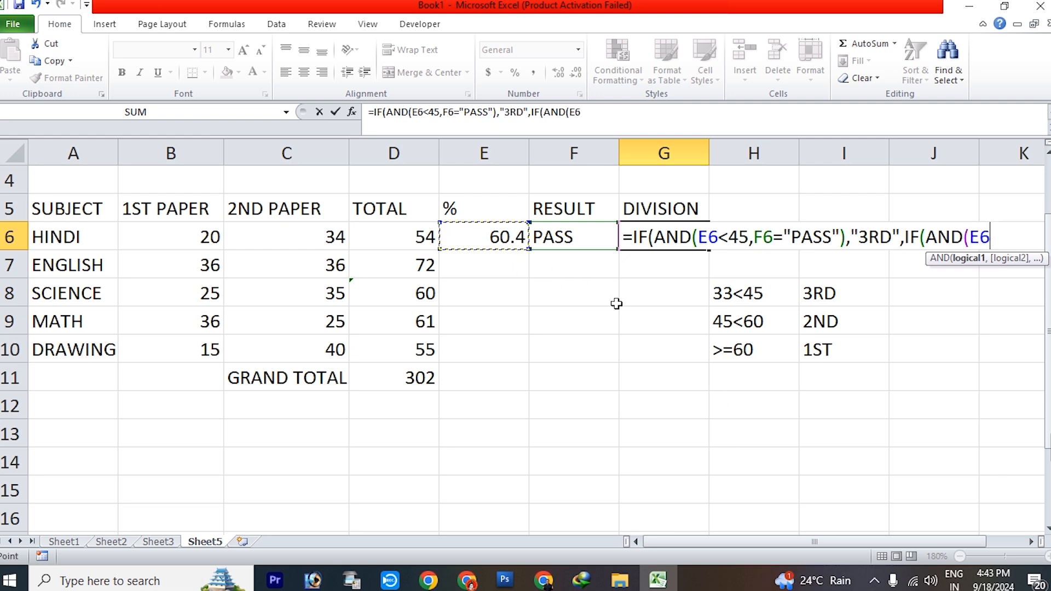
pyautogui.write('<60')
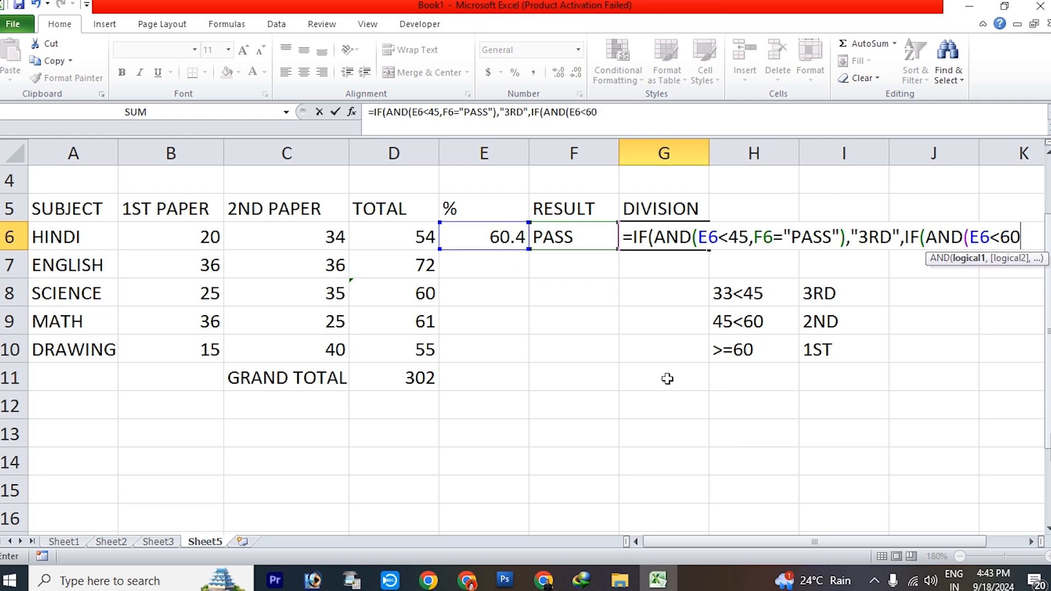
pyautogui.write(',')
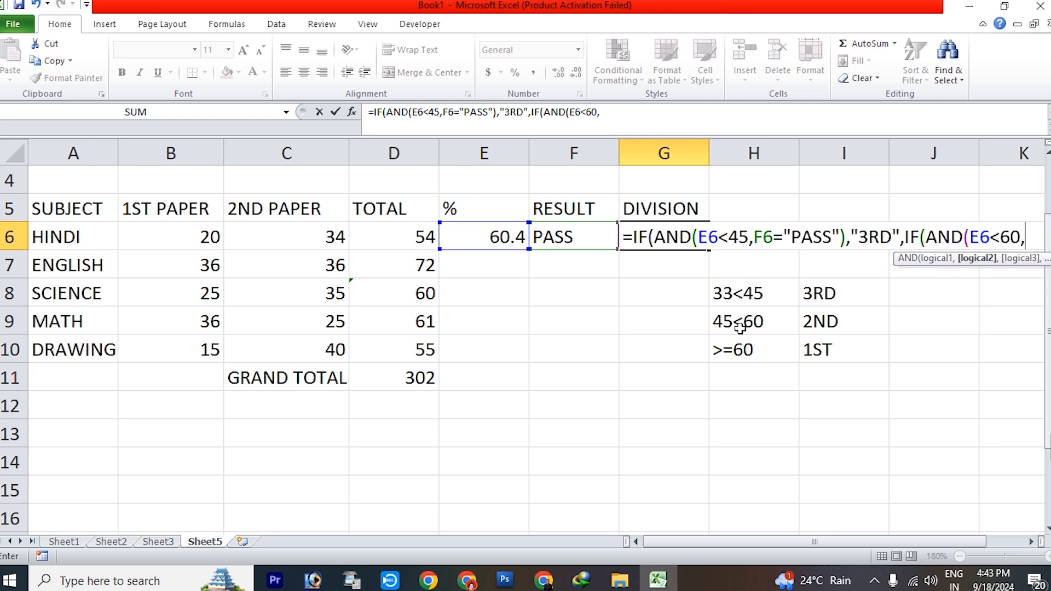
# Complete the second AND test in G6 with F6="PASS" and give "2ND" as its true value
pyautogui.click(558, 234)
pyautogui.write('=')
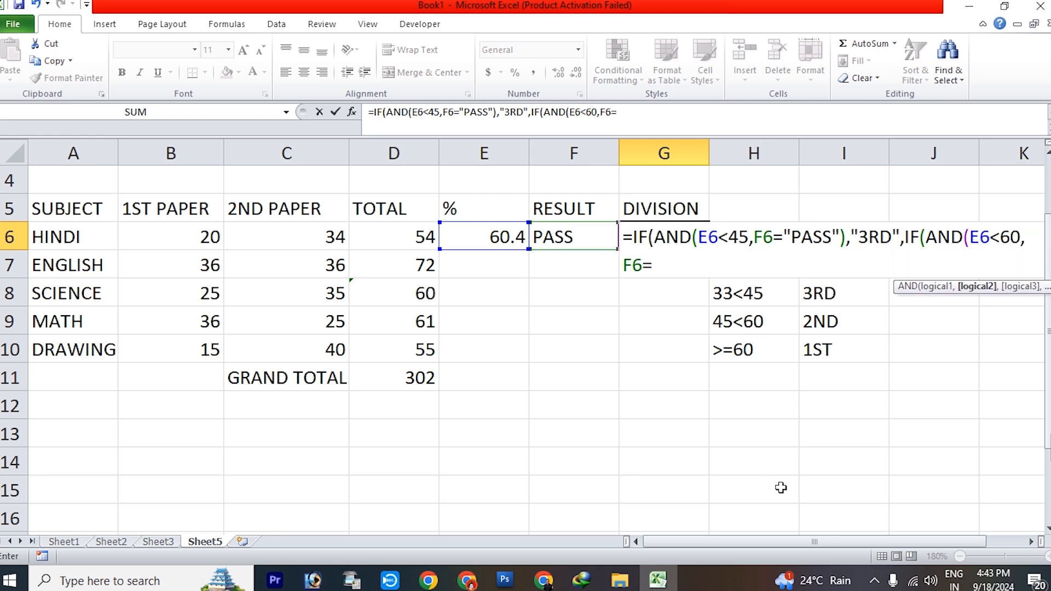
pyautogui.write('"PASS')
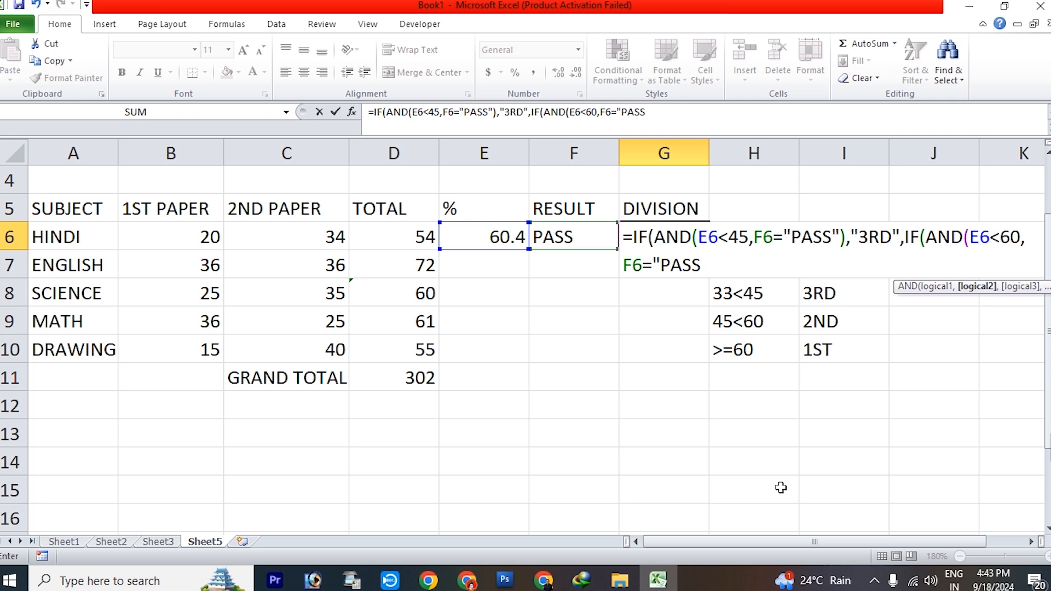
pyautogui.write('"),"2ND"')
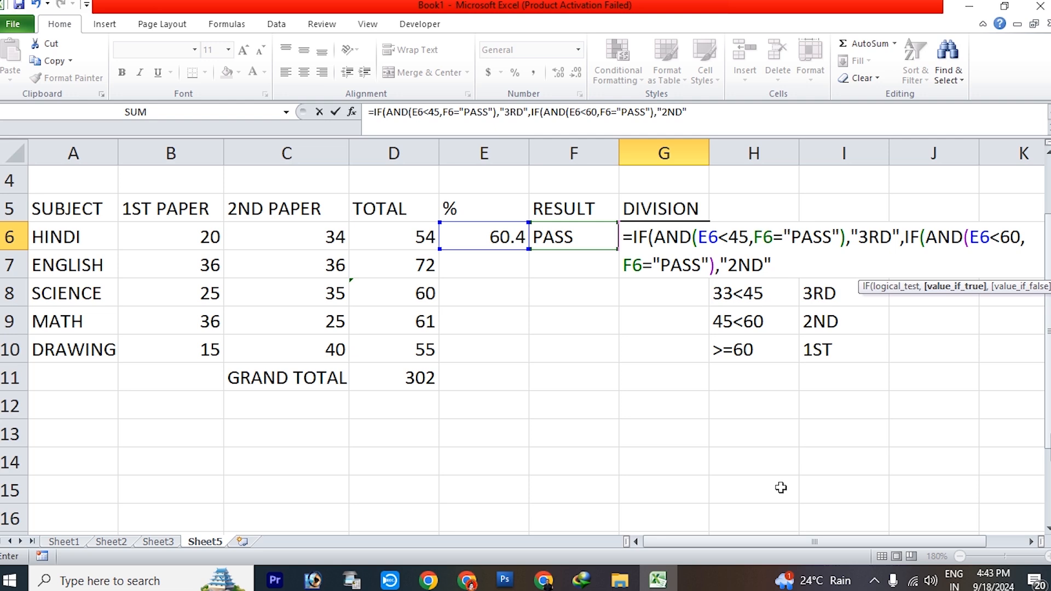
pyautogui.write(',IF')
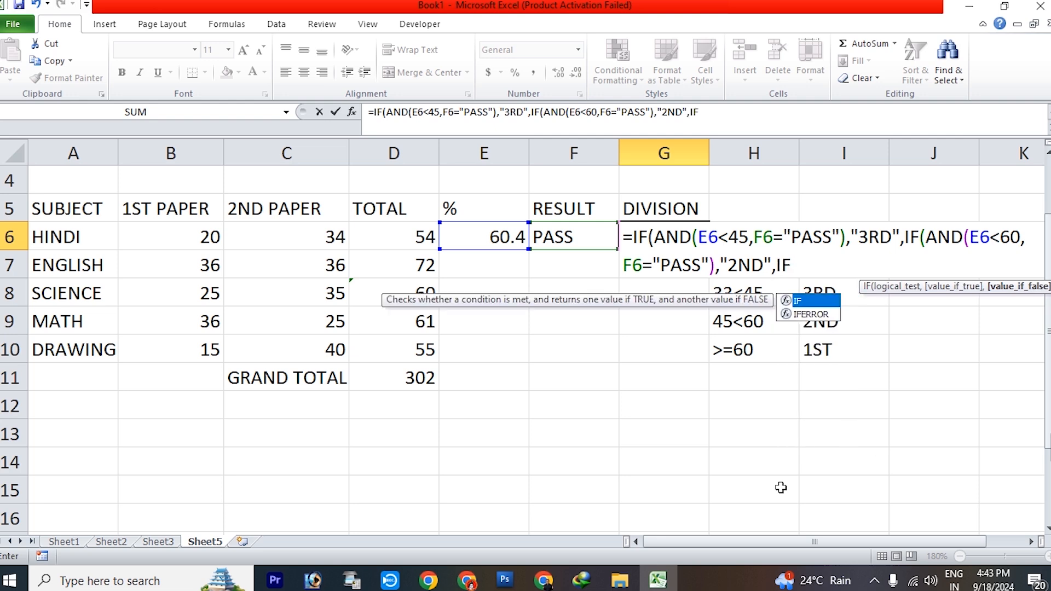
pyautogui.write('(AND(')
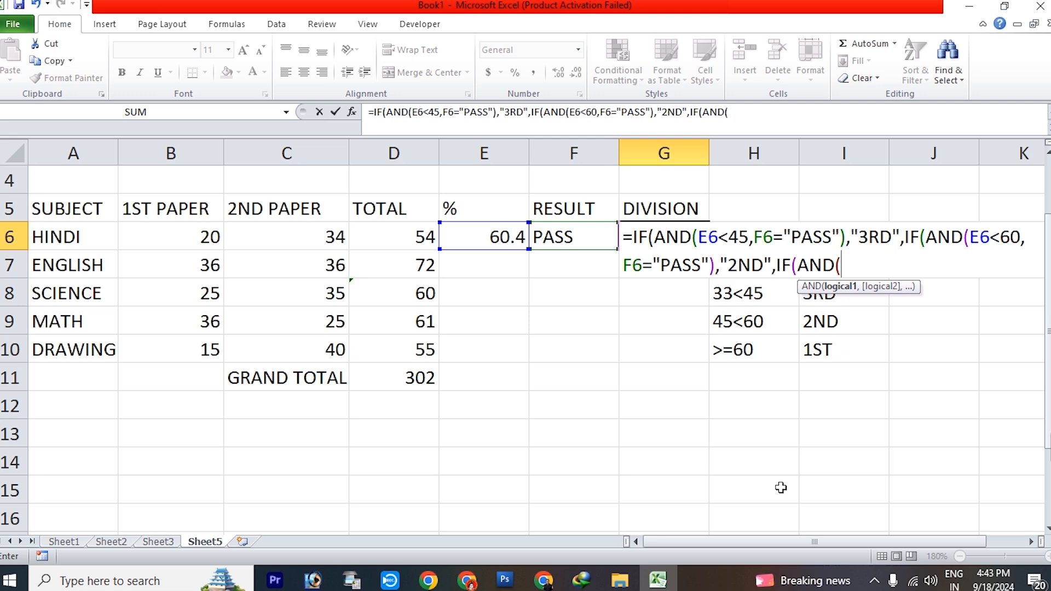
# Nest a third IF in the G6 formula with an AND test whose first condition is E6>=60
pyautogui.click(480, 236)
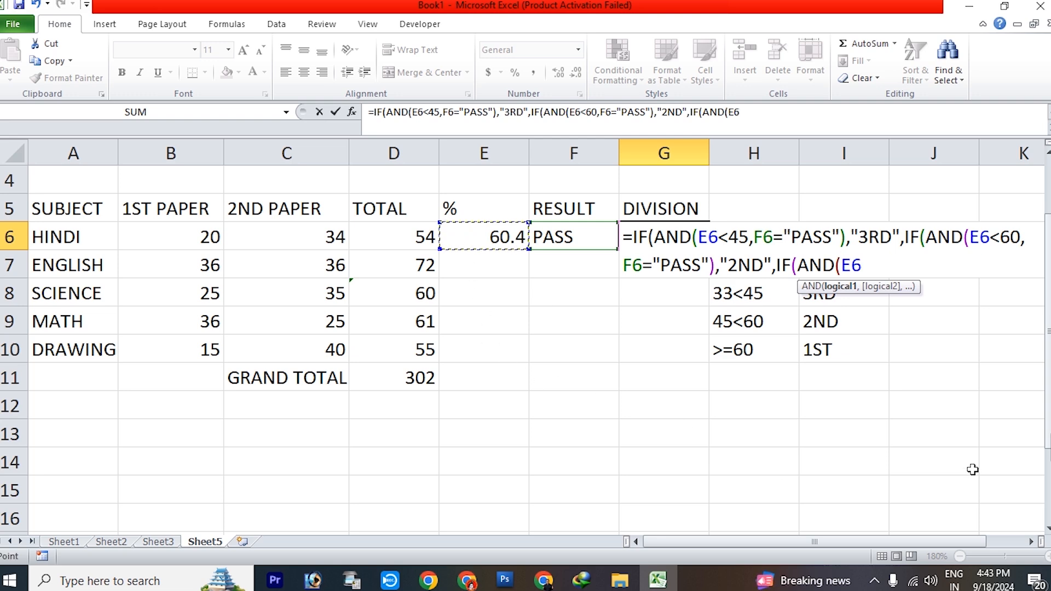
pyautogui.write('>=60,')
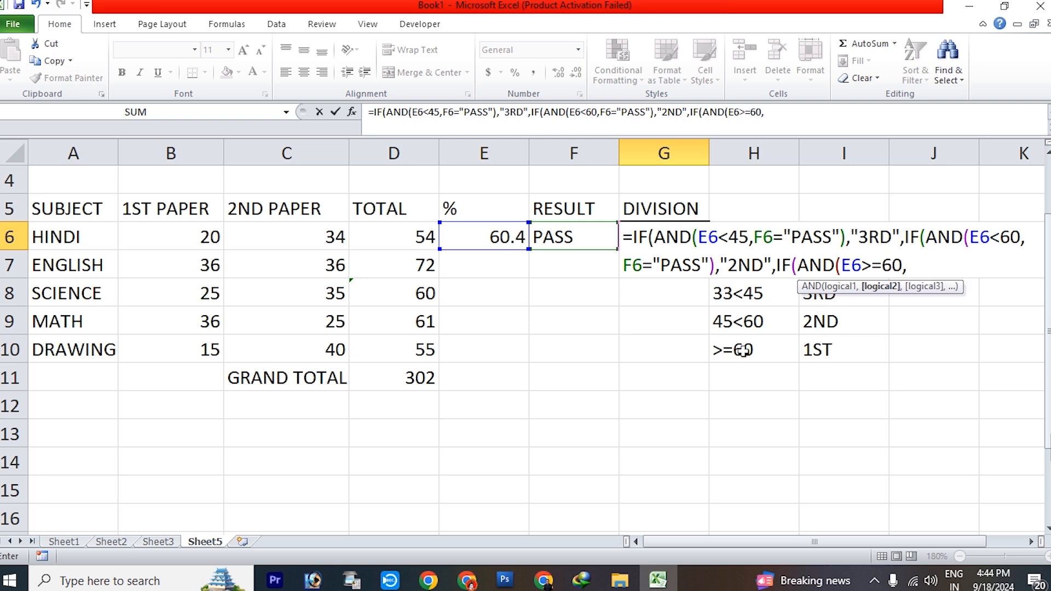
# Complete the third AND test in G6 with F6="PASS" and give "1ST" as its true value
pyautogui.click(598, 236)
pyautogui.write('="PASS')
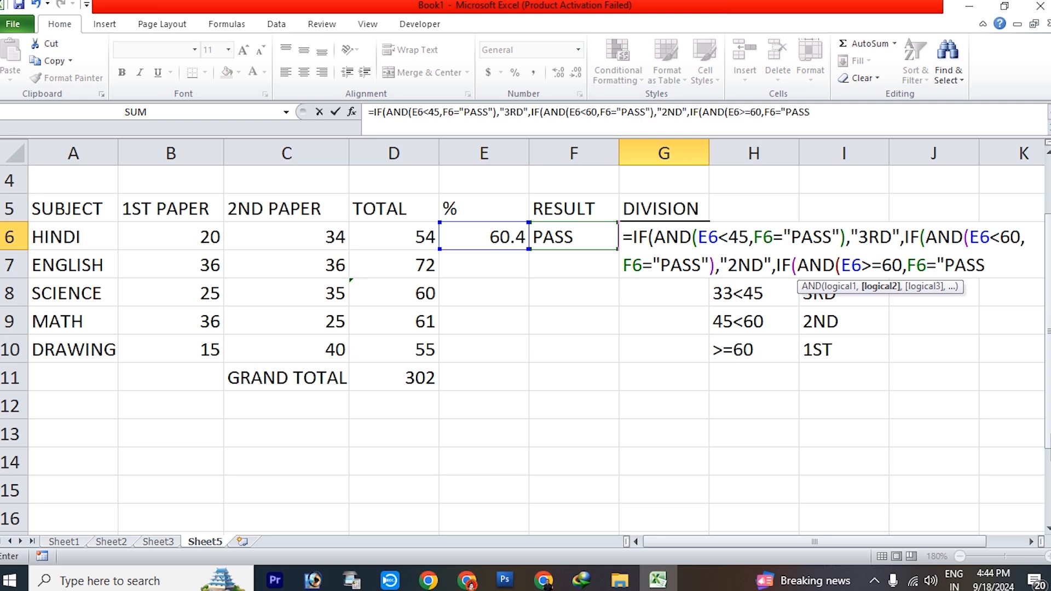
pyautogui.write('"),"')
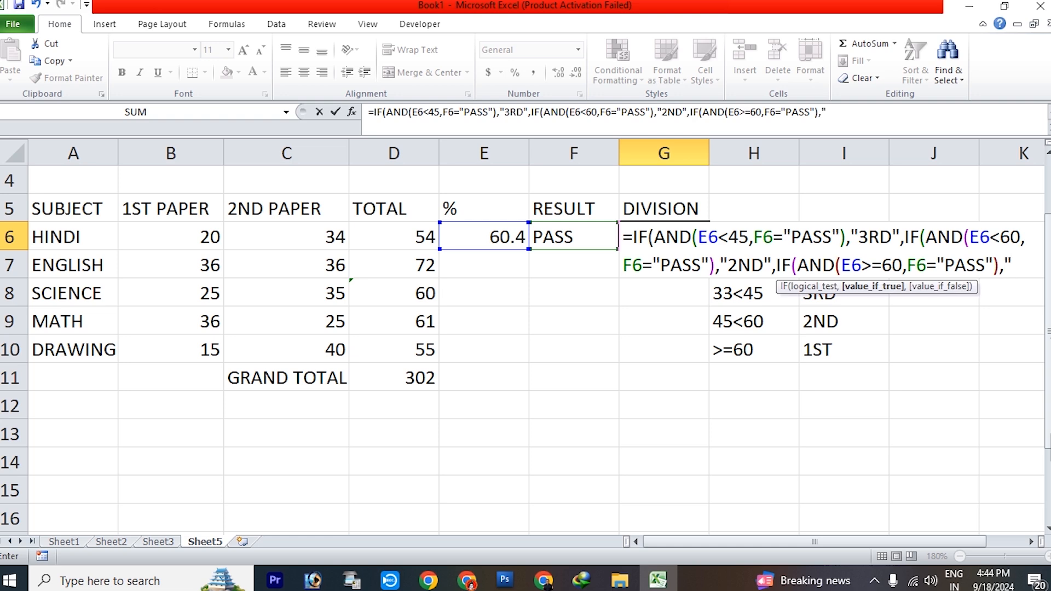
pyautogui.write('1ST"')
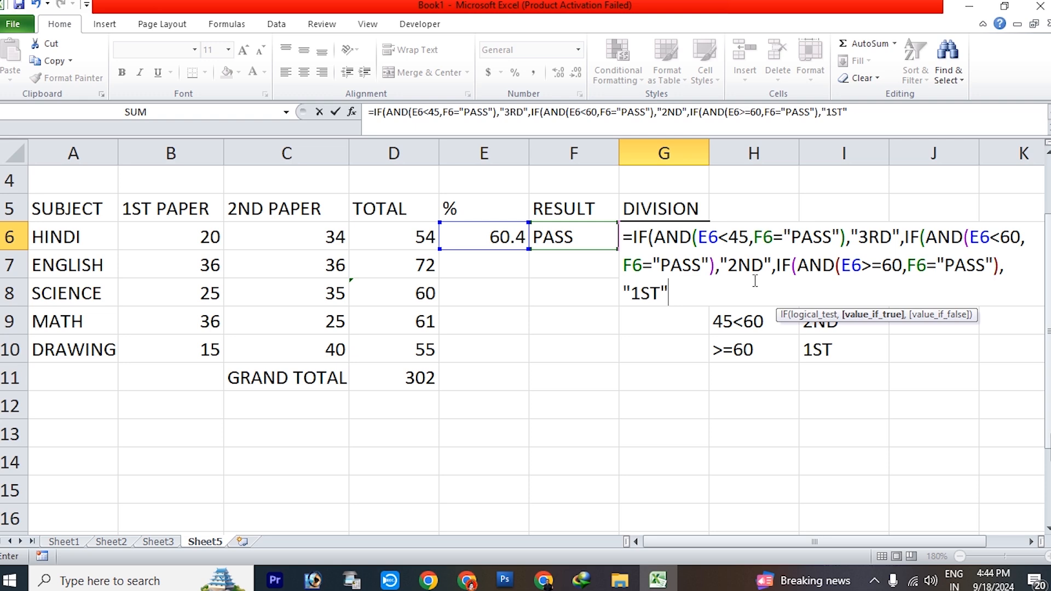
# Finish the G6 formula with an empty string "" as the final false value, close all three IFs, enter it and reselect the cell
pyautogui.write(',')
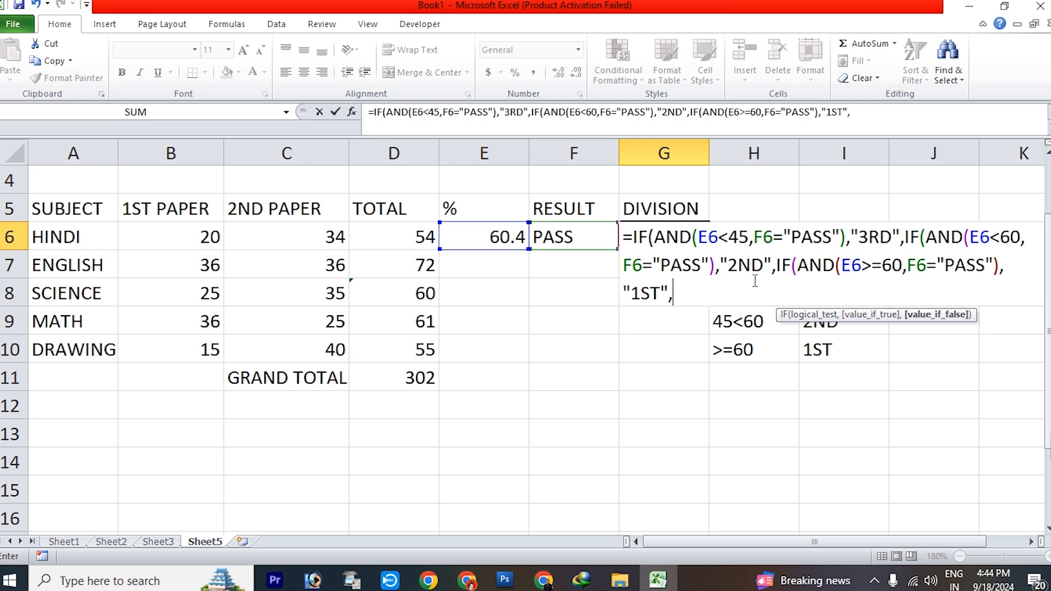
pyautogui.write('"")))')
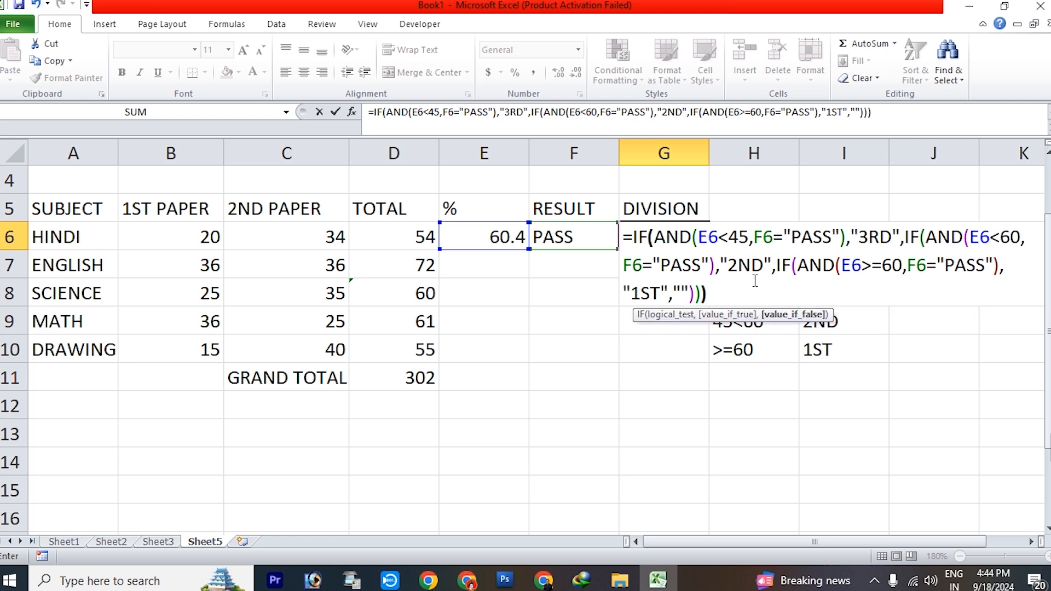
pyautogui.press('Return')
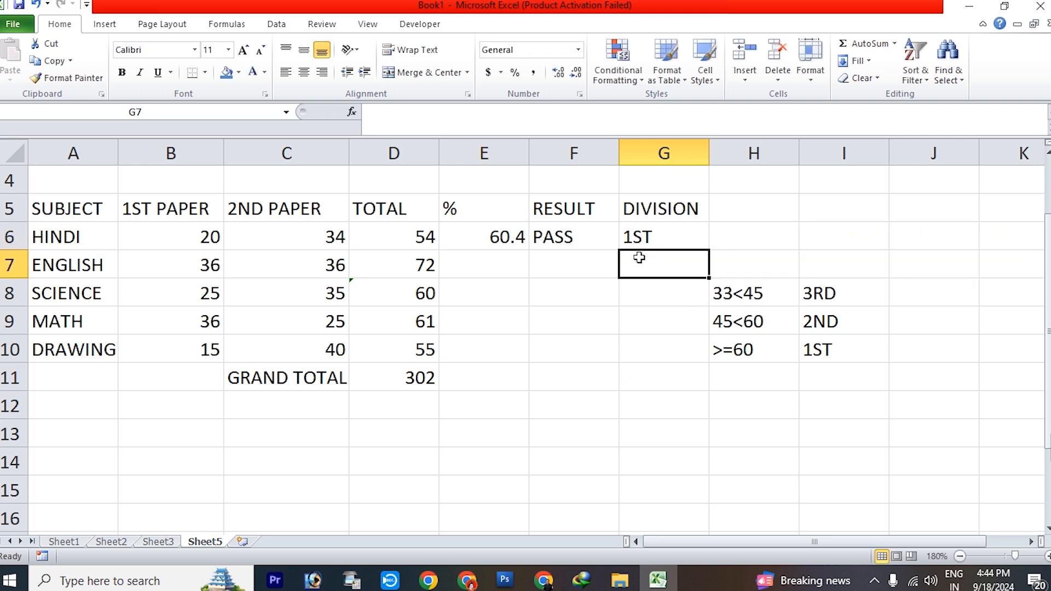
pyautogui.click(650, 241)
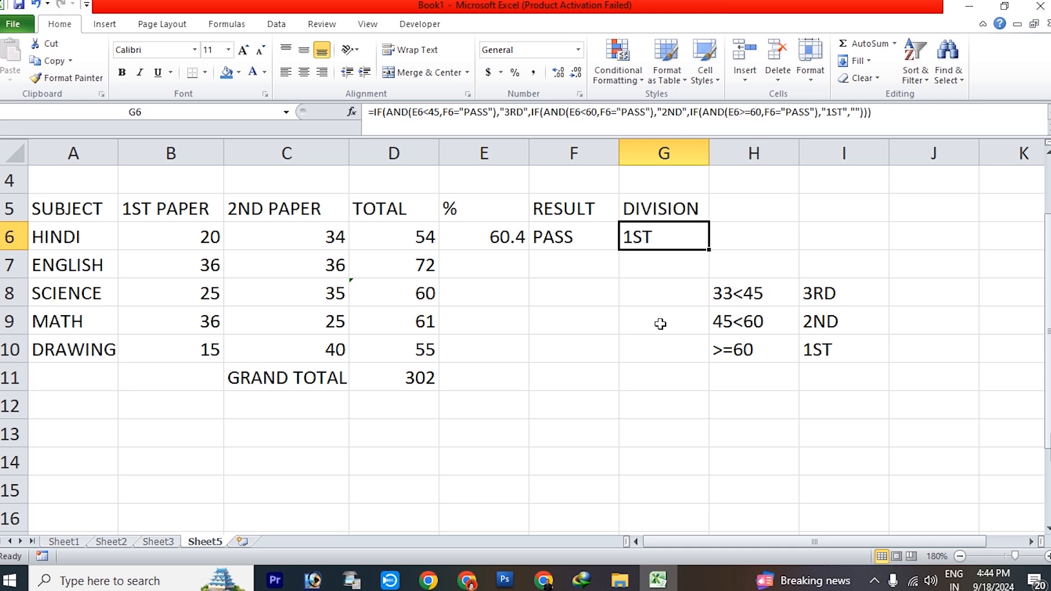
pyautogui.scroll(1, 684, 356)
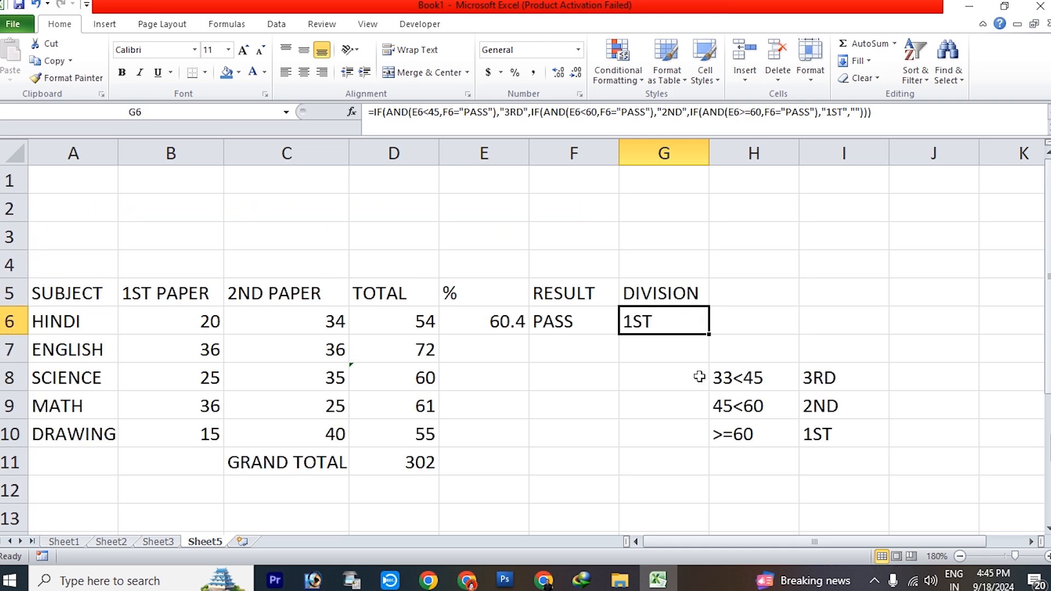
# Merge and center A1:G1 and enter the title MARKSHEET in it
pyautogui.moveTo(72, 183); pyautogui.dragTo(637, 182)
pyautogui.click(426, 73)
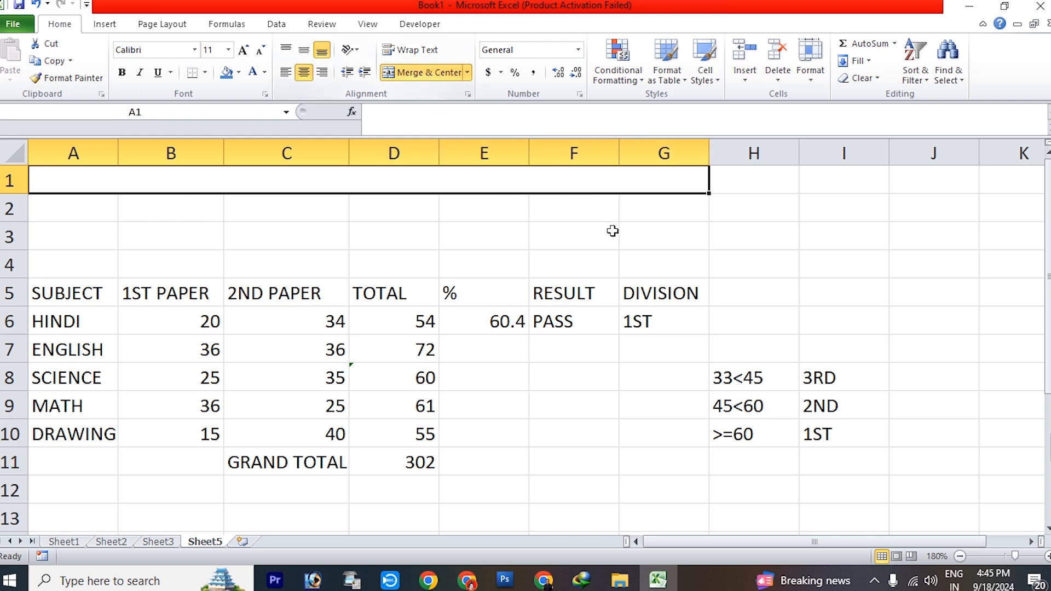
pyautogui.write('MARK')
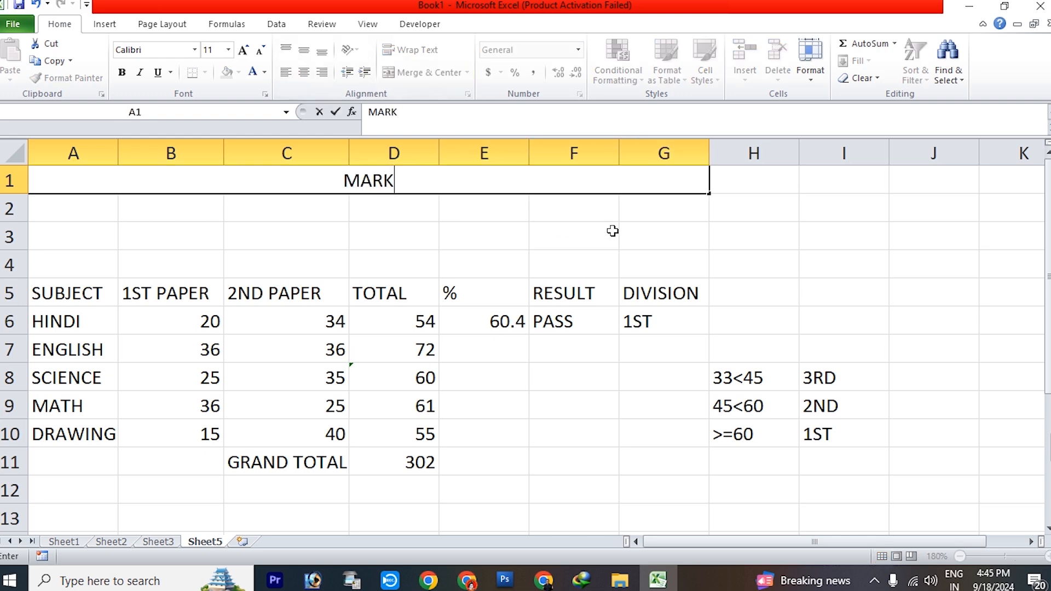
pyautogui.write('SHEET')
pyautogui.press('Return')
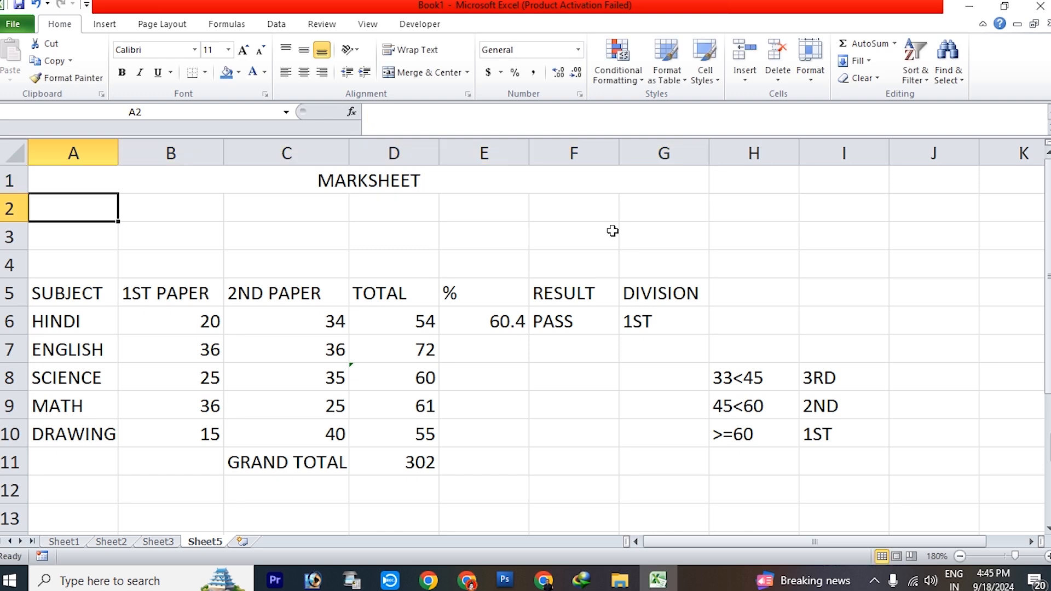
# Enlarge the MARKSHEET title to font size 18 and make it bold
pyautogui.click(498, 184)
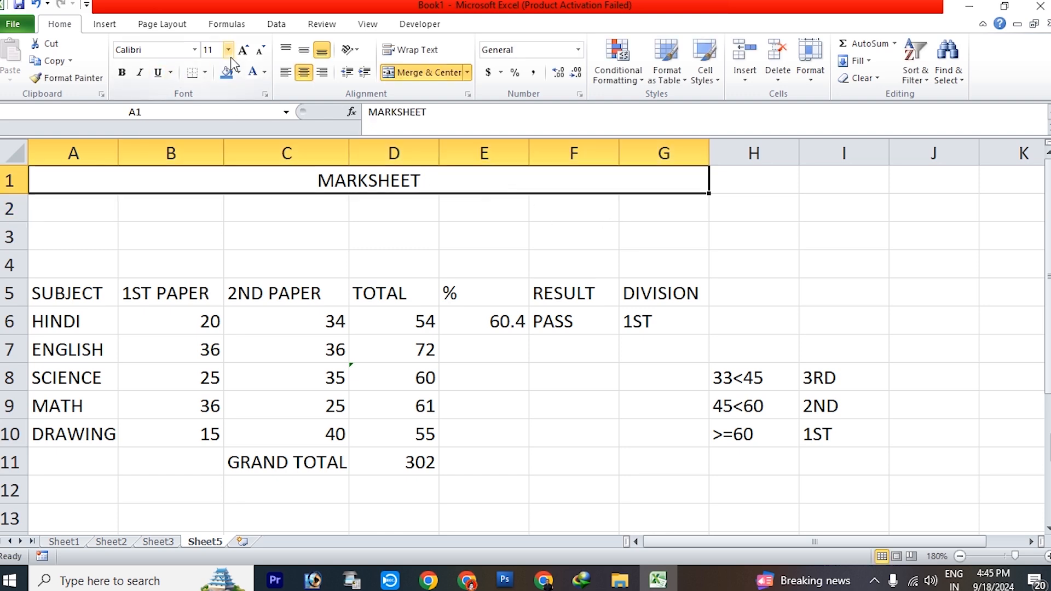
pyautogui.click(244, 50)
pyautogui.click(244, 49)
pyautogui.click(244, 49)
pyautogui.click(243, 50)
pyautogui.click(122, 72)
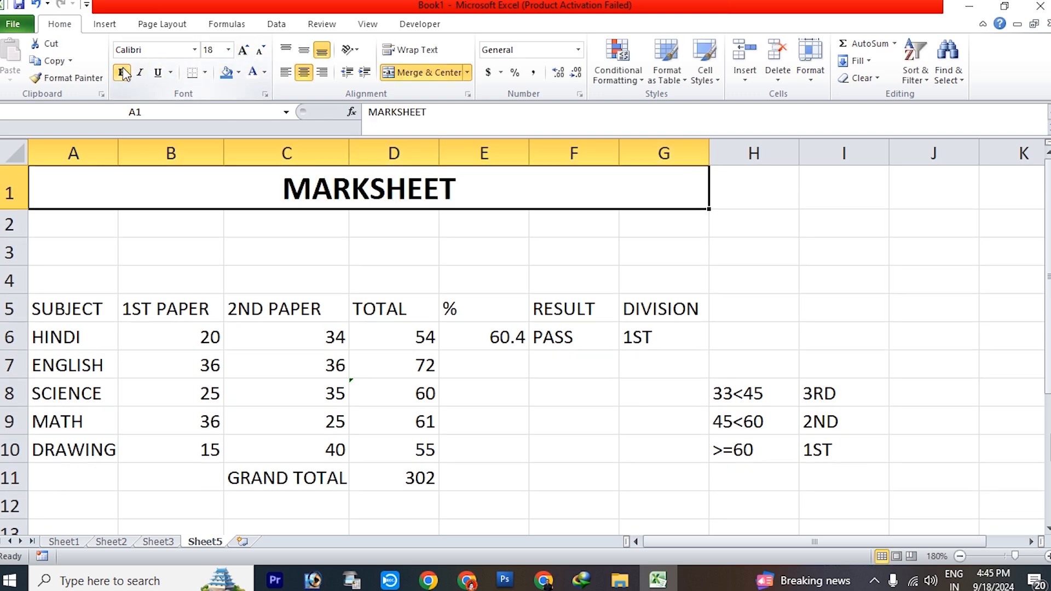
# Enter the labels ROLL NO- in A2 and NAME- in A3, leaving A4 empty
pyautogui.click(81, 232)
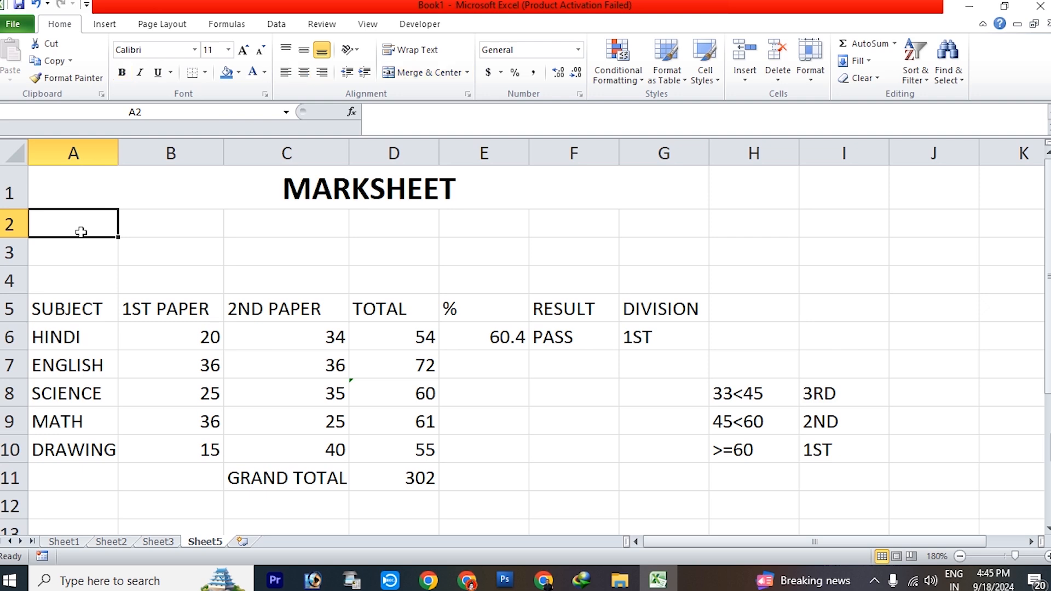
pyautogui.write('ROLL N')
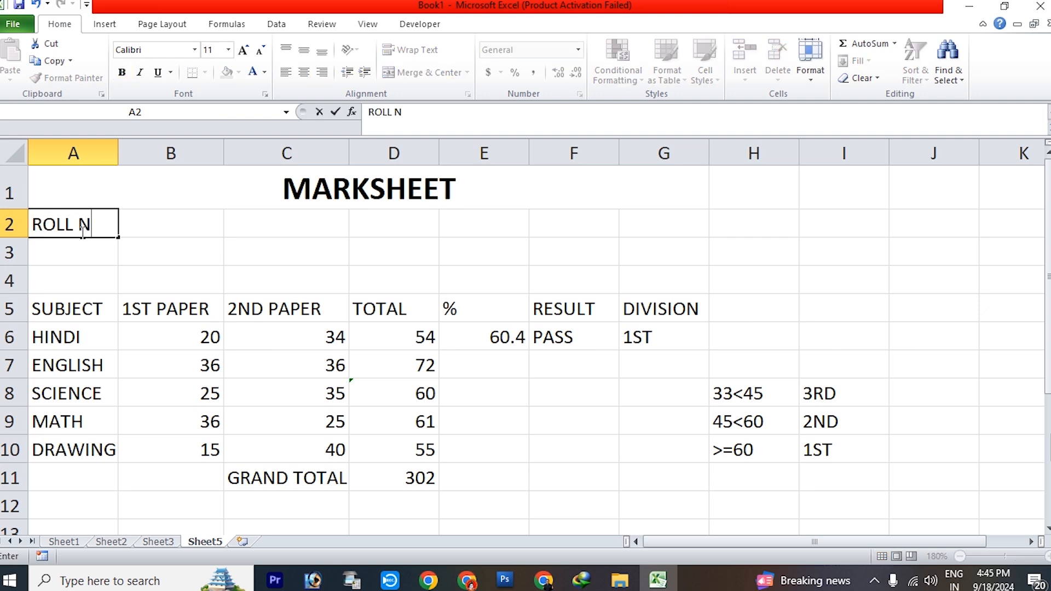
pyautogui.write('O-')
pyautogui.press('Return')
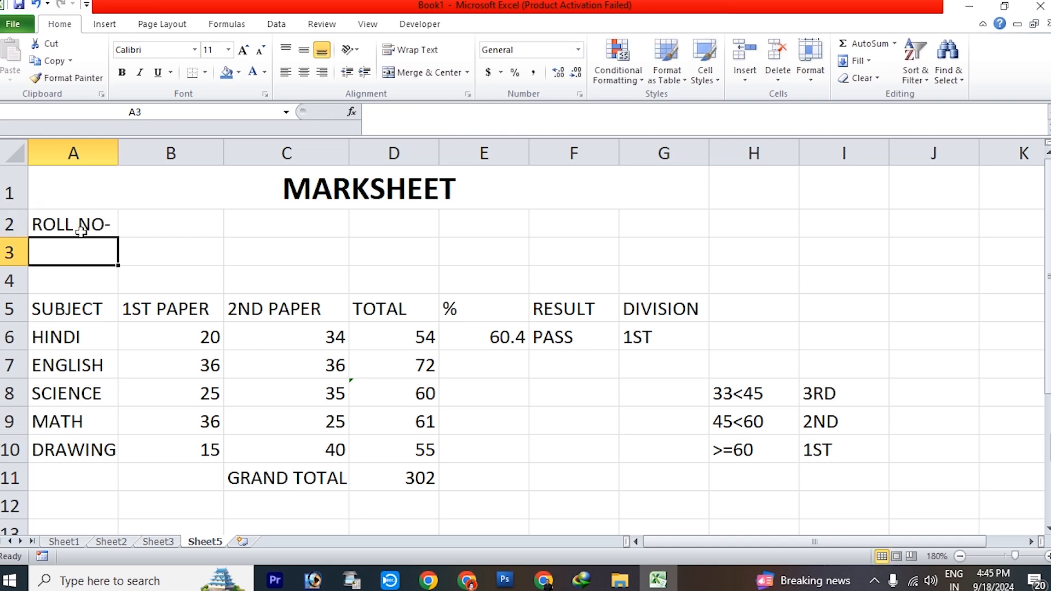
pyautogui.write('NAME-')
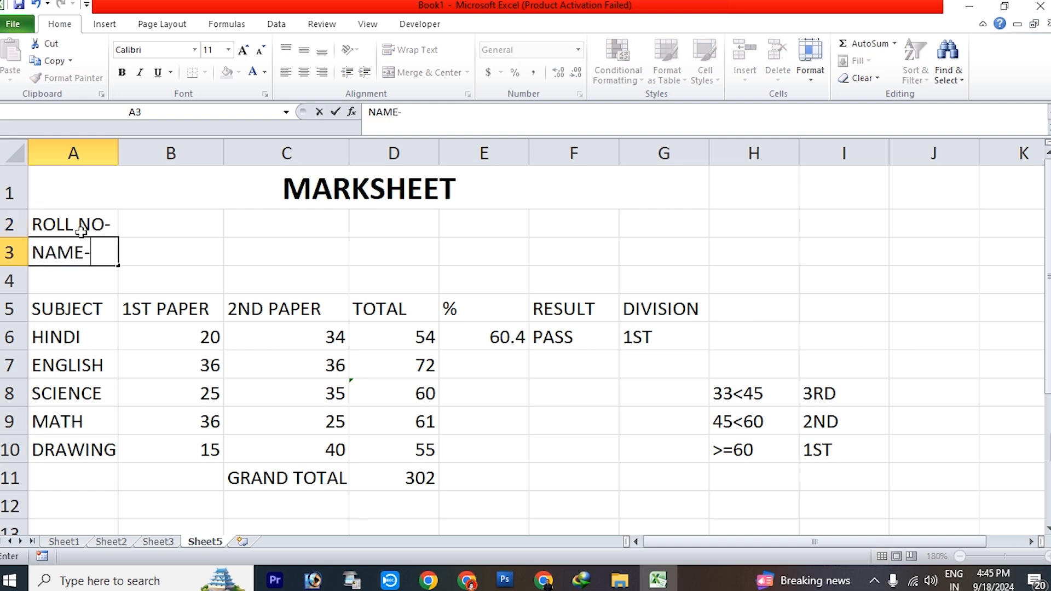
pyautogui.press('Return')
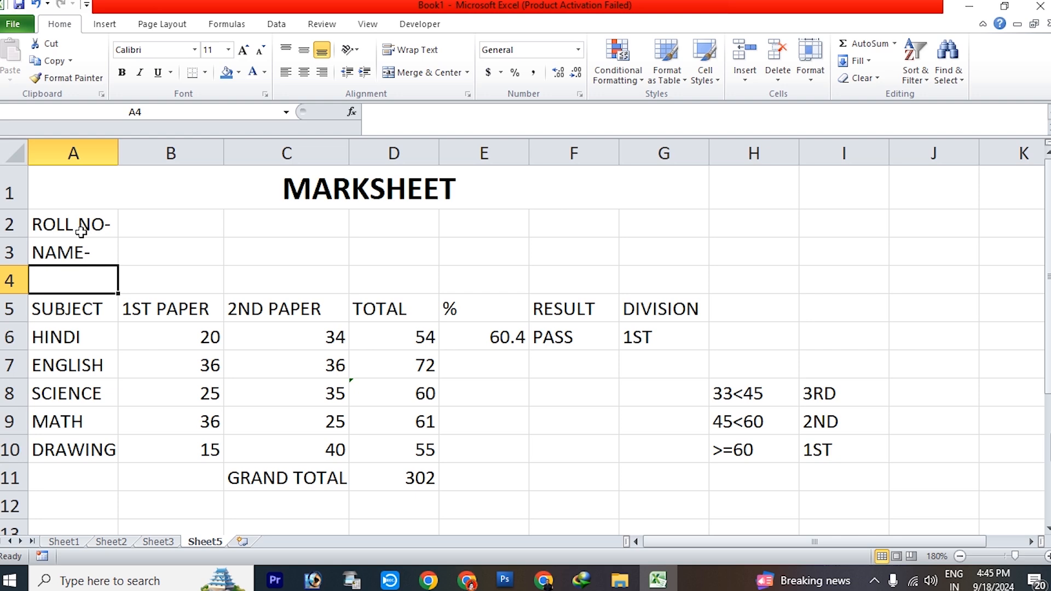
pyautogui.write('C')
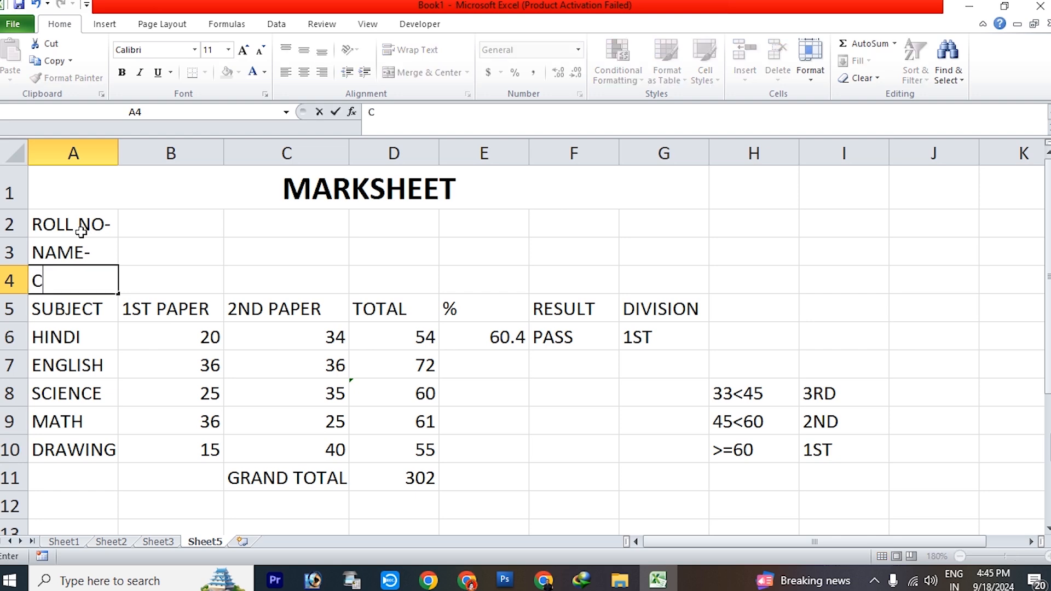
pyautogui.press('BackSpace')
# Enter the student's roll number in B2 and the student's full name in B3
pyautogui.click(219, 223)
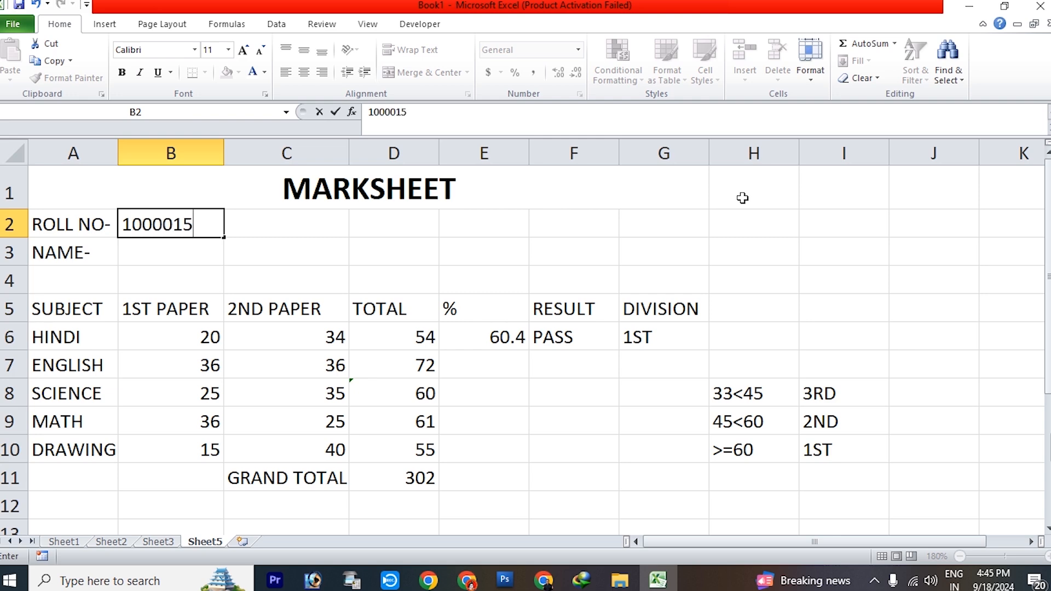
pyautogui.press('Return')
pyautogui.write('ALOK')
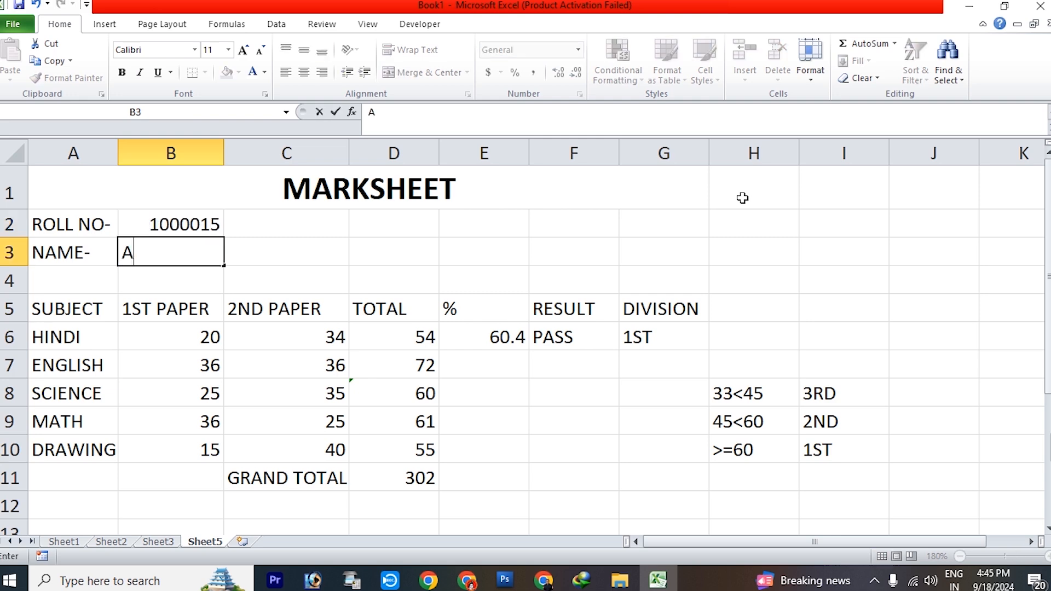
pyautogui.press('BackSpace')
pyautogui.press('BackSpace')
pyautogui.press('BackSpace')
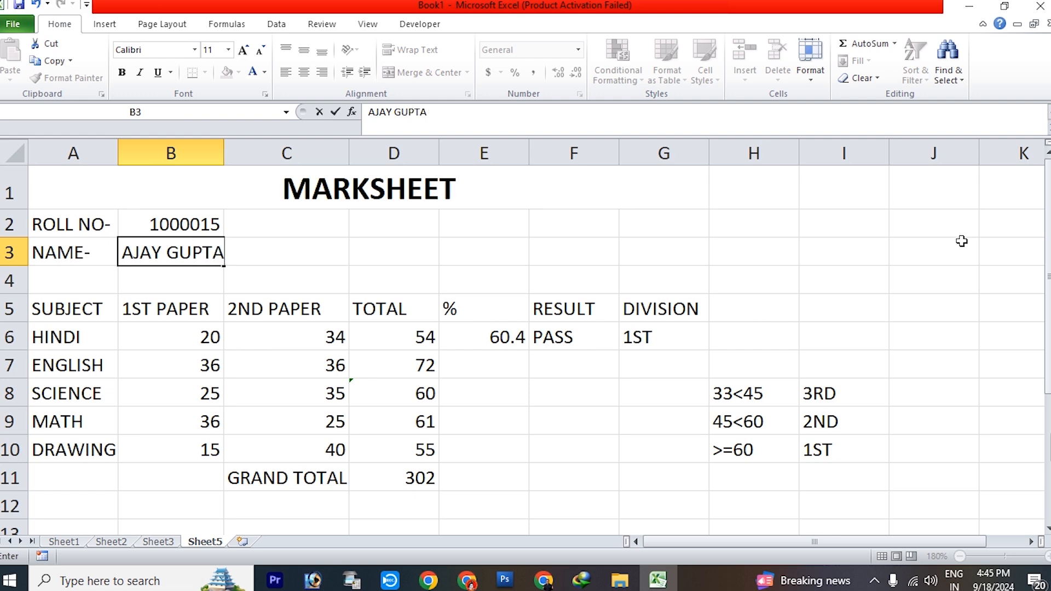
pyautogui.click(897, 282)
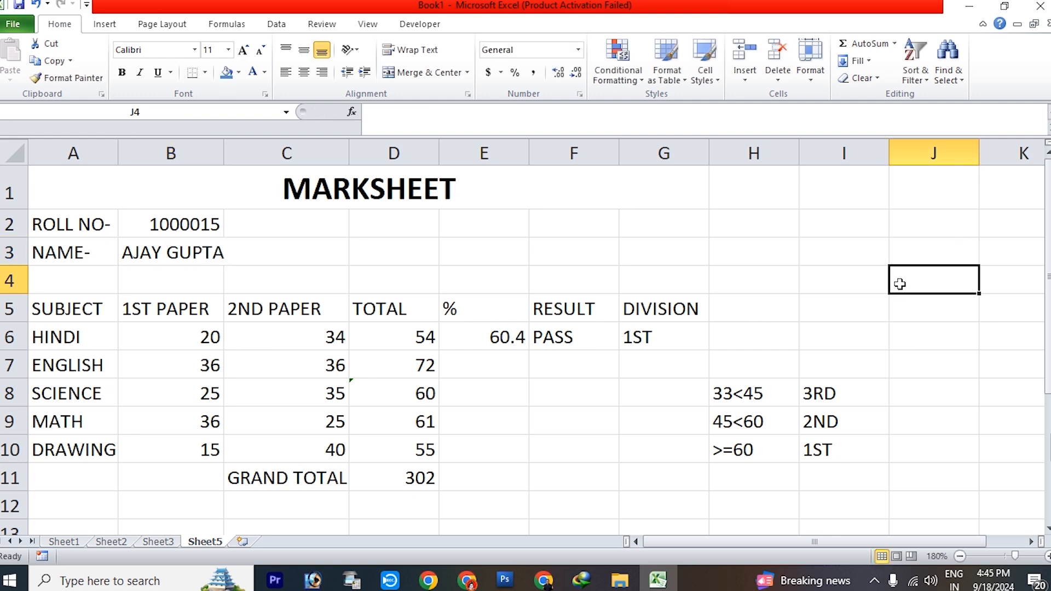
# Clear the division criteria notes beside the marks table in columns H and I
pyautogui.moveTo(731, 338); pyautogui.dragTo(885, 478)
pyautogui.press('Delete')
pyautogui.click(905, 307)
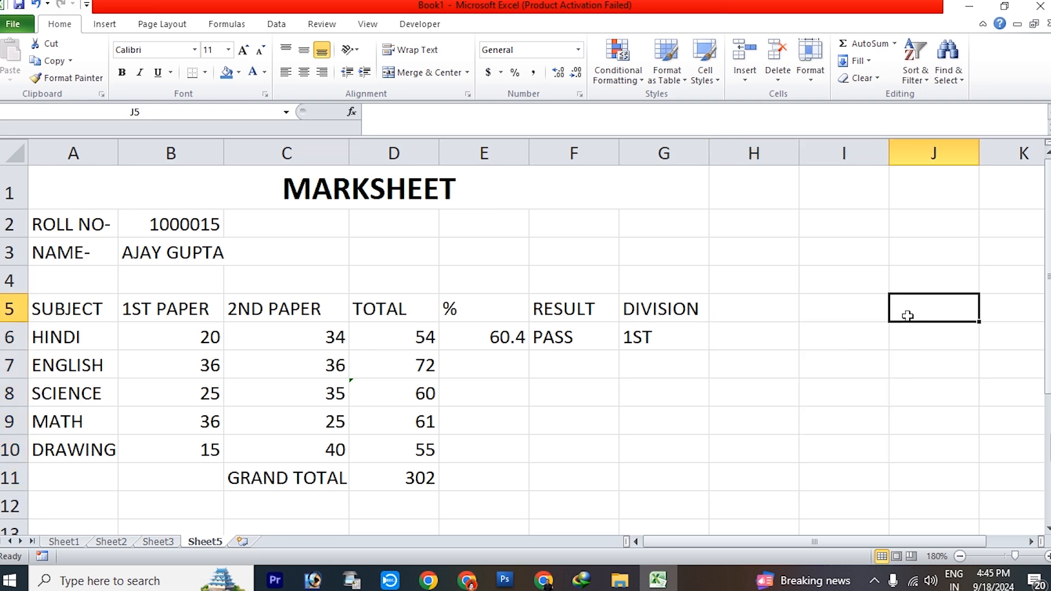
pyautogui.click(182, 197)
pyautogui.moveTo(182, 197); pyautogui.dragTo(209, 478)
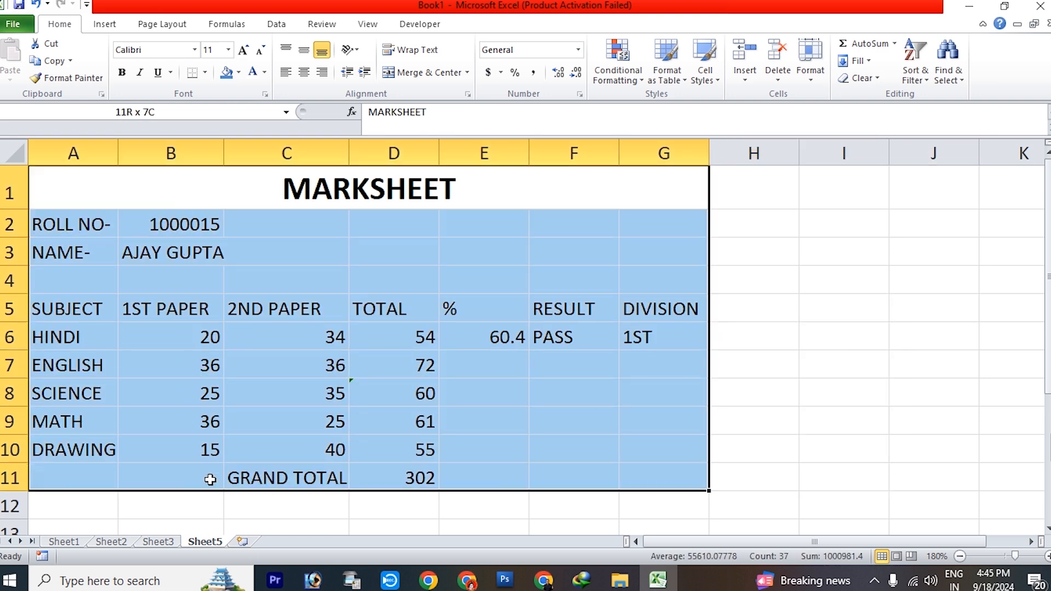
pyautogui.moveTo(305, 276); pyautogui.dragTo(307, 265)
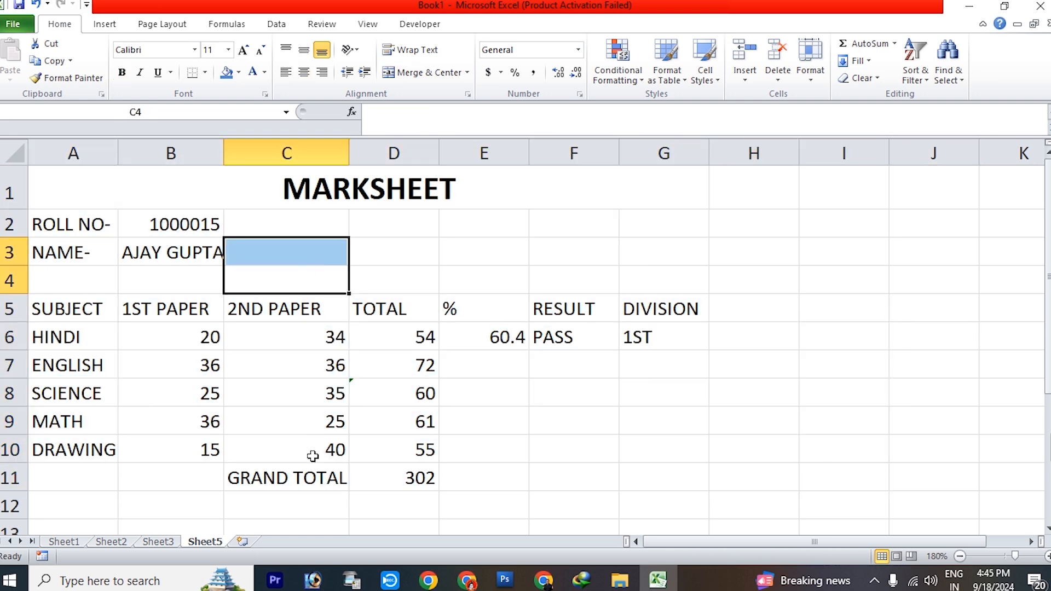
pyautogui.click(288, 477)
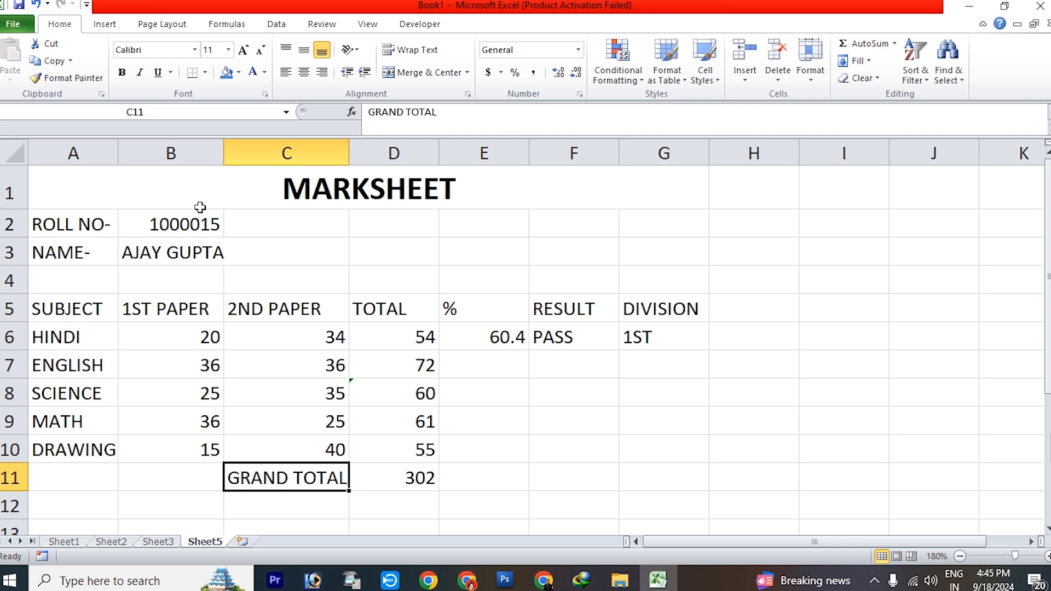
# Try a red fill on the MARKSHEET title cell, replacing it with a yellow fill
pyautogui.click(181, 195)
pyautogui.click(239, 73)
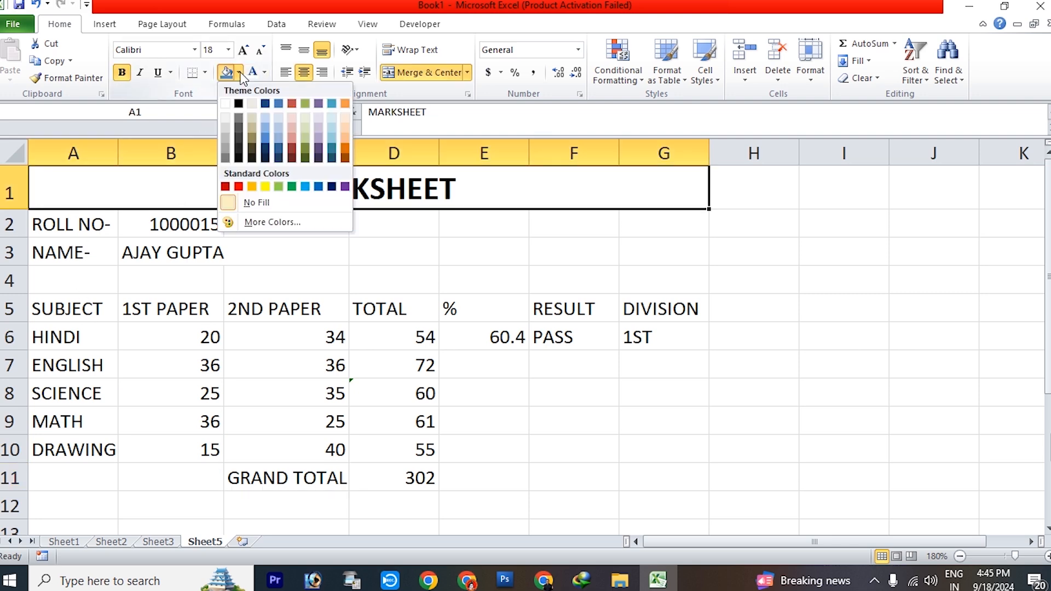
pyautogui.click(239, 187)
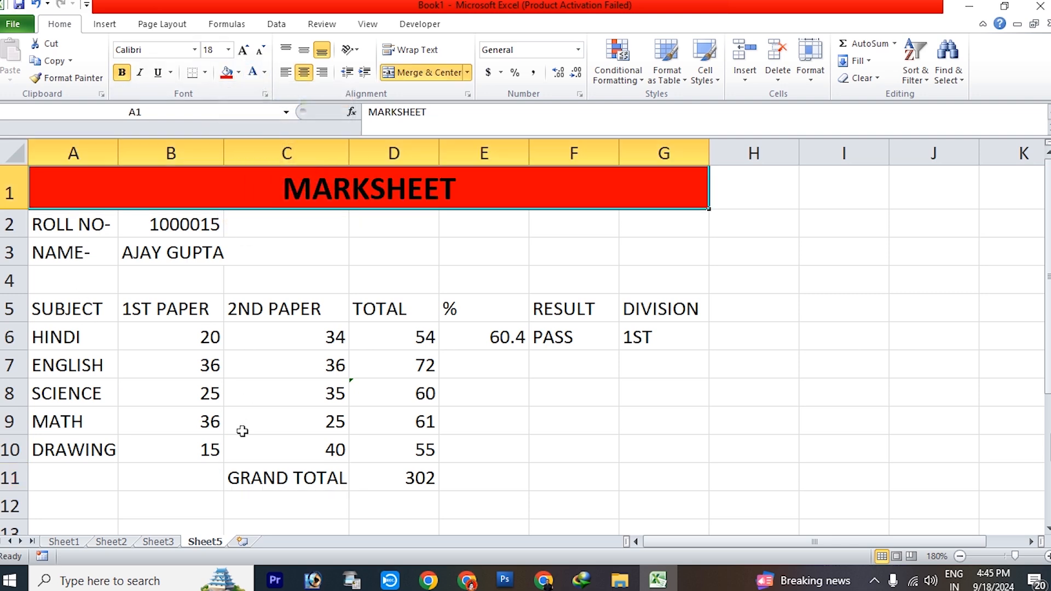
pyautogui.click(239, 72)
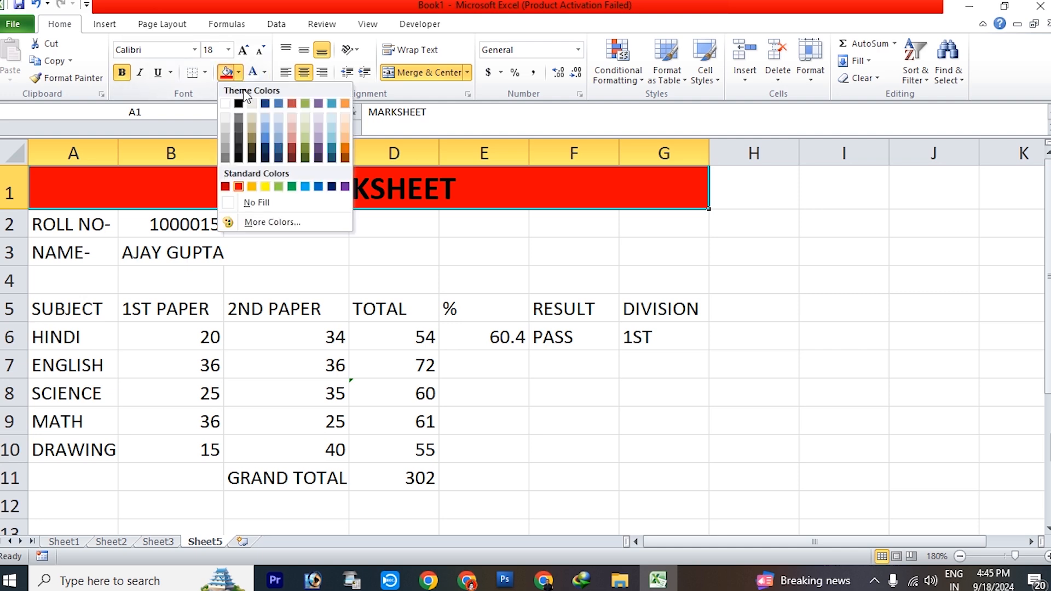
pyautogui.click(265, 187)
# Give the GRAND TOTAL label in C11 a black fill with white text and widen column C slightly
pyautogui.click(262, 476)
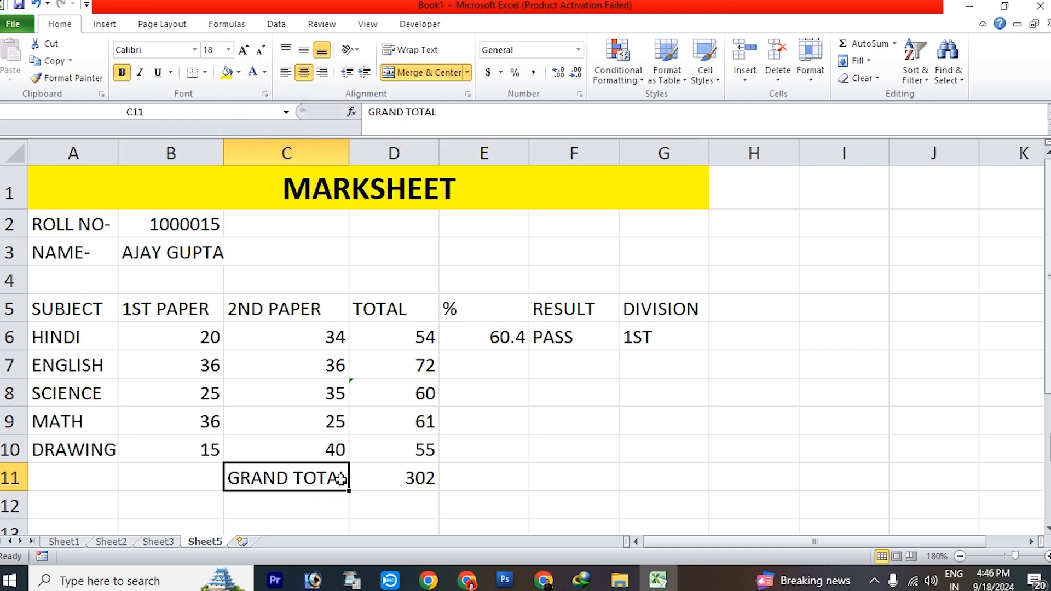
pyautogui.click(239, 72)
pyautogui.click(240, 102)
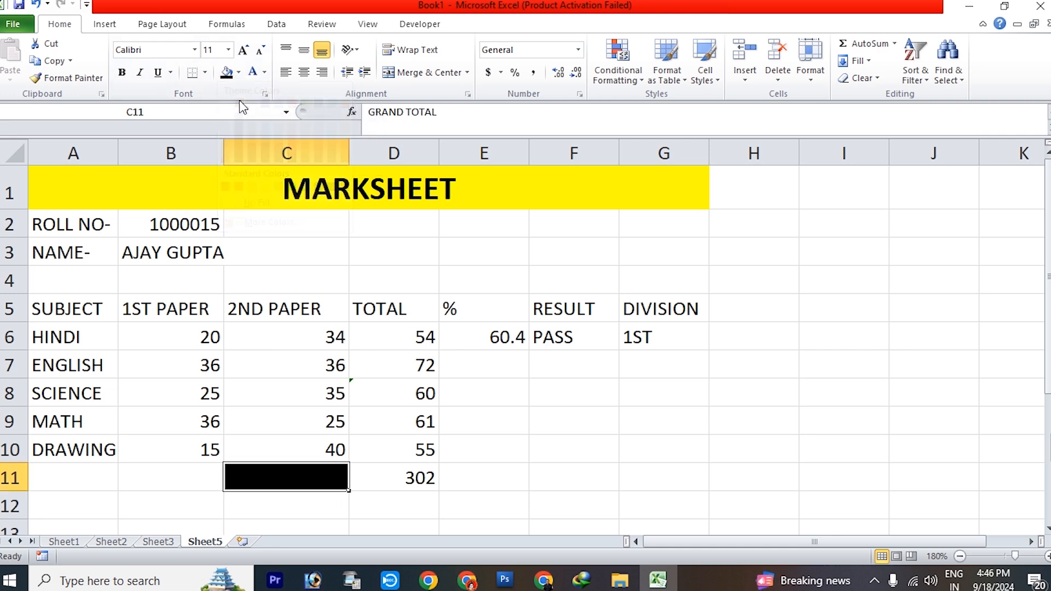
pyautogui.click(252, 72)
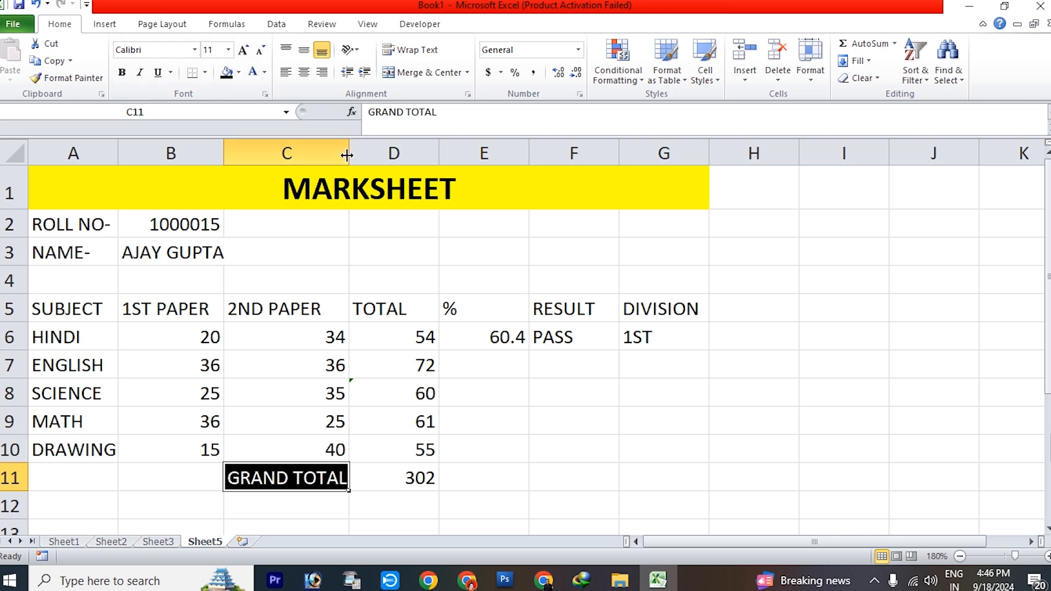
pyautogui.moveTo(349, 152); pyautogui.dragTo(356, 152)
# Apply the same black fill and white font color to the grand total value in D11
pyautogui.click(401, 472)
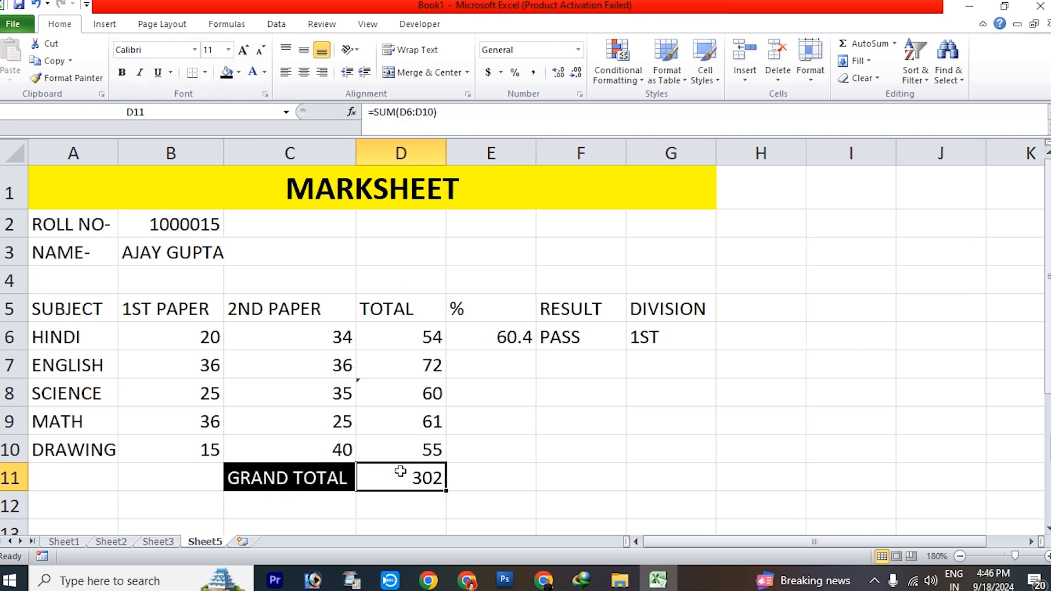
pyautogui.click(226, 73)
pyautogui.click(253, 73)
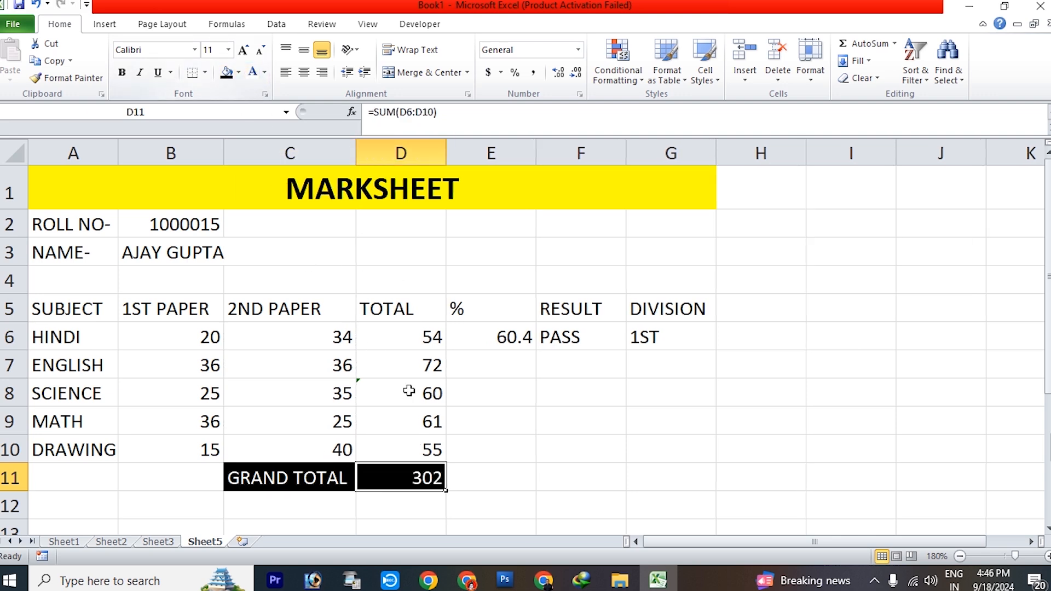
pyautogui.click(479, 426)
# Copy the formatting of the GRAND TOTAL cell to the header row A5:G5 with Format Painter
pyautogui.moveTo(77, 309); pyautogui.dragTo(633, 306)
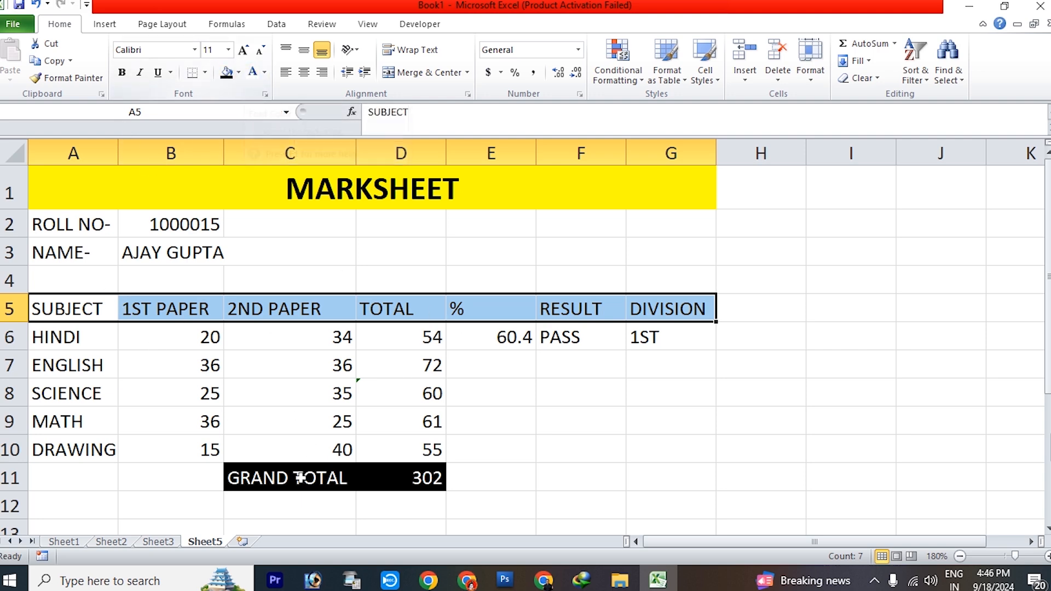
pyautogui.click(273, 482)
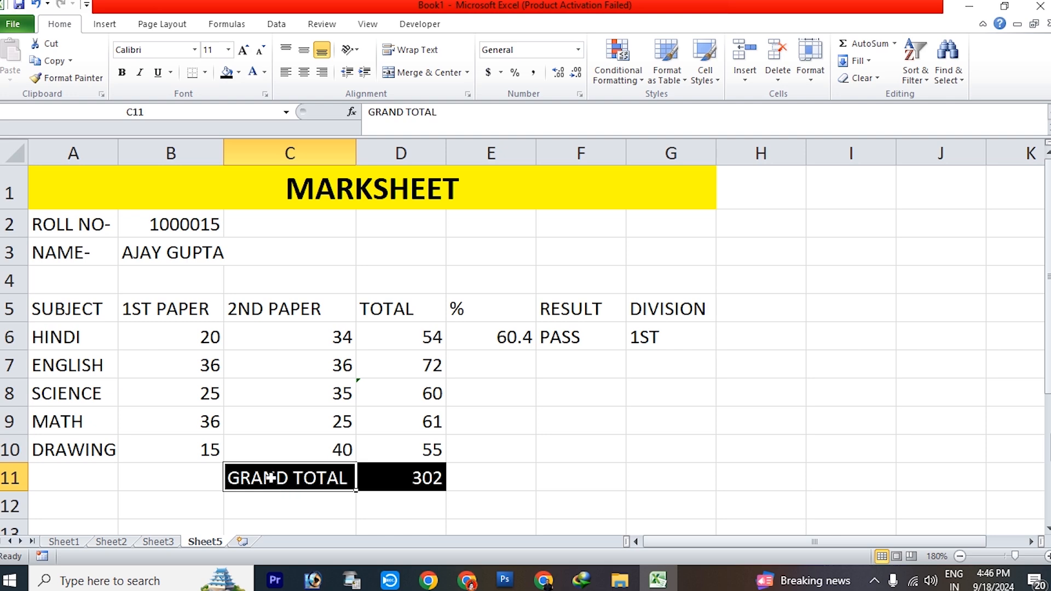
pyautogui.click(66, 78)
pyautogui.moveTo(68, 308)
pyautogui.mouseDown()
pyautogui.moveTo(492, 320)
pyautogui.moveTo(649, 309)
pyautogui.mouseUp()
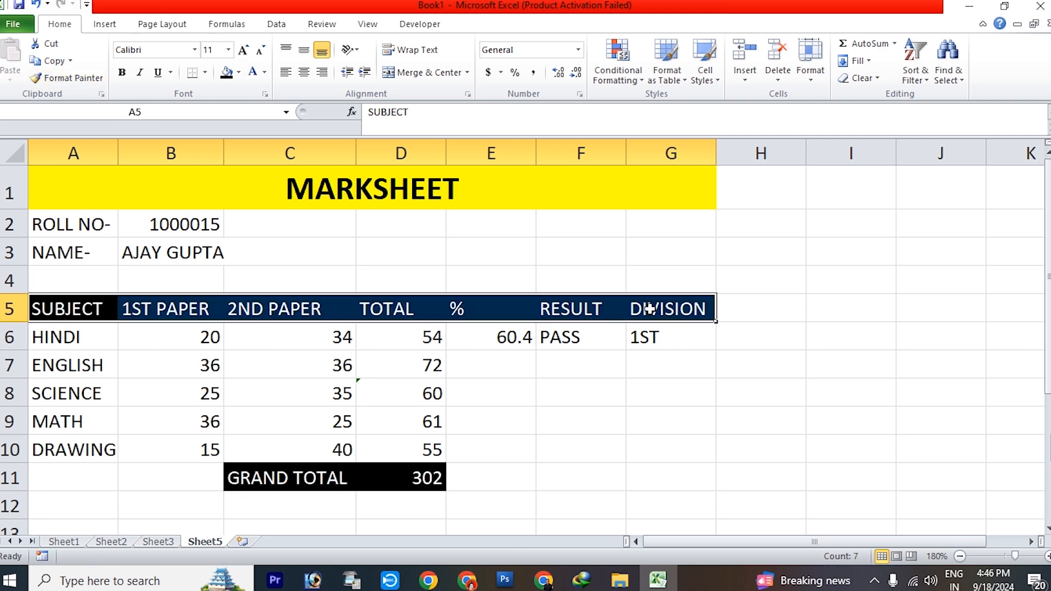
pyautogui.click(672, 430)
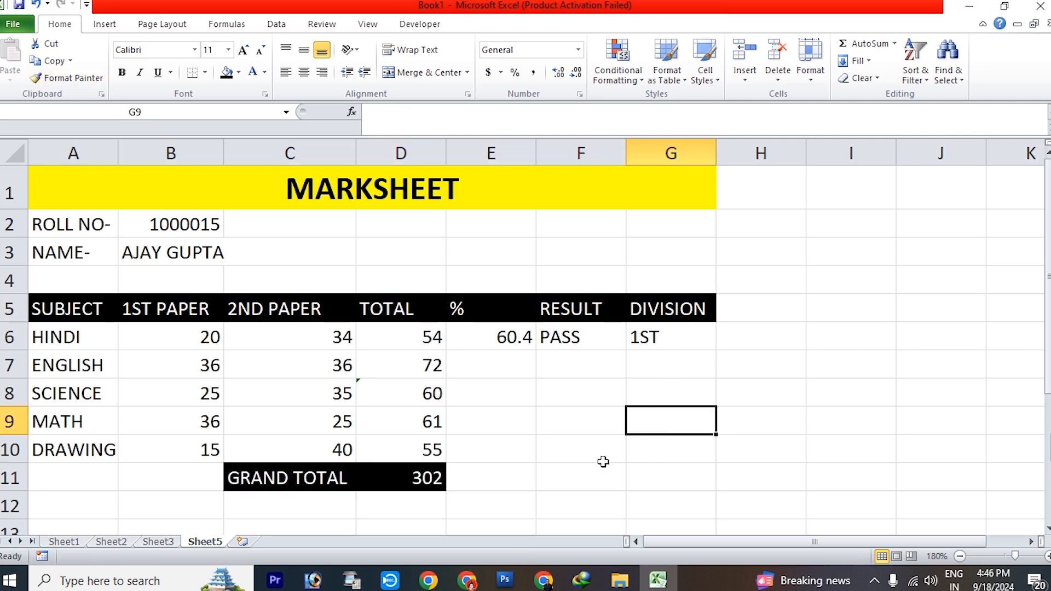